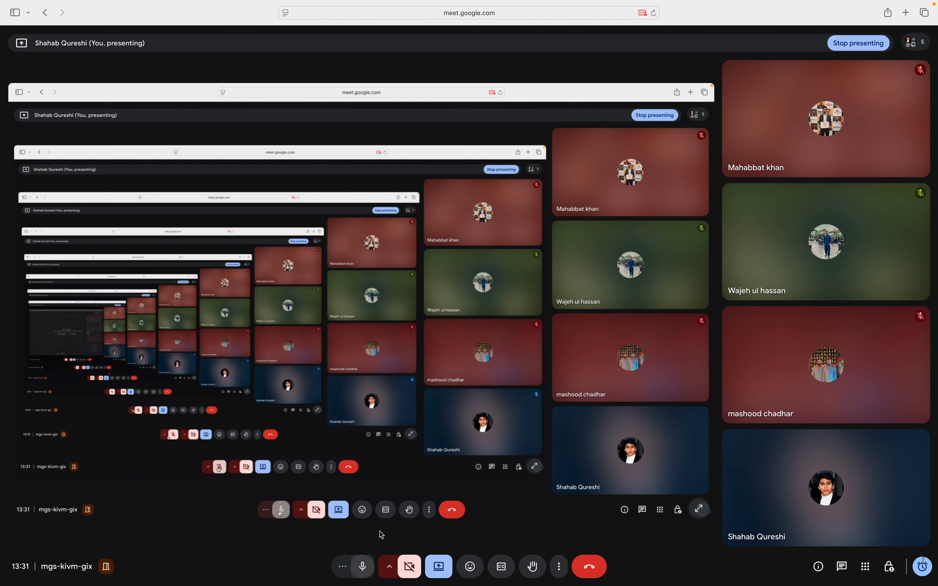
Open a new blank Safari tab beside the Google Meet call
left_click(906, 13)
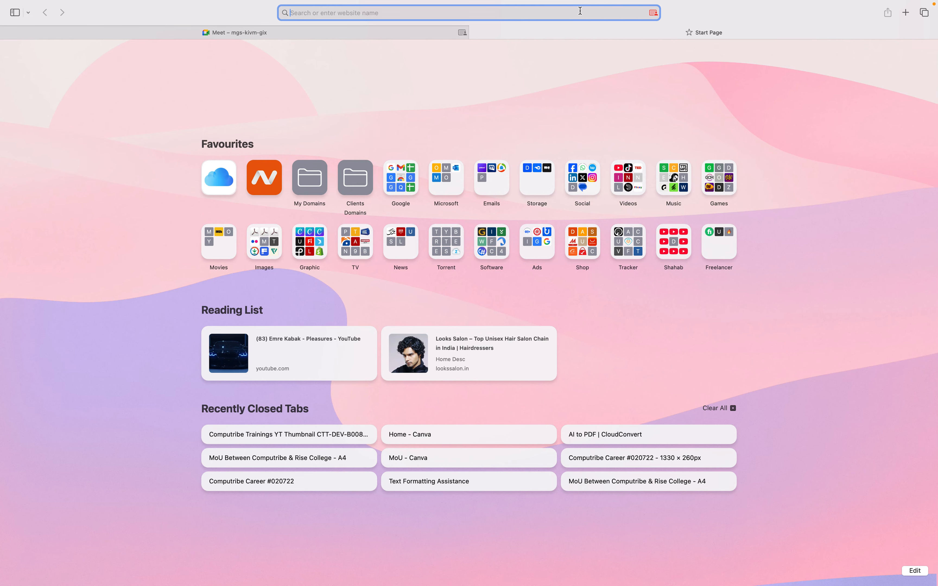
Go to dev-computribe008.pantheonsite.io using the address bar autocompletion
type("p")
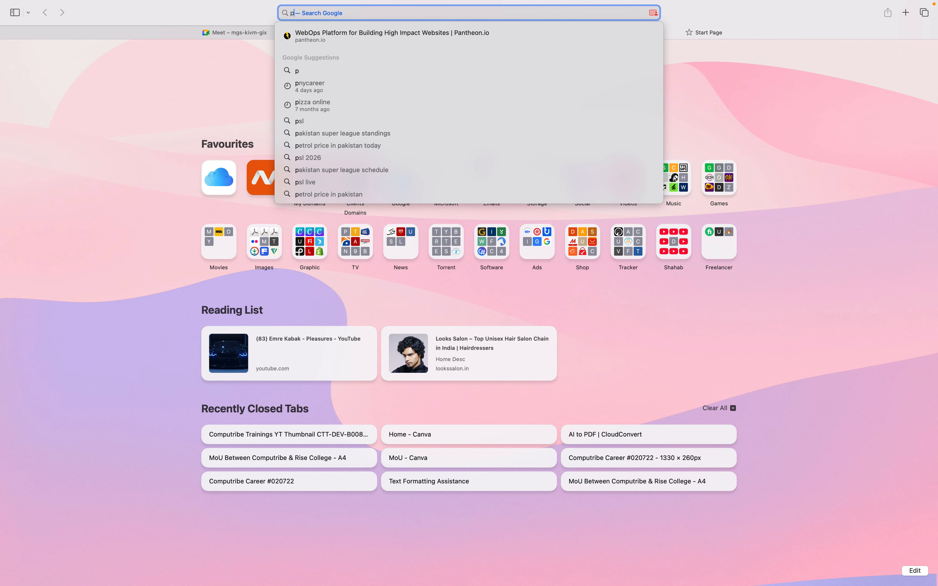
key("BackSpace")
key("BackSpace")
type("de")
key("Return")
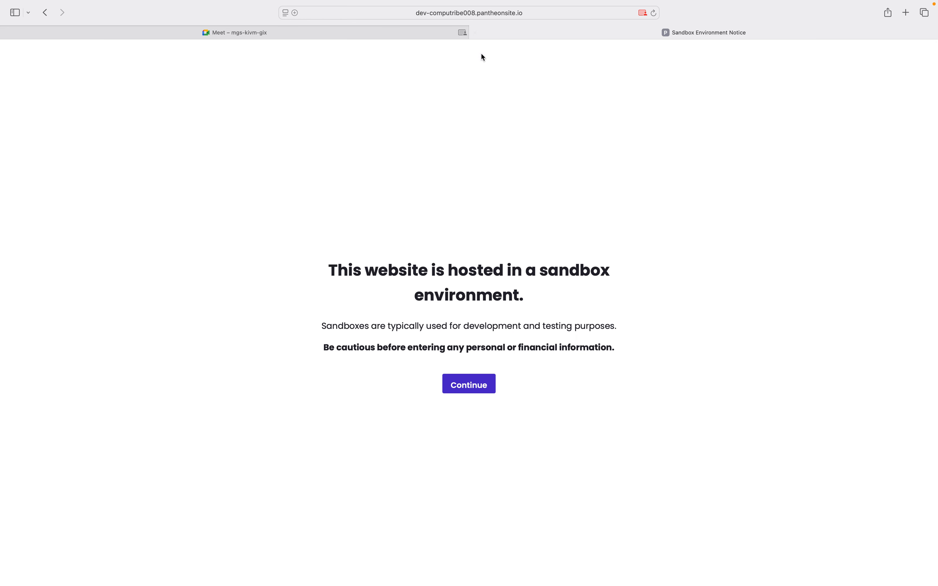
Continue past the sandbox notice and scroll the Archives page listing Education, War and Hello world!
left_click(474, 387)
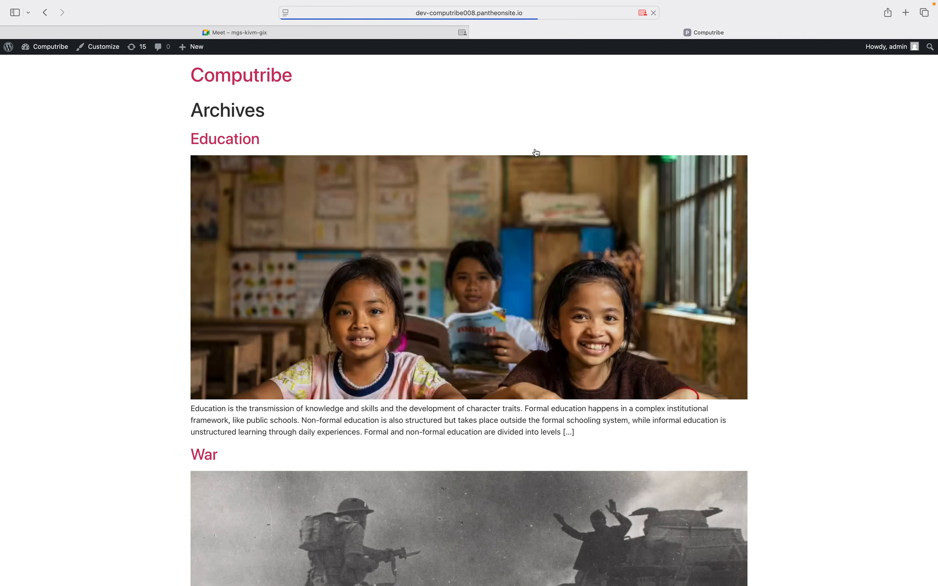
scroll(536, 153, "down", 6)
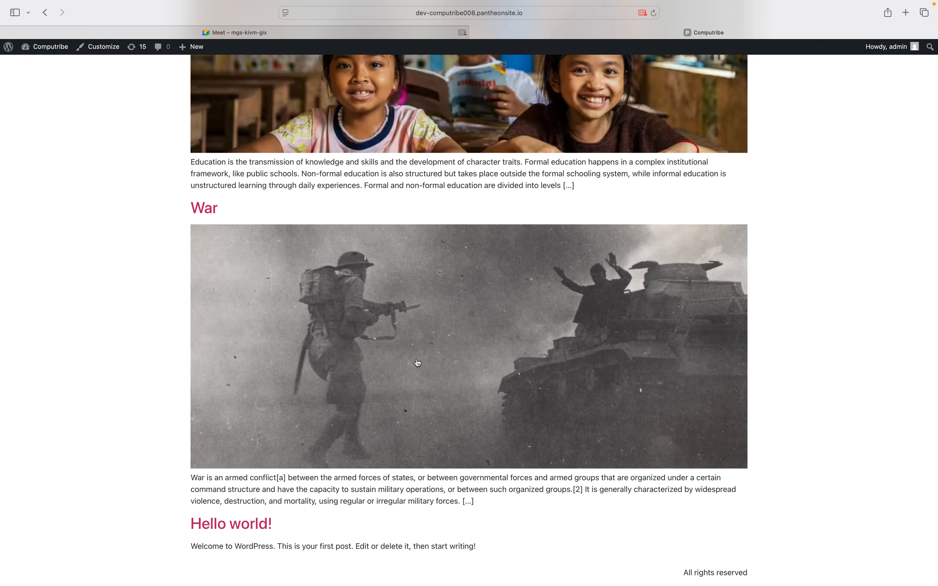
scroll(291, 453, "up", 6)
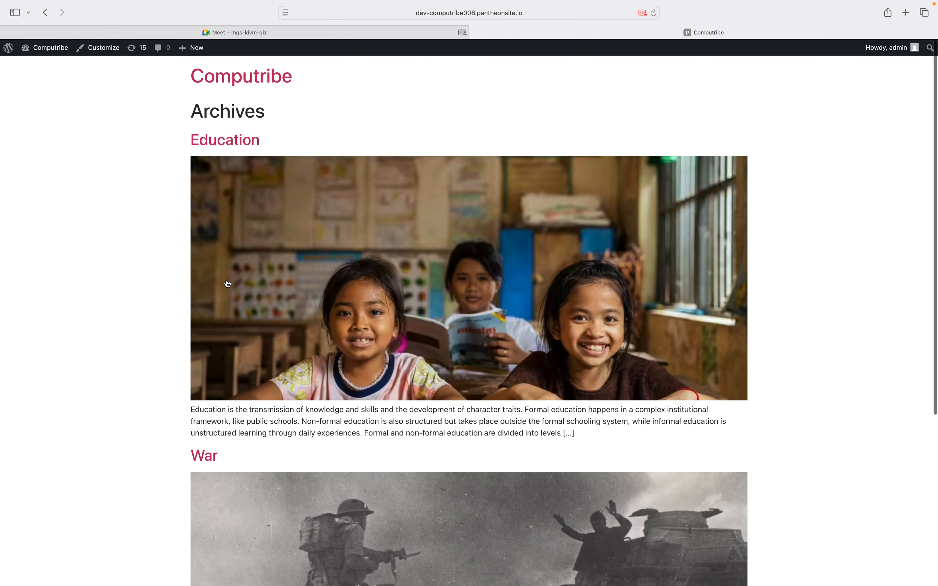
Open the Education post and scroll down through its introduction and Definitions section
left_click(284, 215)
scroll(431, 272, "down", 10)
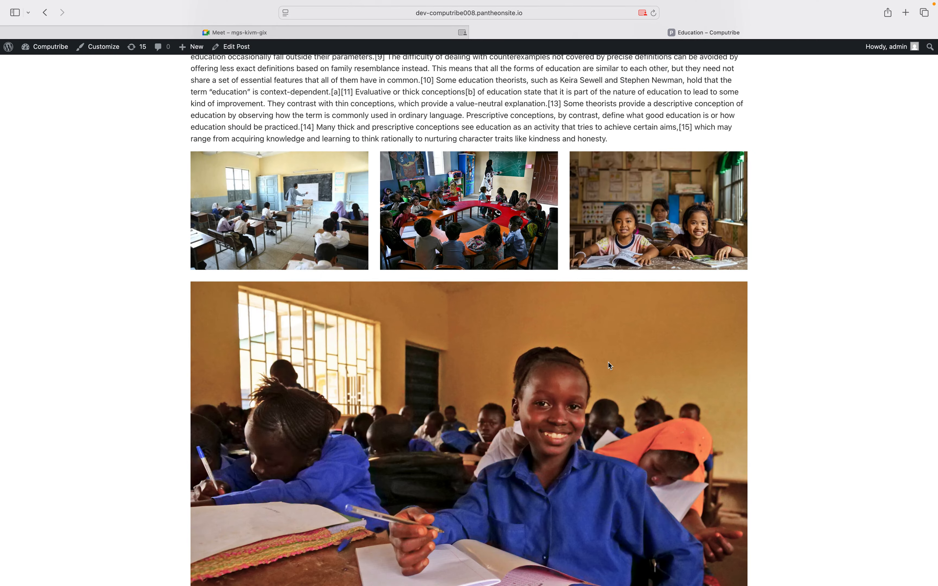
scroll(435, 227, "down", 1)
scroll(586, 320, "down", 9)
scroll(588, 323, "down", 12)
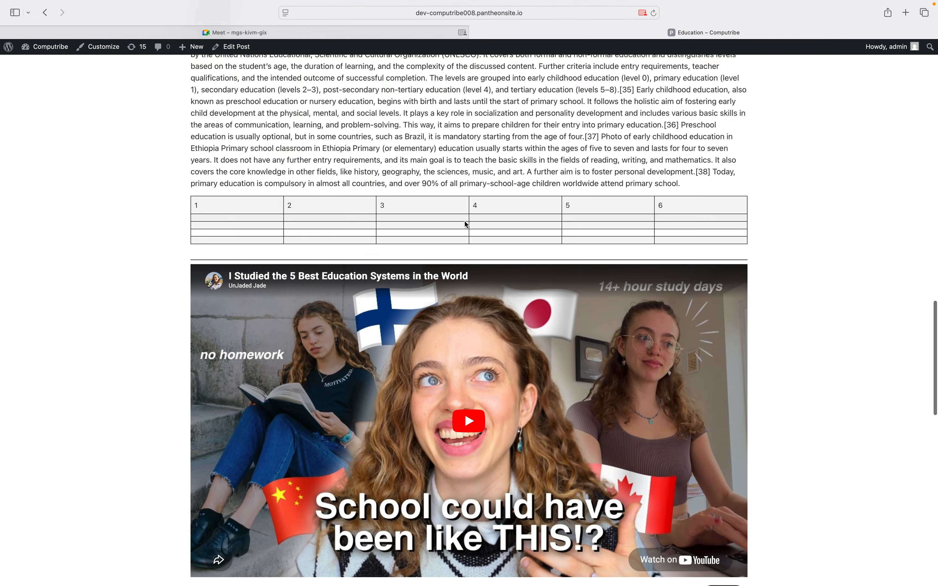
scroll(467, 224, "down", 3)
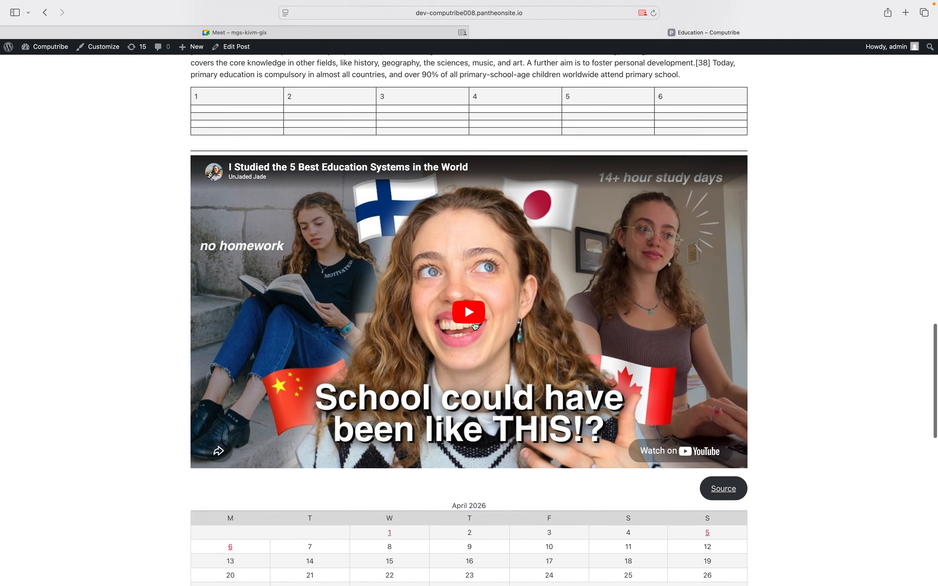
scroll(476, 326, "down", 6)
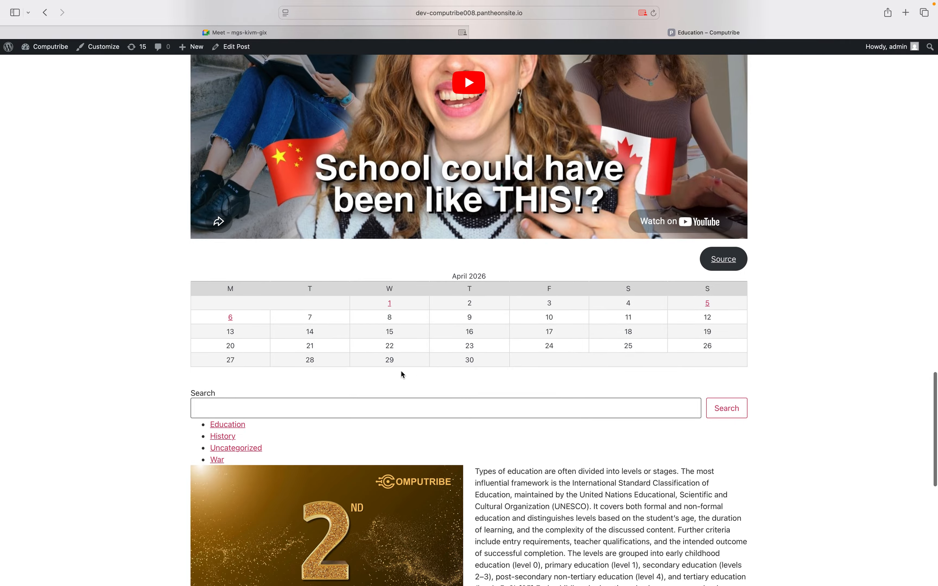
scroll(333, 477, "down", 7)
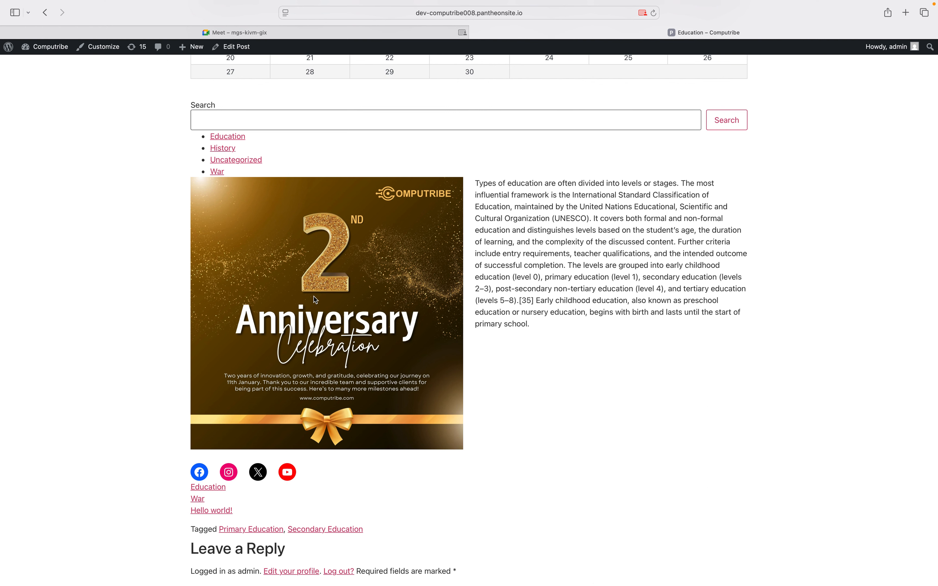
scroll(479, 269, "down", 5)
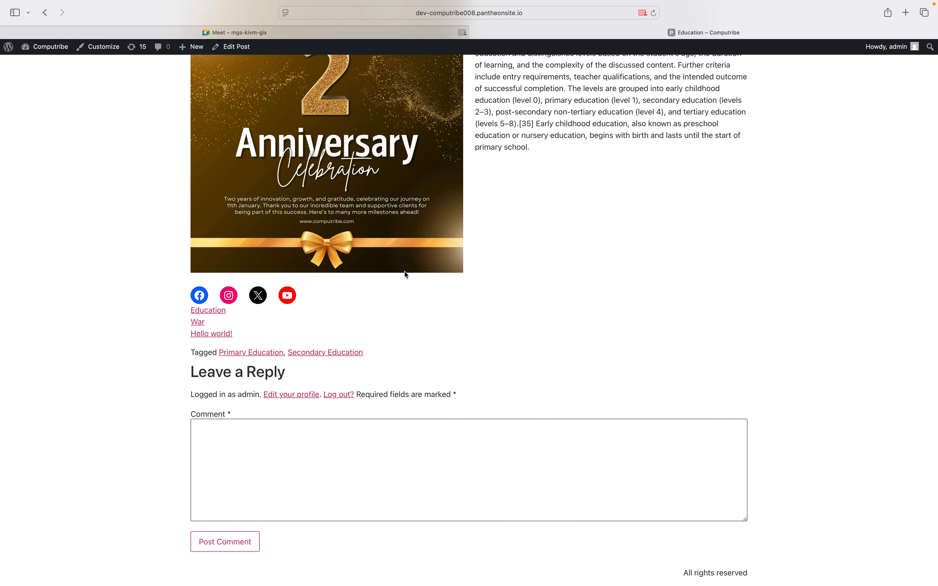
scroll(406, 274, "up", 15)
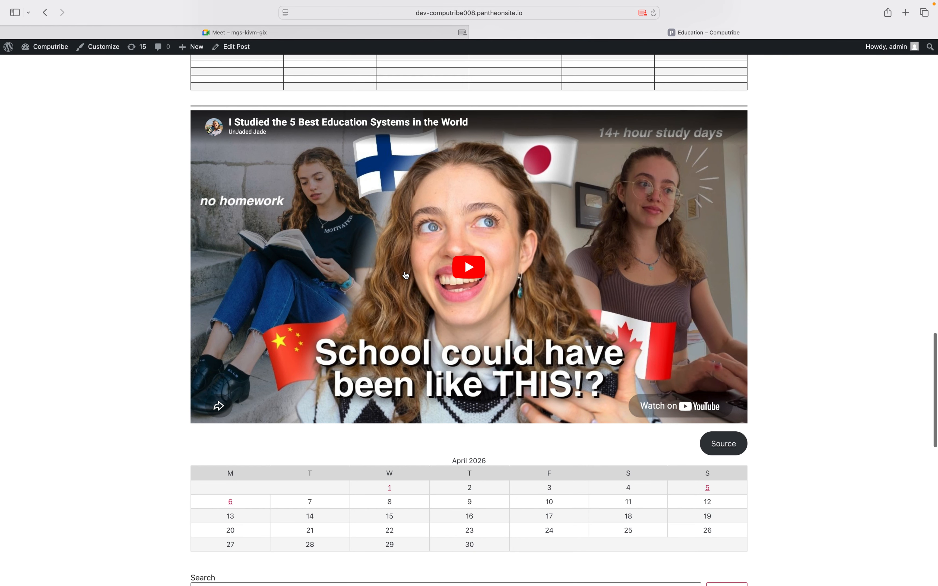
scroll(406, 274, "up", 15)
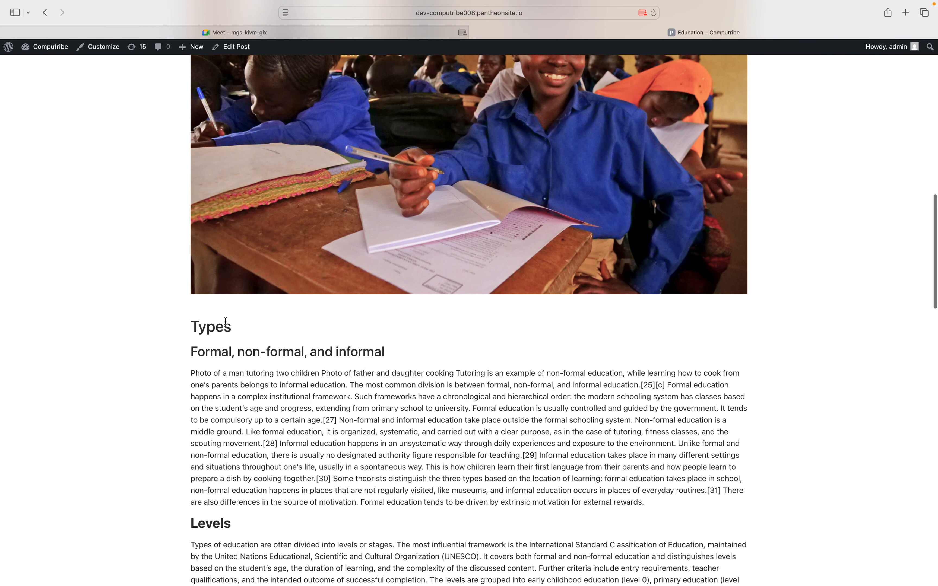
Highlight the Types heading and a passage, then clear the selection and return to the top
left_click_drag(191, 323, 230, 335)
left_click_drag(232, 399, 299, 436)
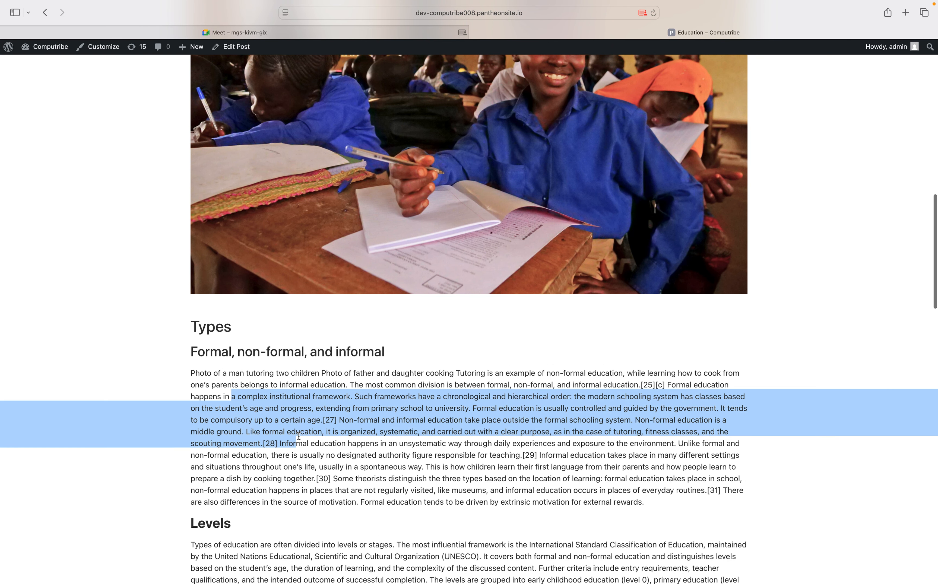
scroll(299, 436, "up", 10)
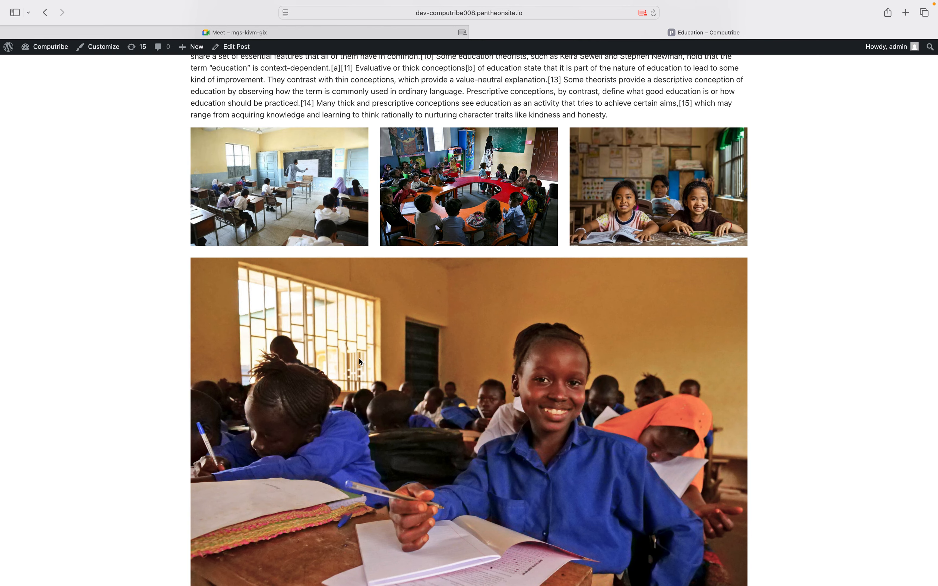
scroll(359, 360, "down", 1)
scroll(359, 358, "down", 10)
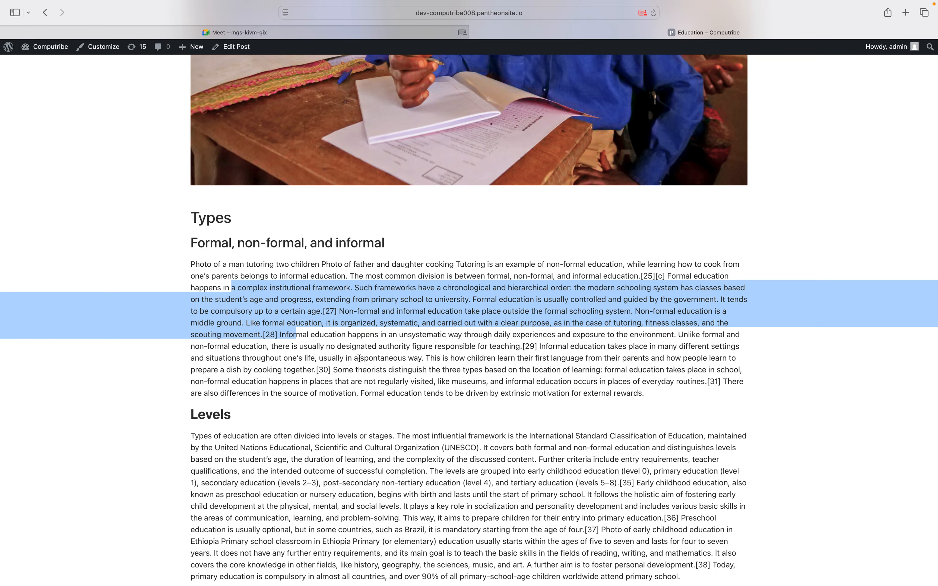
scroll(359, 359, "down", 2)
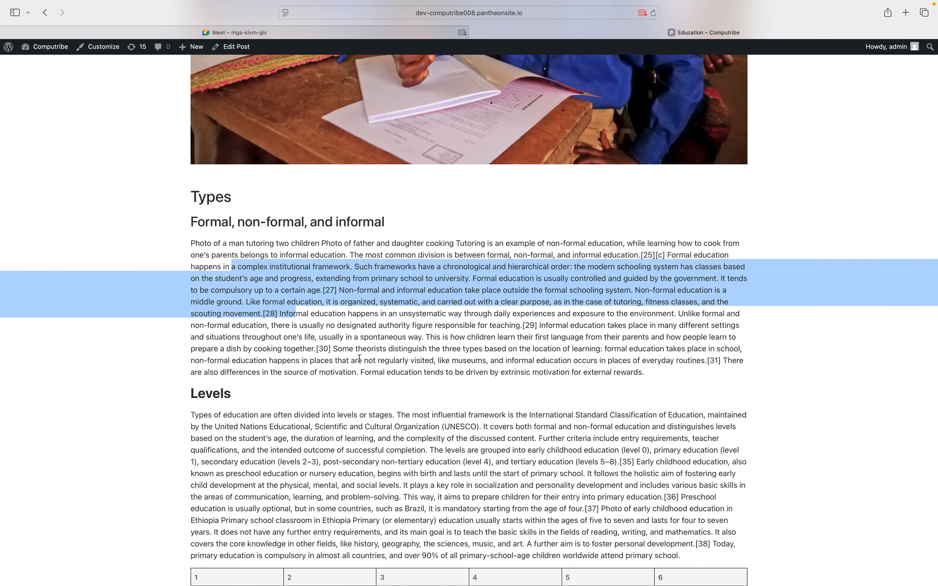
left_click(419, 371)
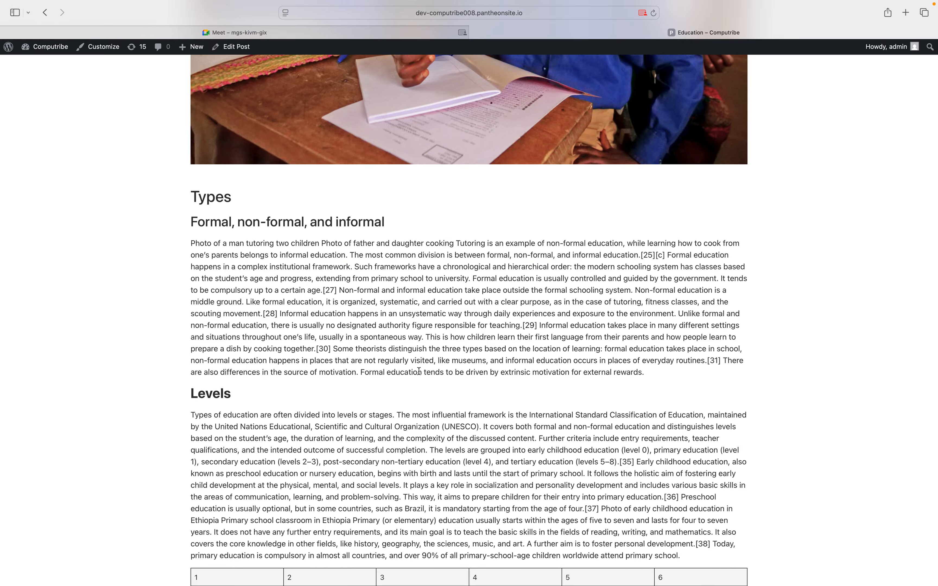
scroll(419, 372, "down", 10)
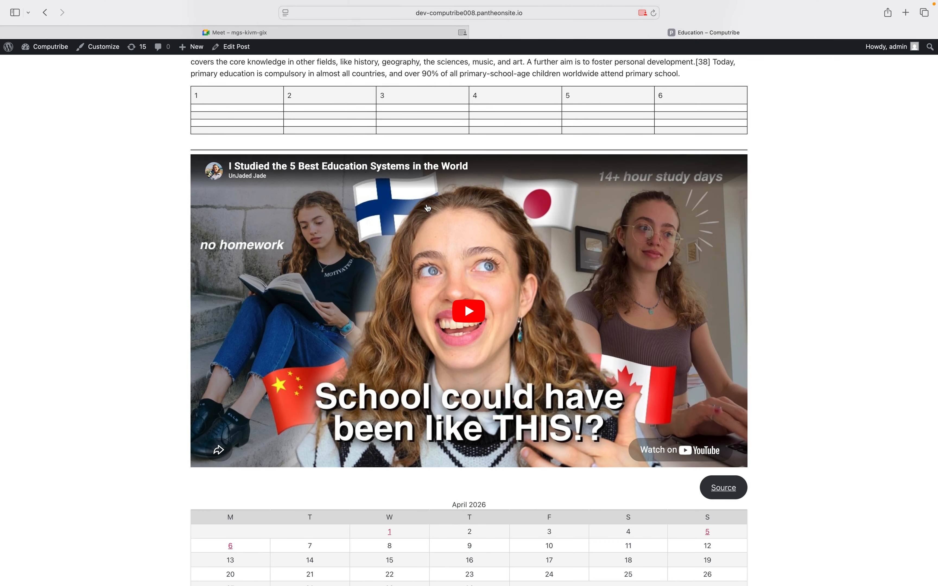
scroll(428, 209, "down", 4)
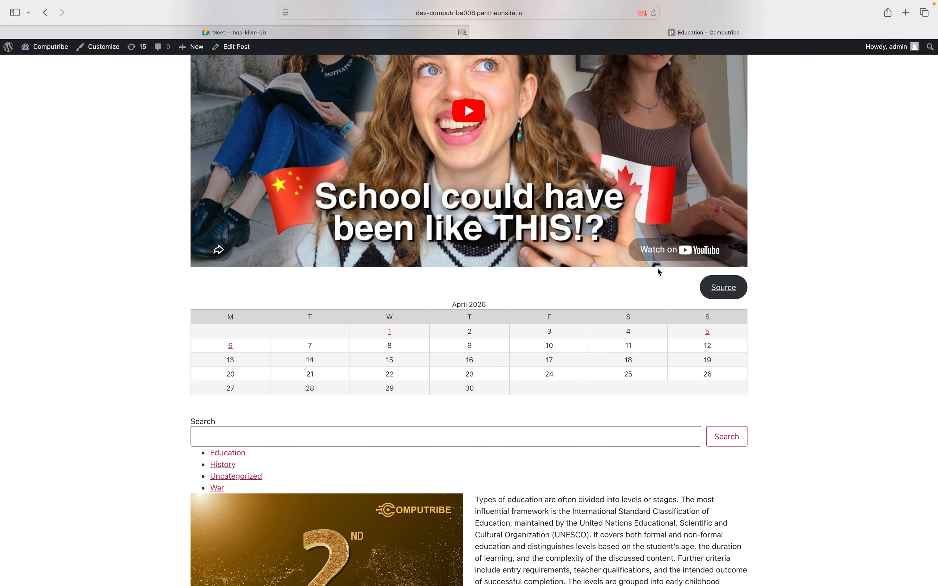
scroll(660, 272, "up", 14)
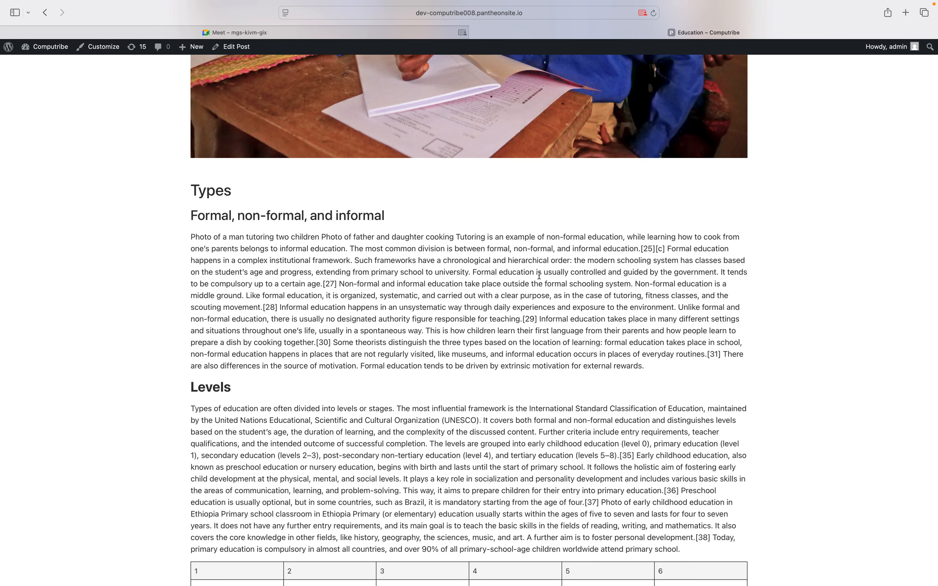
scroll(539, 275, "up", 15)
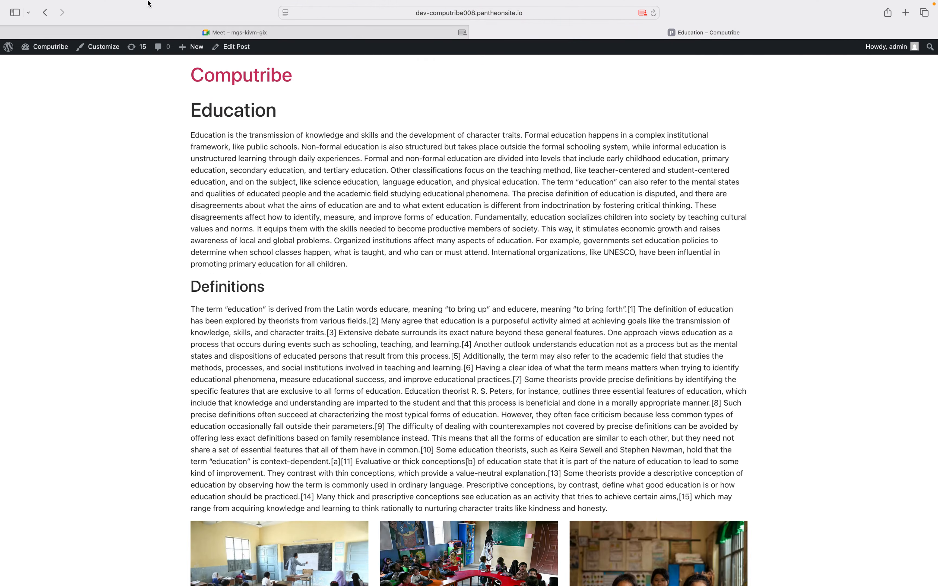
Go to the admin dashboard and view the installed plugins, including Elementor 4.0.1
left_click(35, 47)
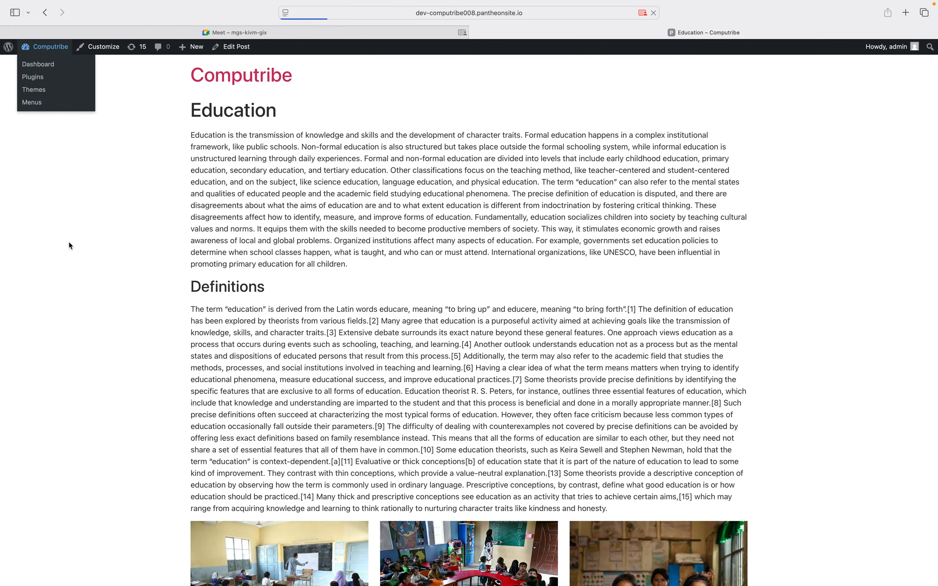
scroll(64, 352, "down", 1)
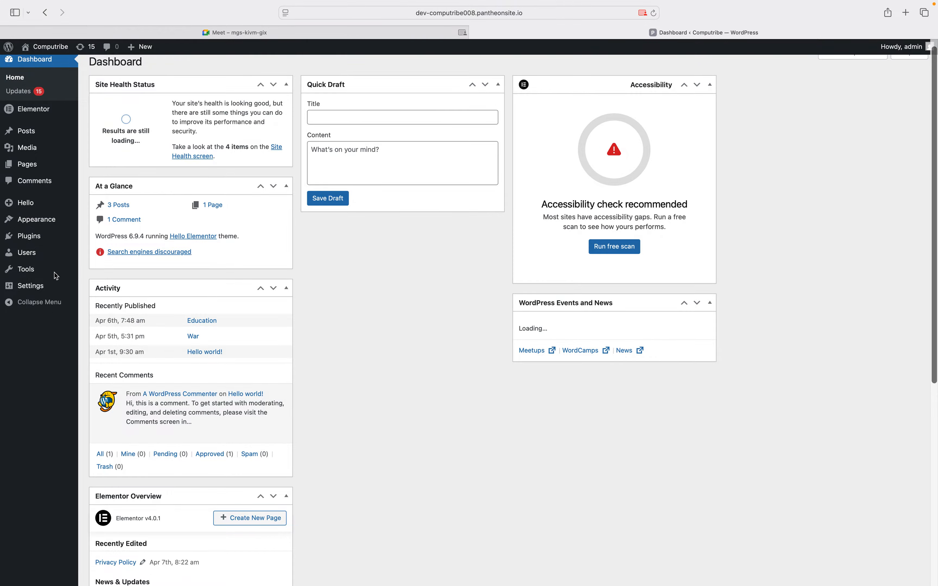
left_click(25, 236)
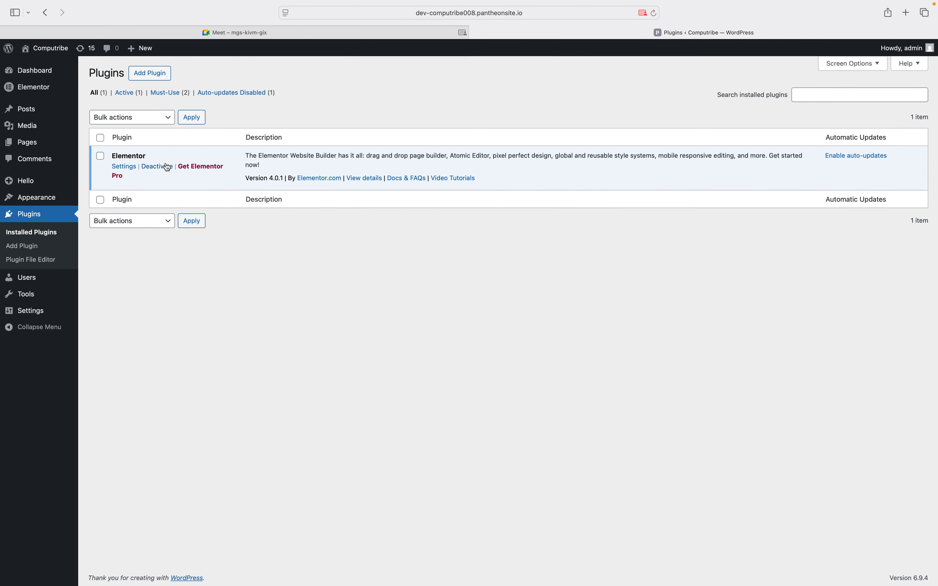
In the Pages list, open the Privacy Policy page's View link in a new tab
left_click(32, 149)
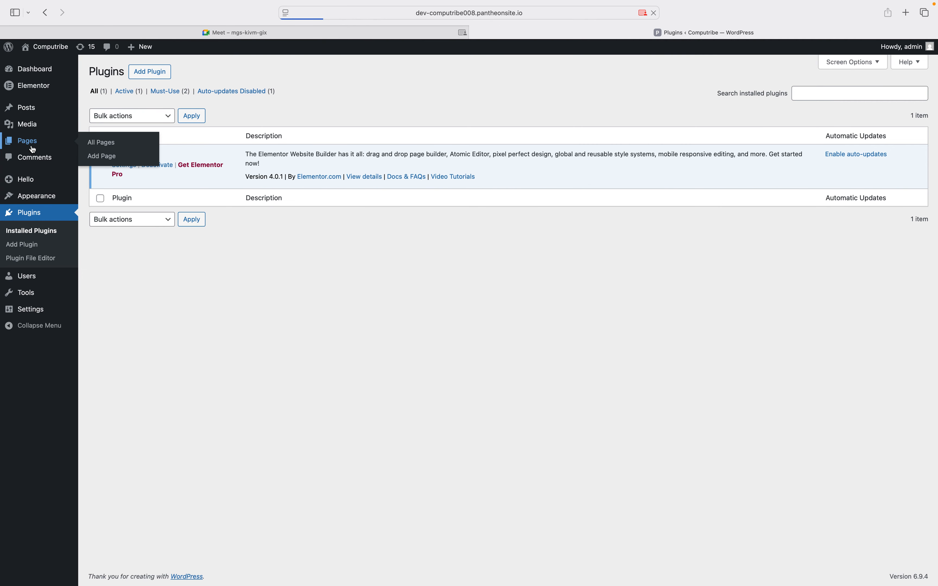
right_click(190, 240)
left_click(204, 246)
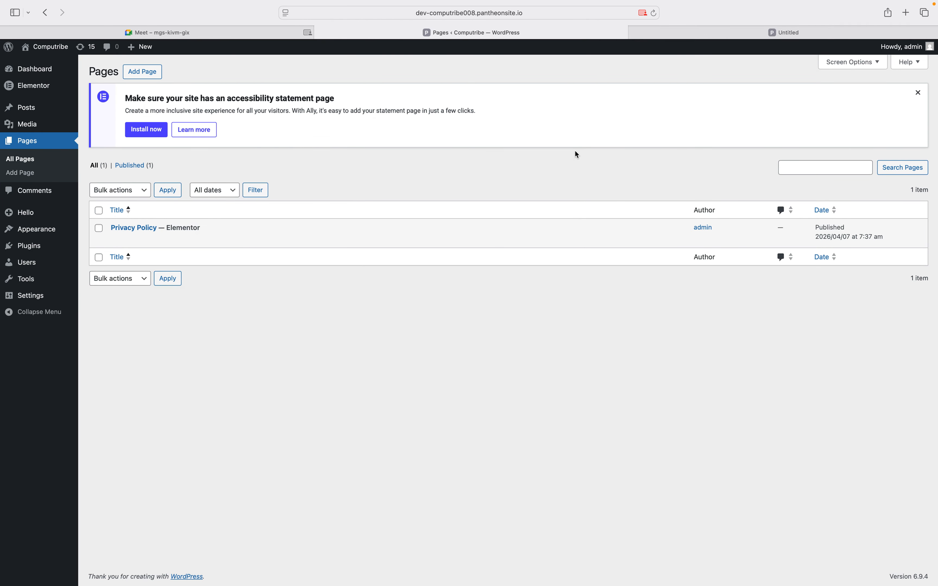
Switch to the Privacy Policy tab and scroll through its policy sections to the footer and back
left_click(762, 36)
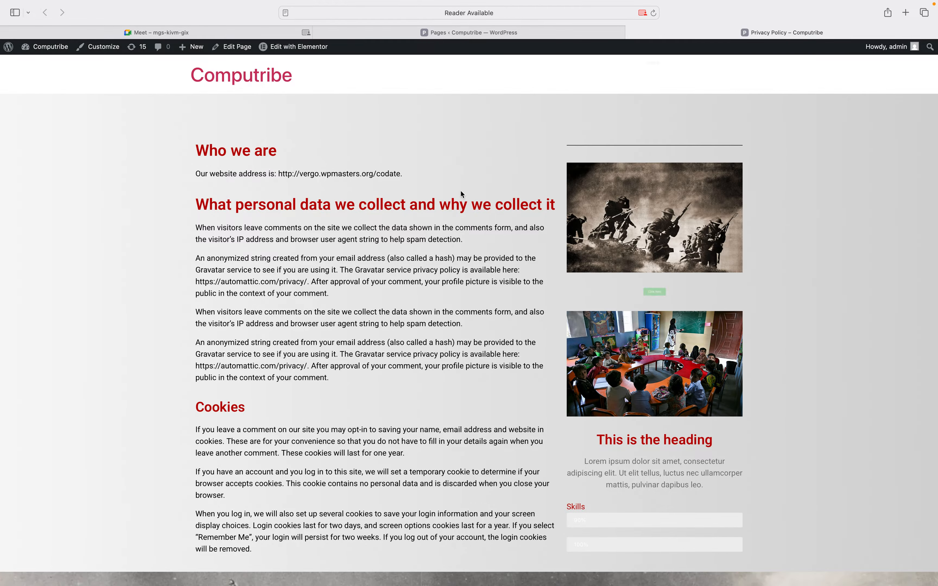
scroll(627, 210, "down", 1)
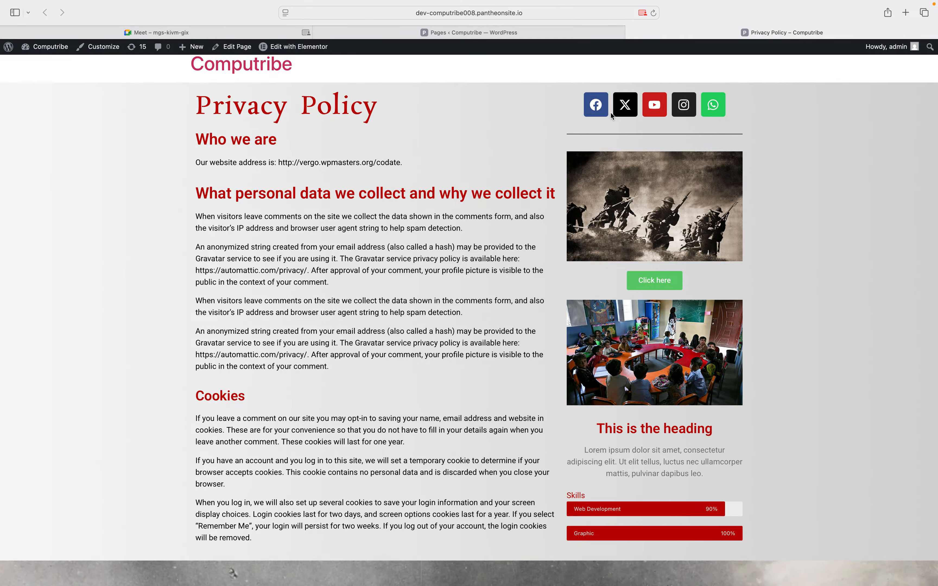
scroll(284, 149, "down", 1)
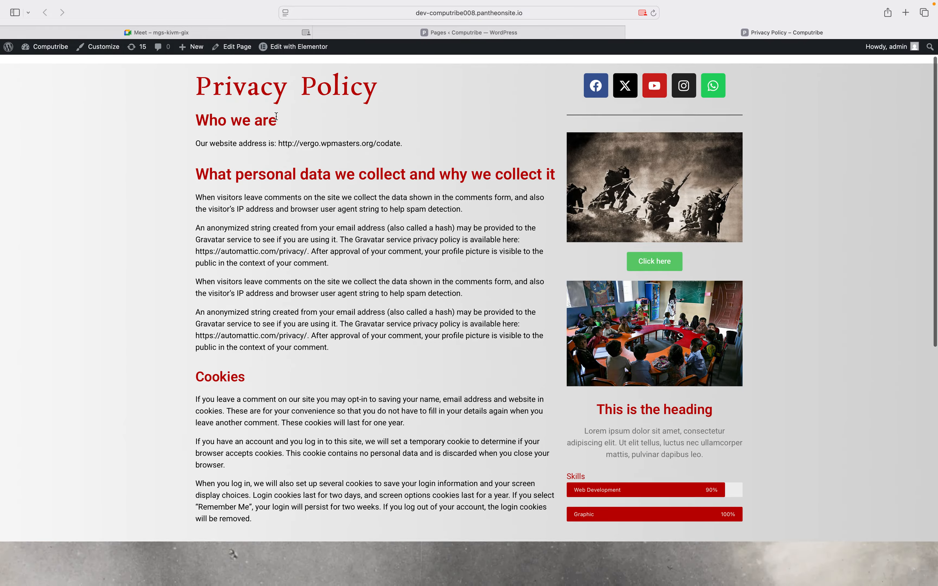
scroll(541, 232, "down", 12)
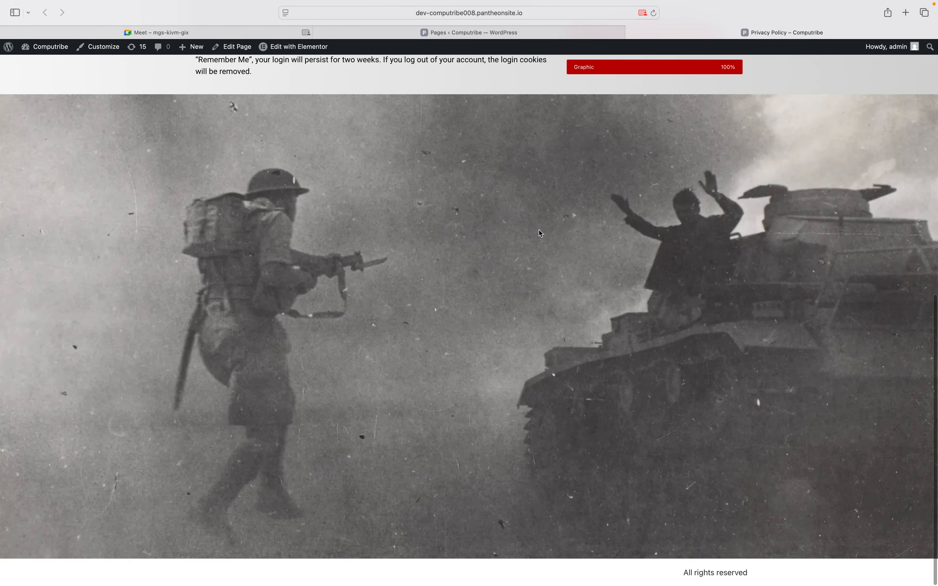
scroll(541, 233, "up", 12)
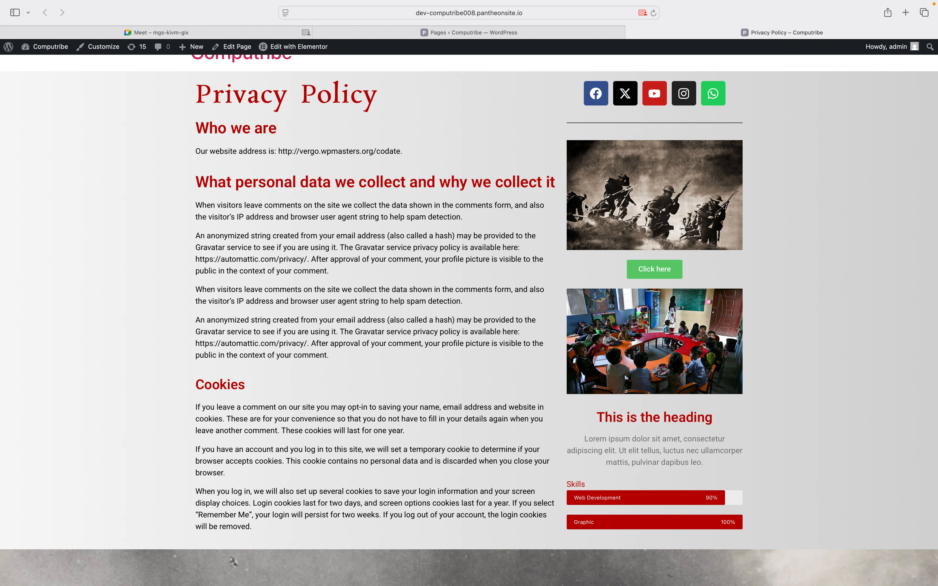
scroll(586, 207, "up", 1)
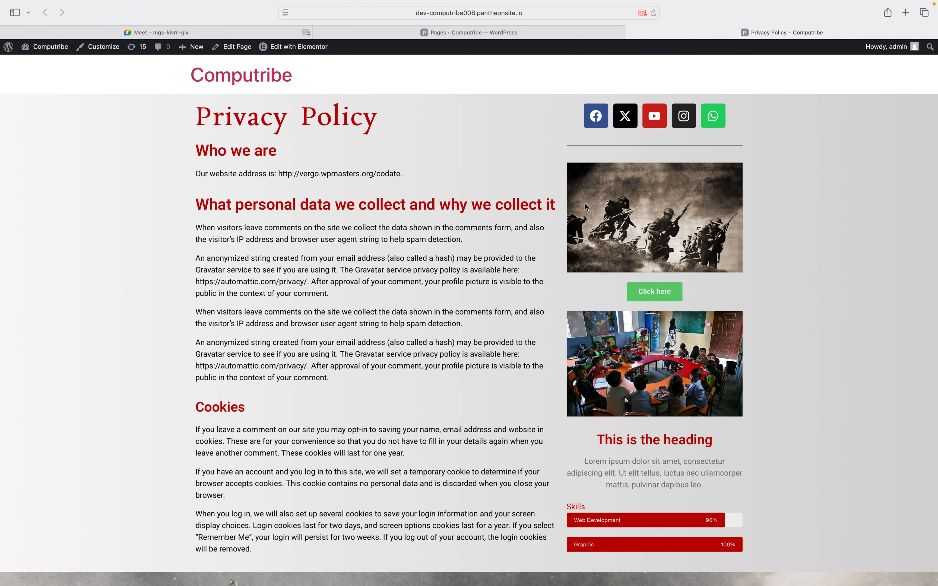
key("ctrl+Left")
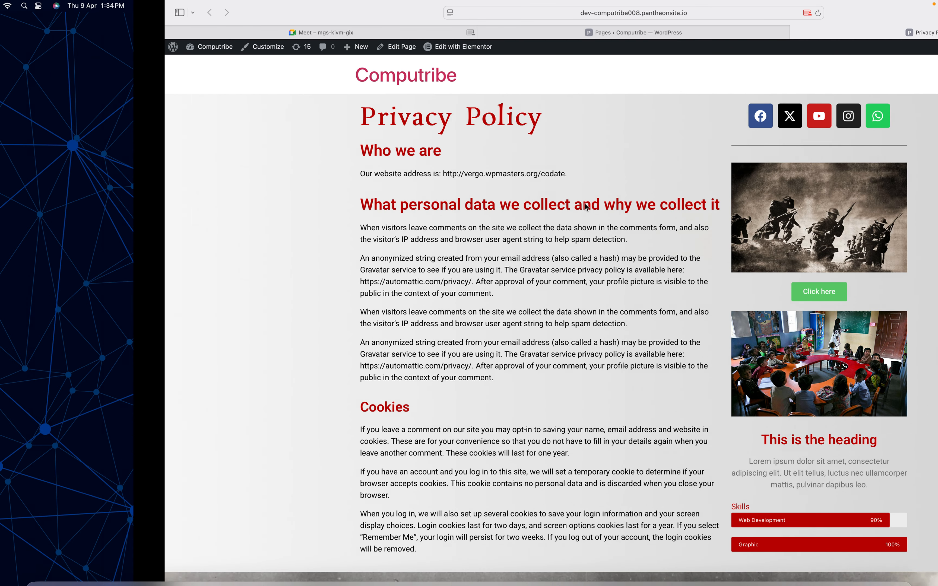
key("ctrl+Right")
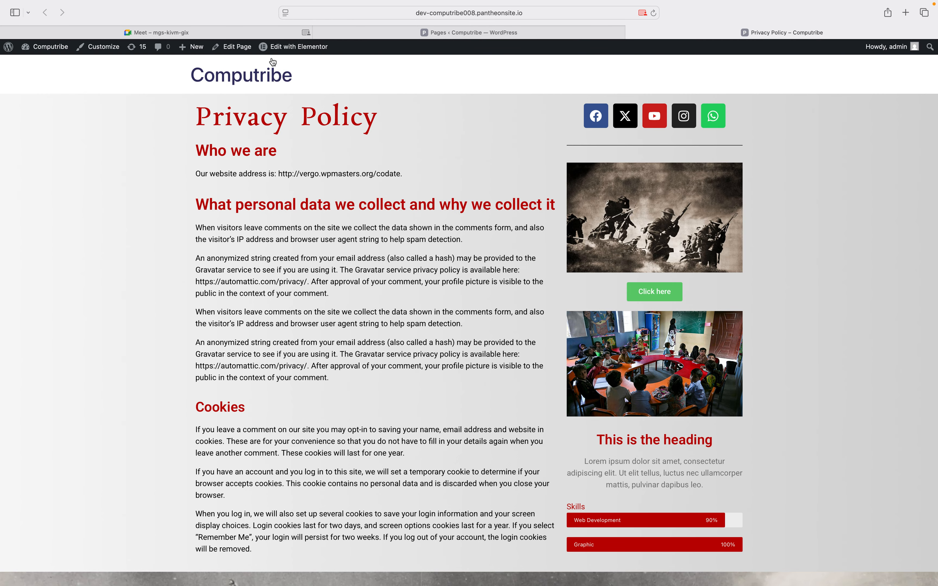
Under Plugins > Add Plugin, search 'wp forms', then install and activate WPForms
left_click(445, 33)
mouse_move(54, 247)
left_click(56, 247)
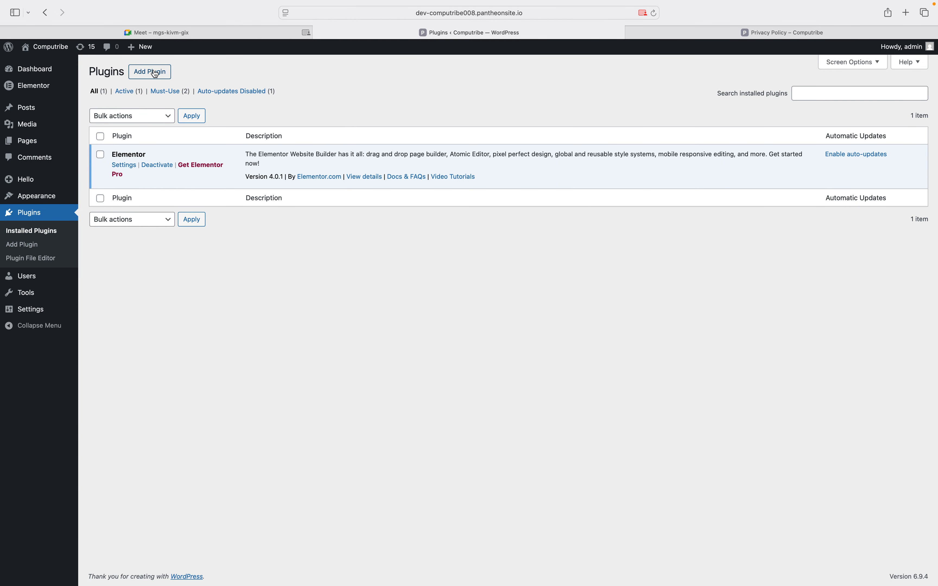
left_click(151, 75)
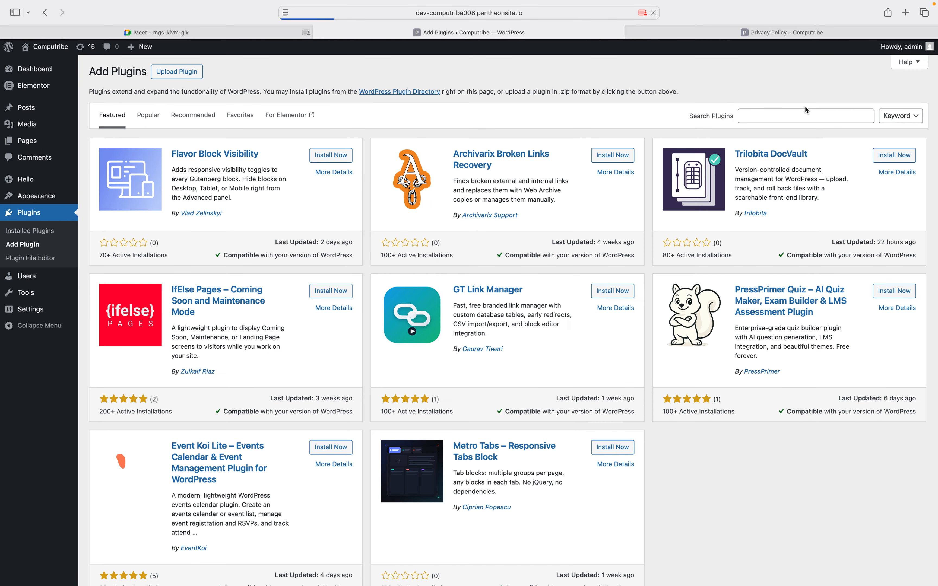
left_click(787, 120)
type("wp forms")
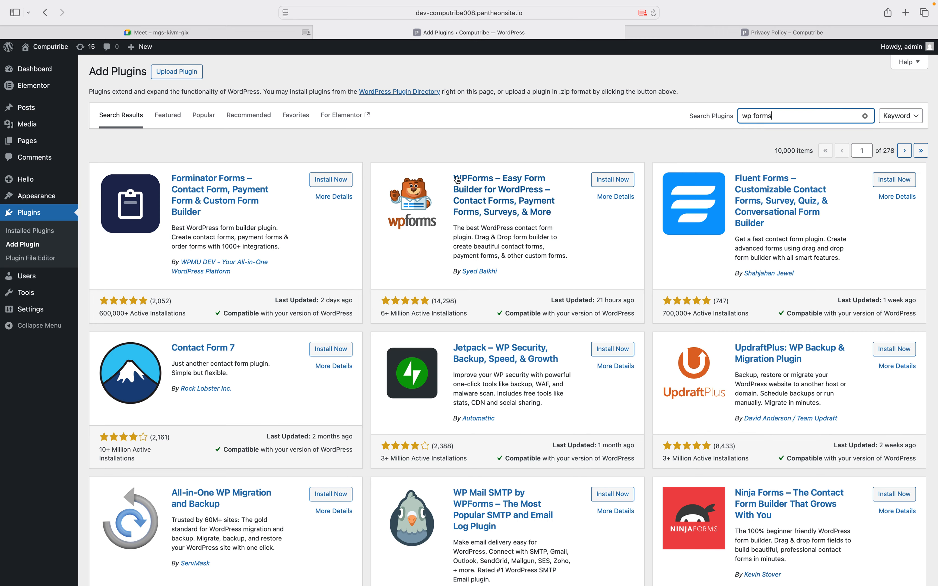
left_click(612, 181)
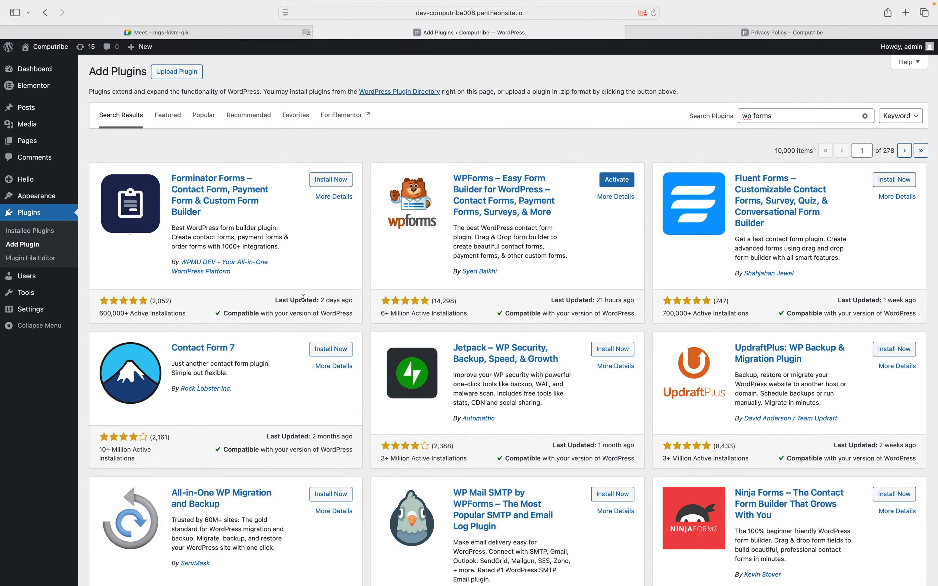
left_click(610, 182)
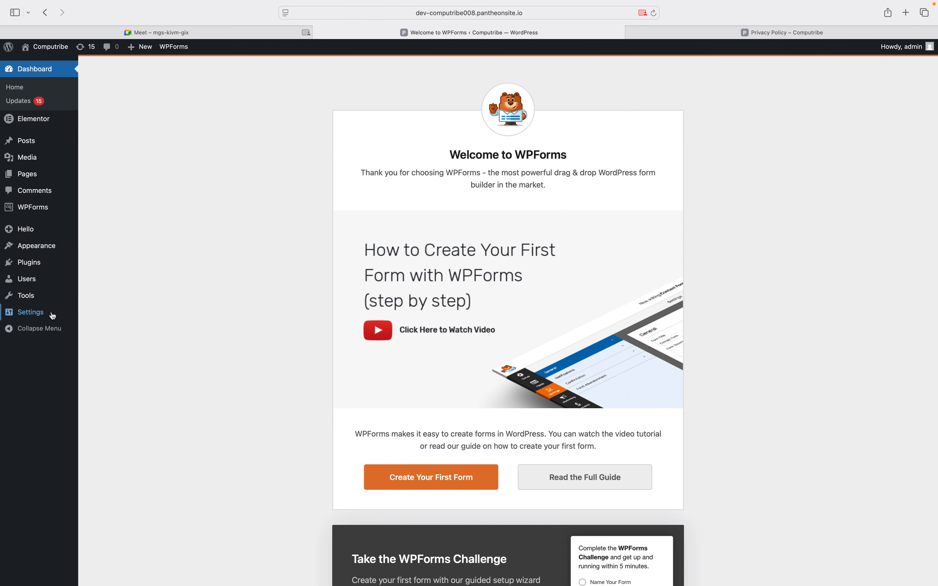
From WPForms > All Forms, add a new form to reach the builder's templates
mouse_move(34, 209)
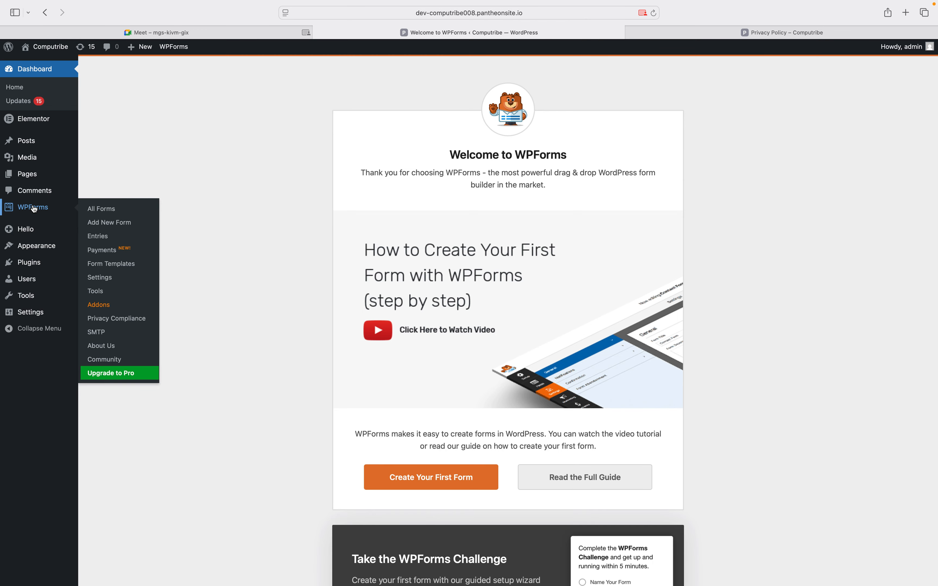
left_click(98, 209)
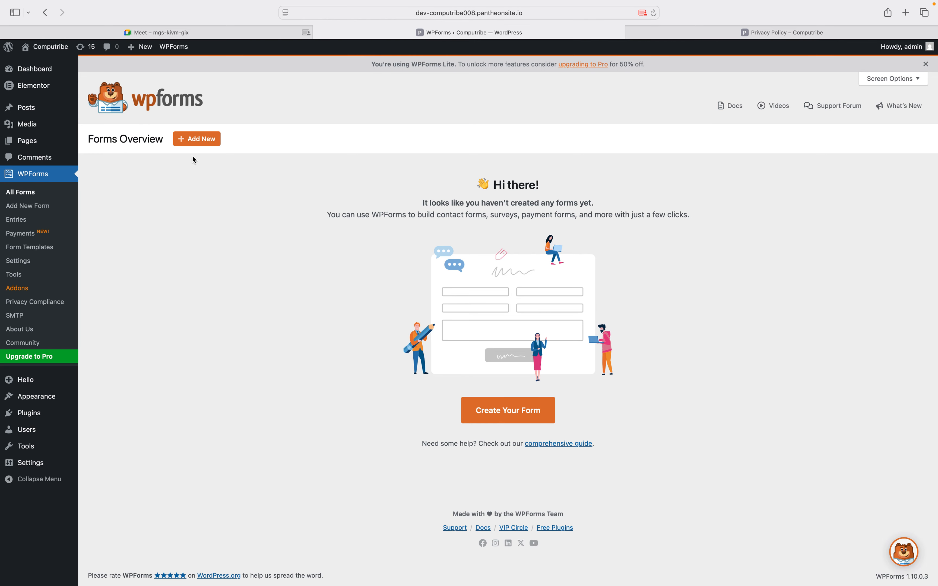
left_click(193, 142)
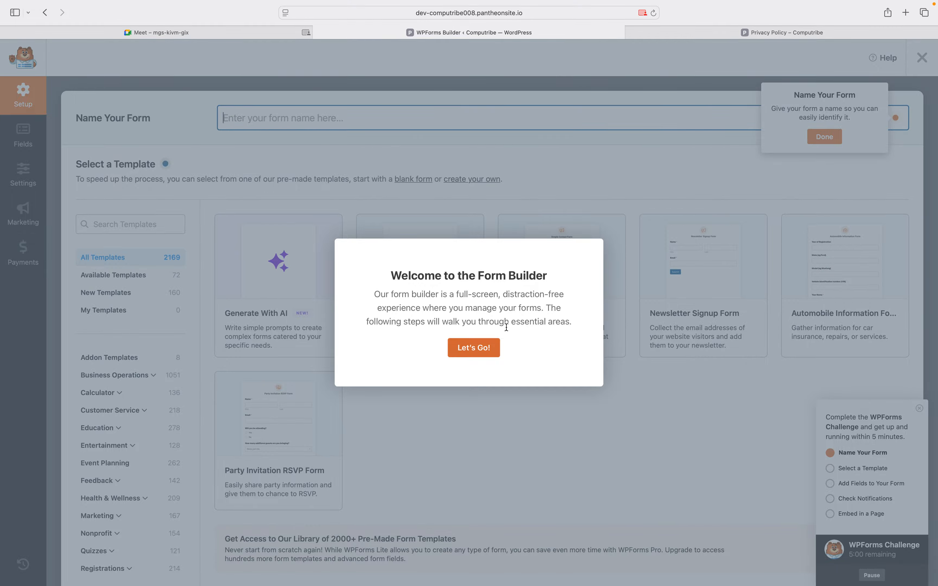
Dismiss the builder's Let's Go welcome and load computribe.com in a new tab
left_click(473, 348)
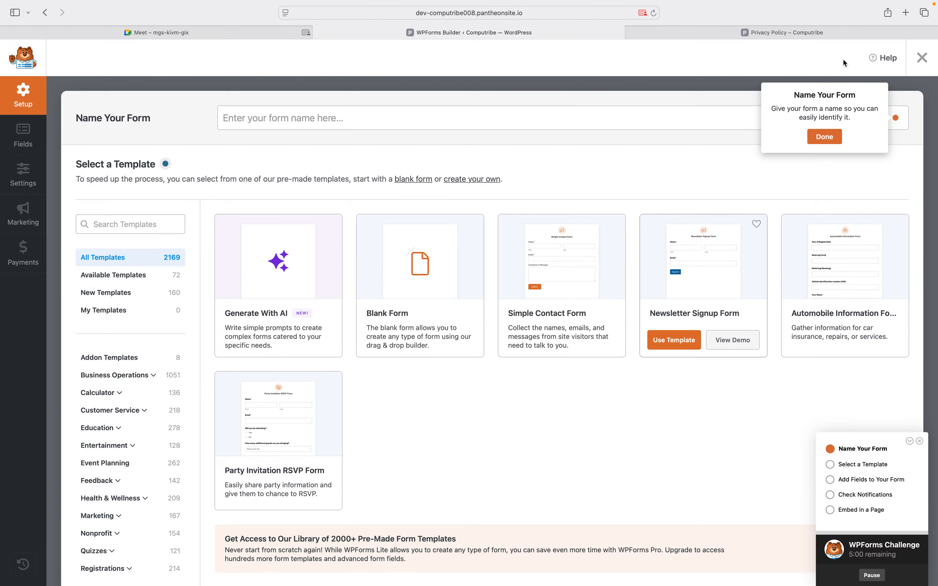
left_click(905, 16)
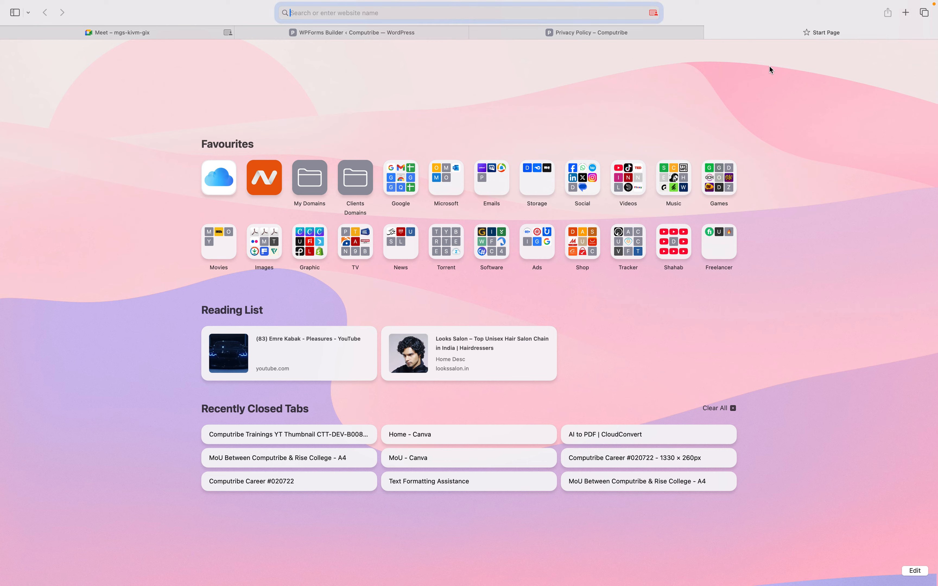
type("com")
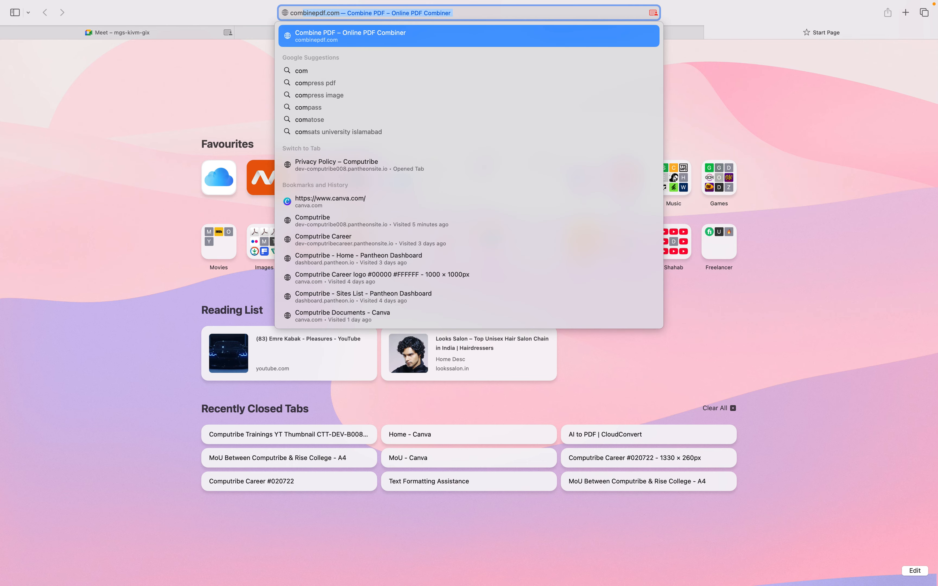
type("putribe.com")
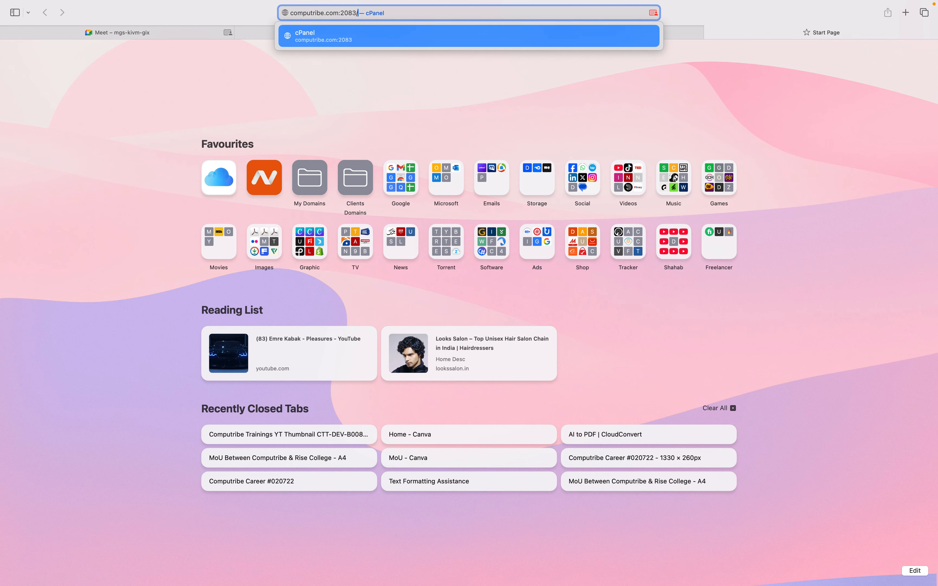
key("Return")
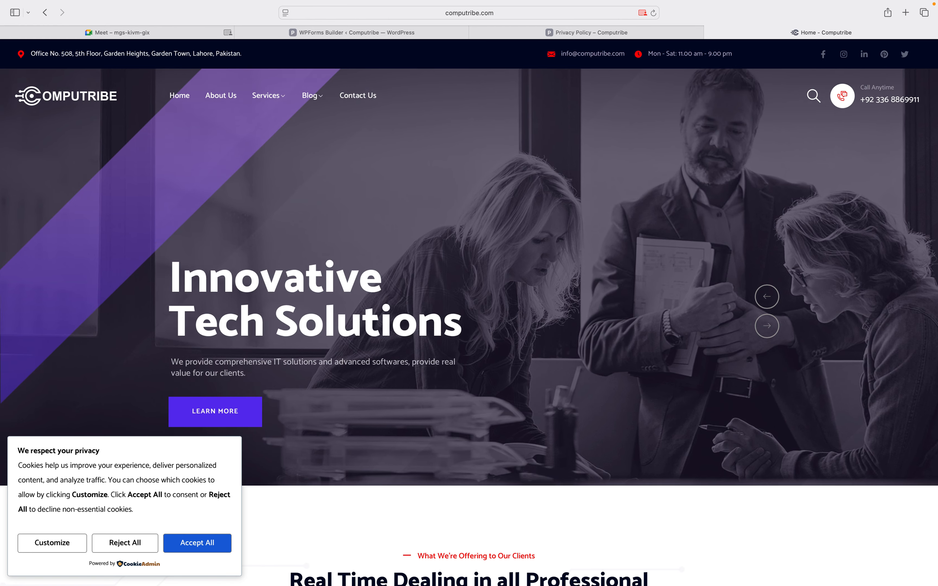
Open computribe.com's Contact Us page, accept all cookies, and highlight the phone contact details
left_click(379, 100)
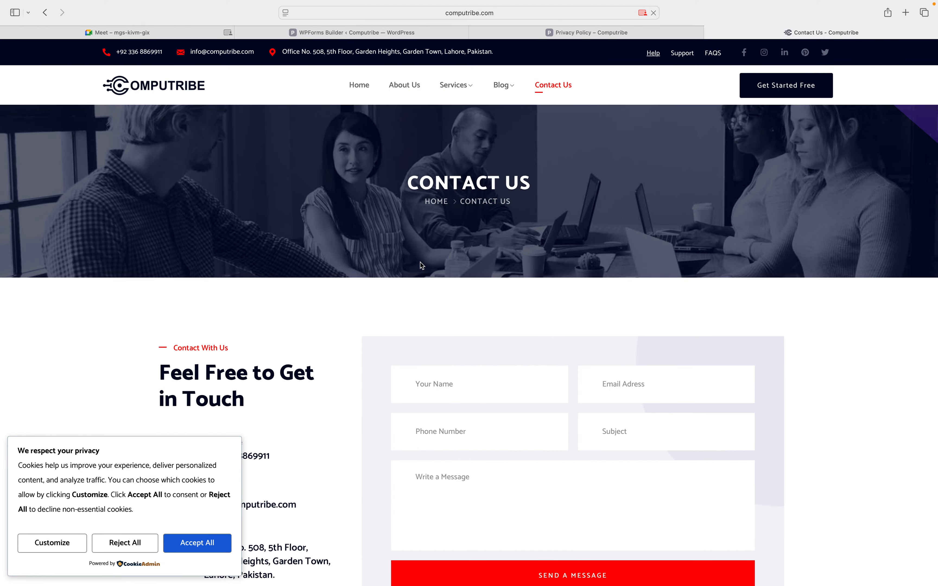
scroll(420, 262, "down", 3)
left_click(195, 549)
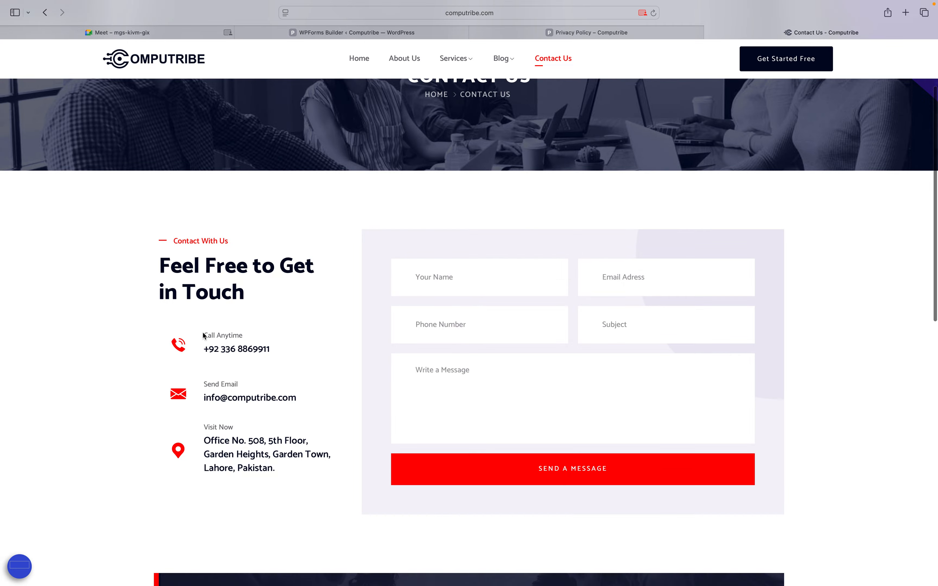
left_click_drag(203, 335, 299, 359)
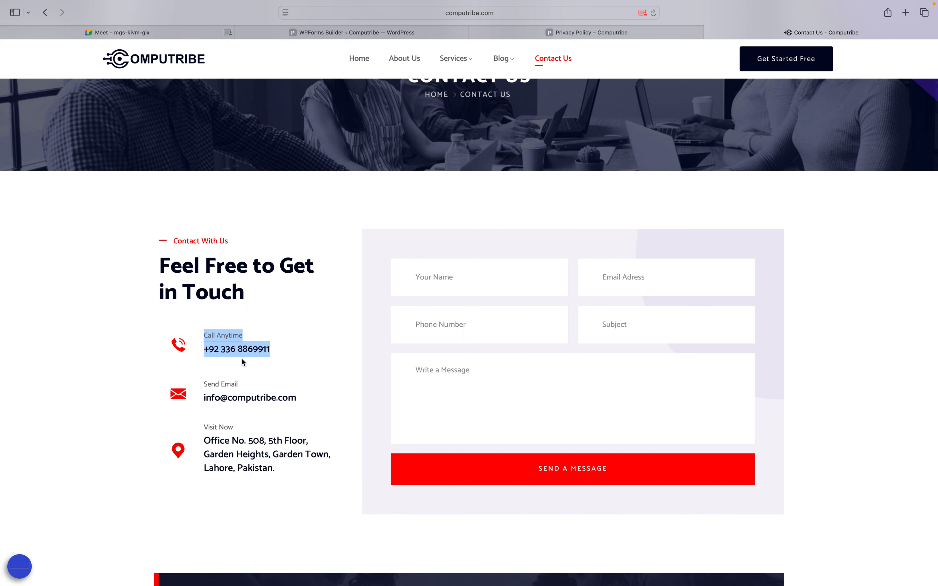
left_click(915, 327)
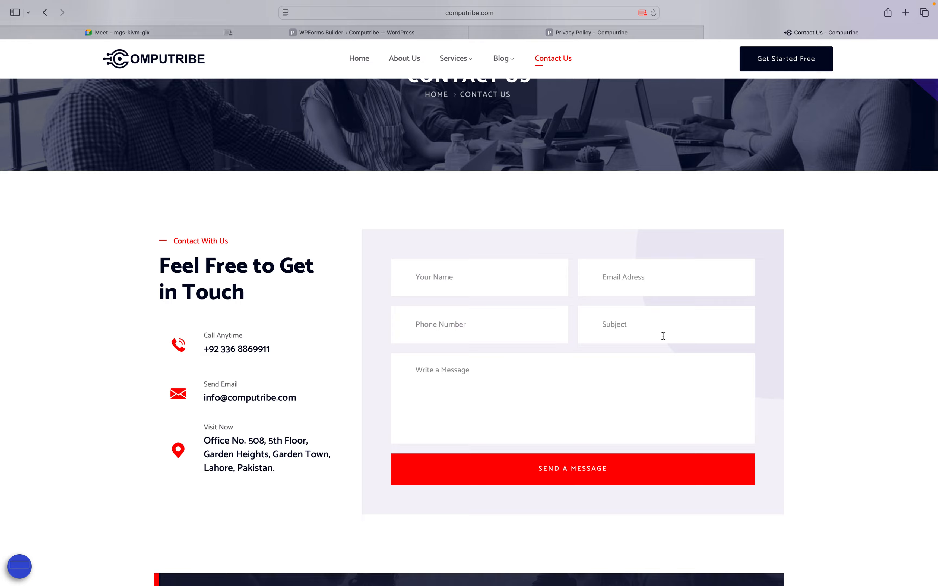
Inspect the message field and listed contact details, then go back to the WPForms Builder tab
left_click(518, 374)
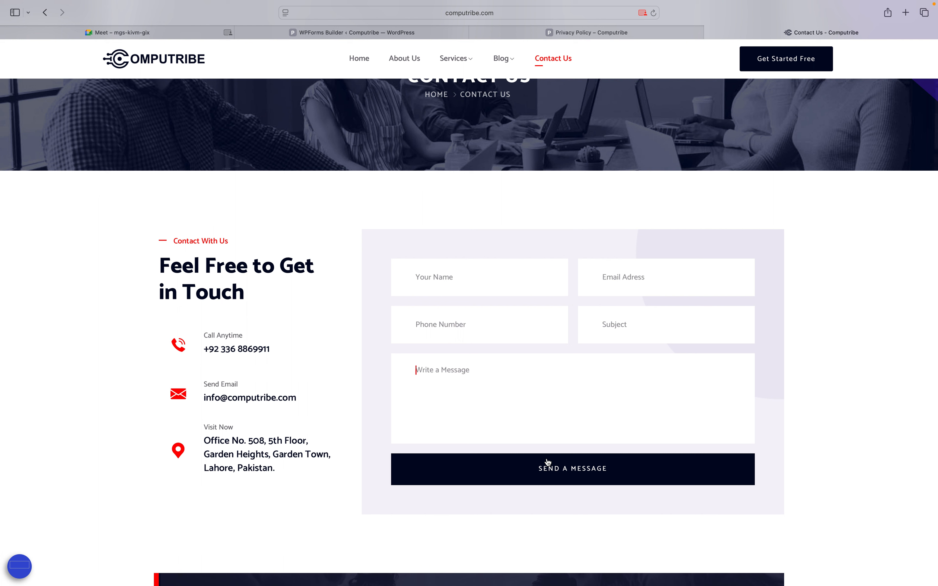
left_click_drag(147, 342, 302, 476)
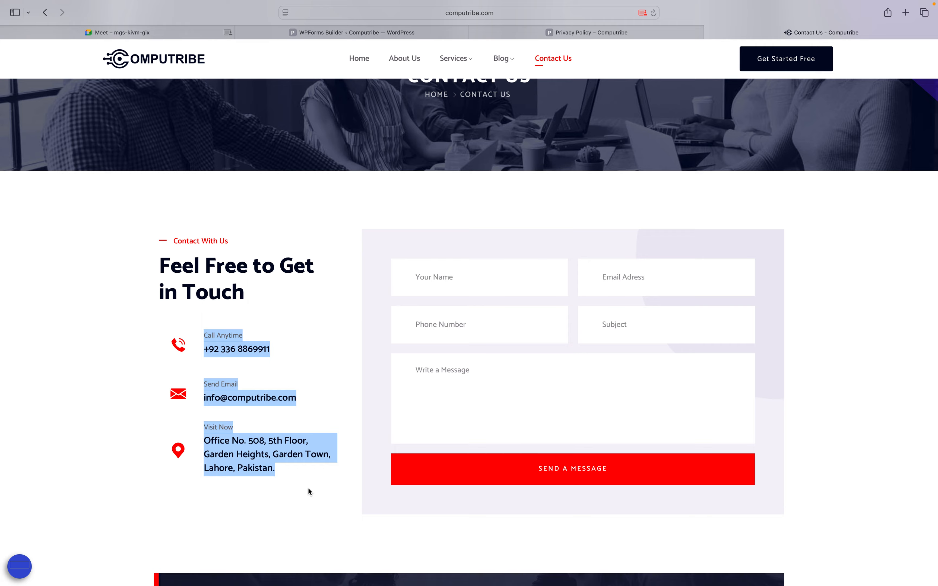
left_click(273, 490)
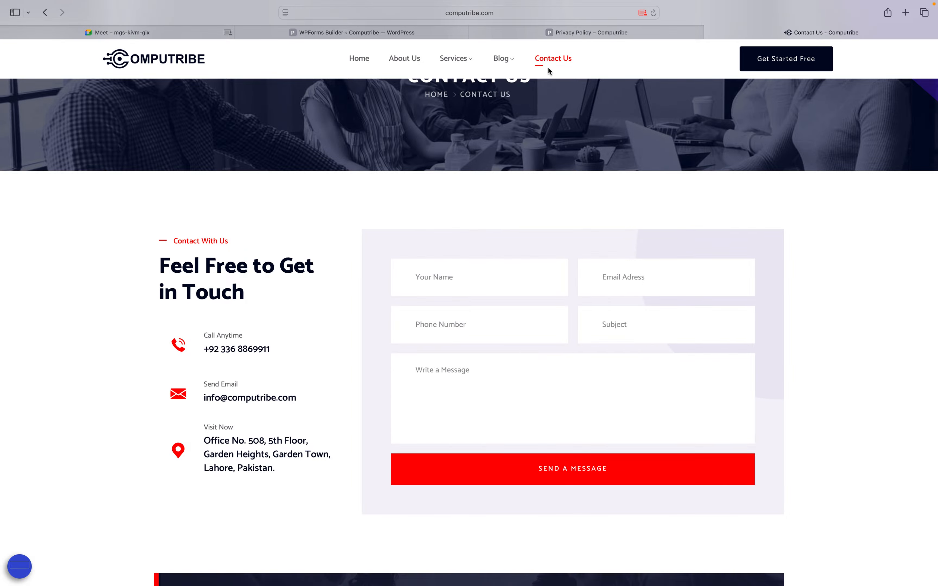
left_click(423, 31)
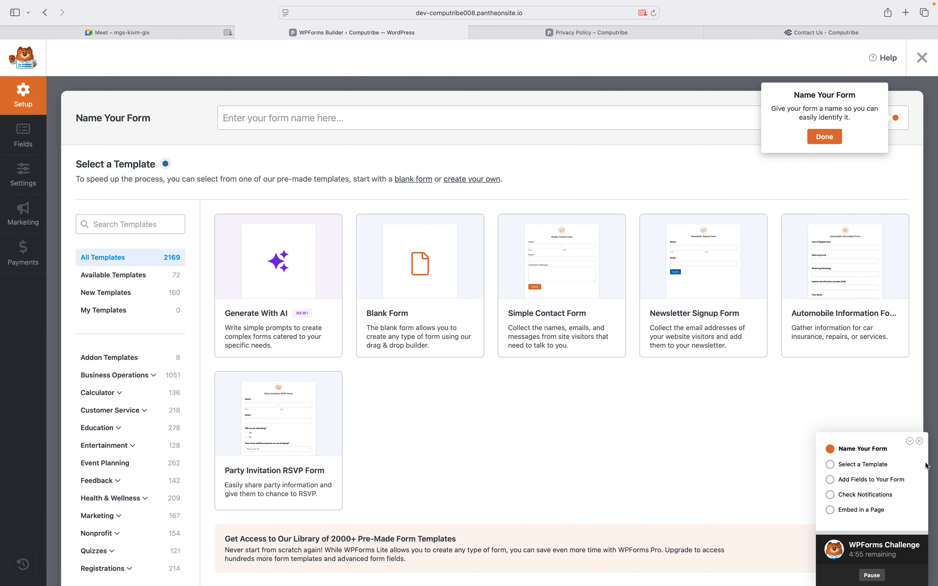
mouse_move(412, 326)
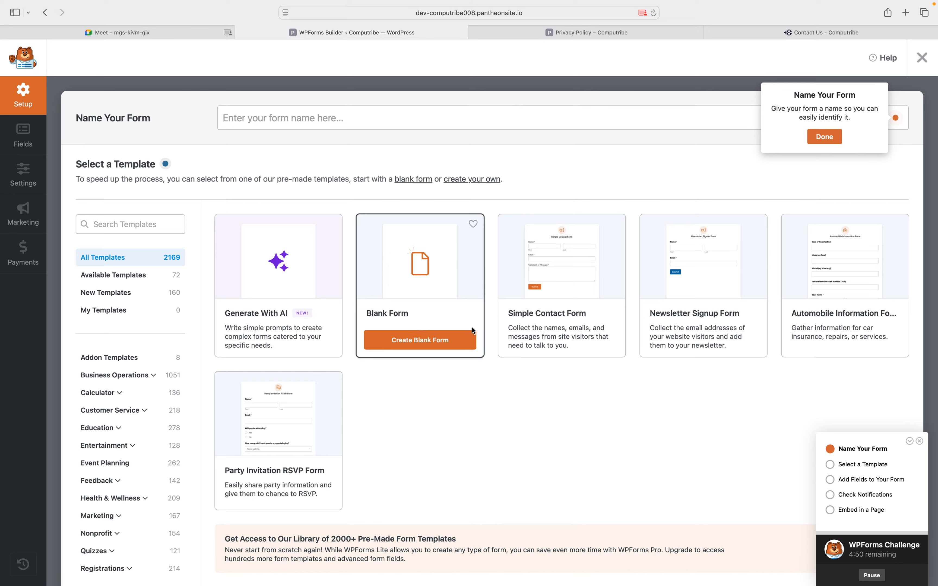
mouse_move(518, 322)
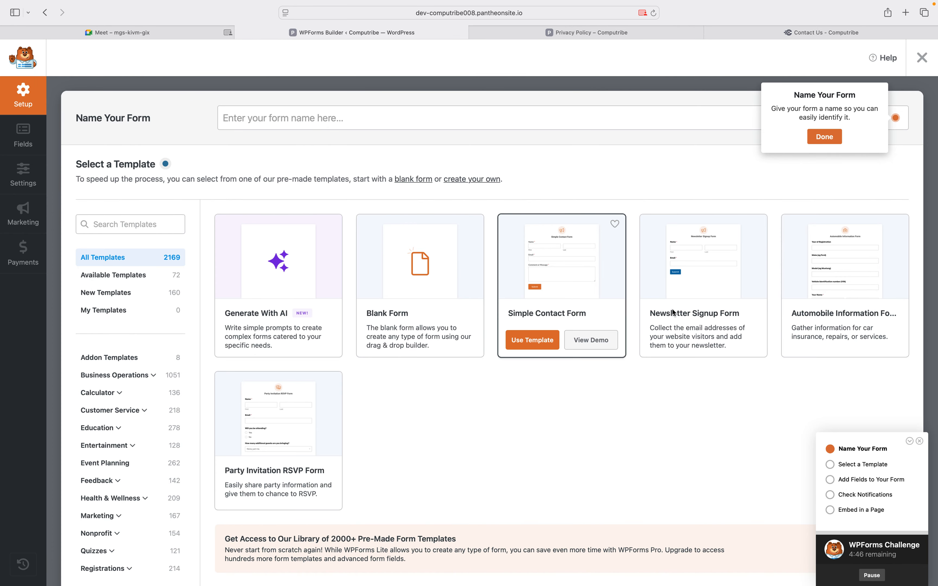
mouse_move(674, 313)
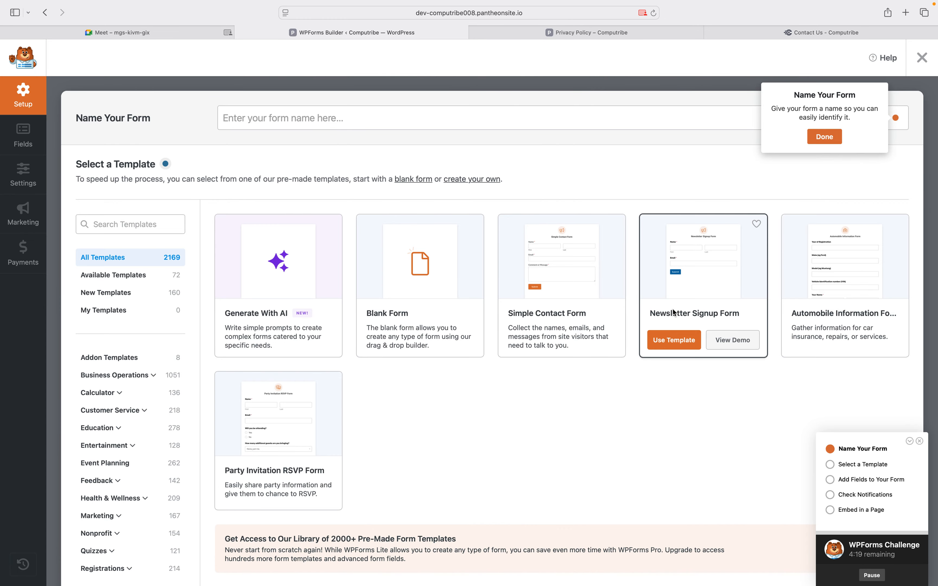
scroll(674, 312, "down", 3)
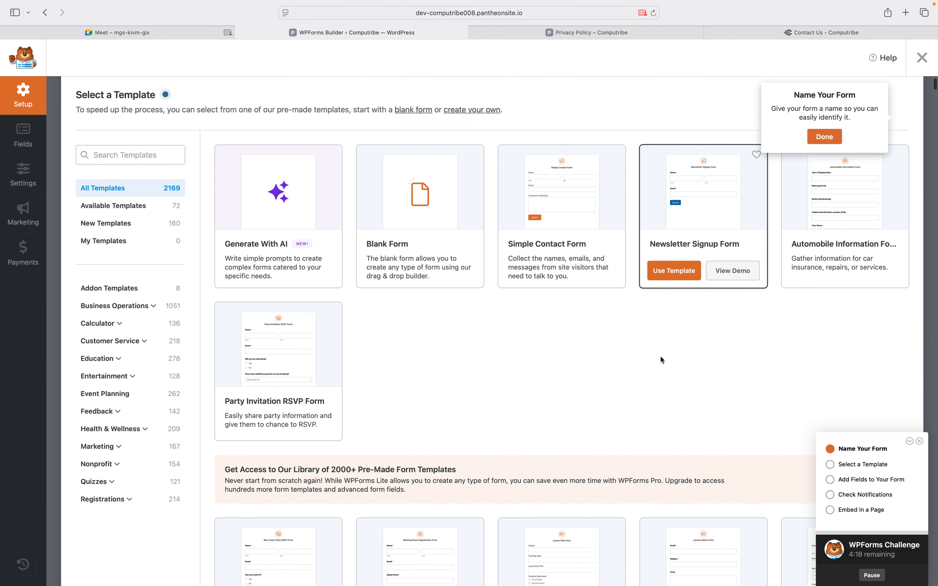
scroll(663, 360, "down", 5)
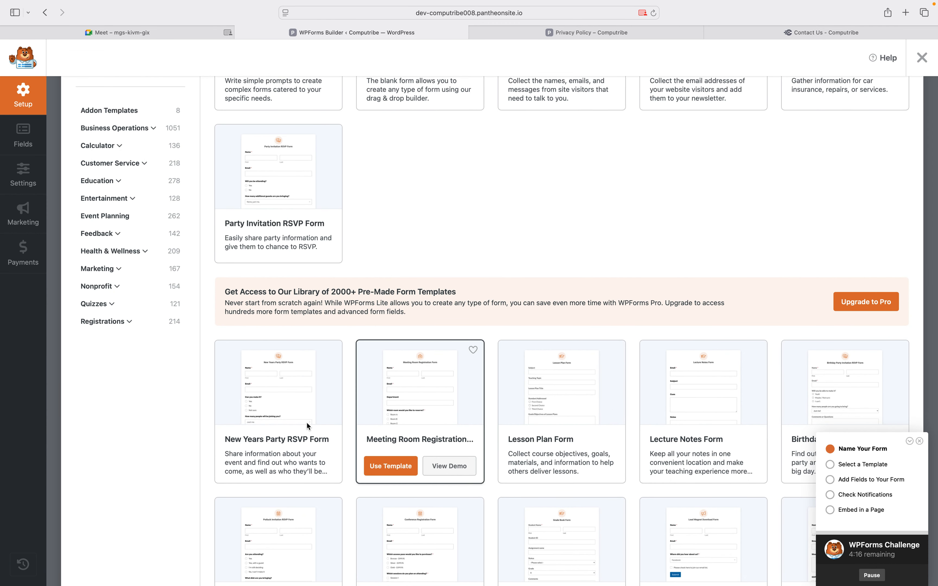
Start a form from the New Years Party RSVP template, closing the duplicate tab and challenge checklist
left_click(249, 467)
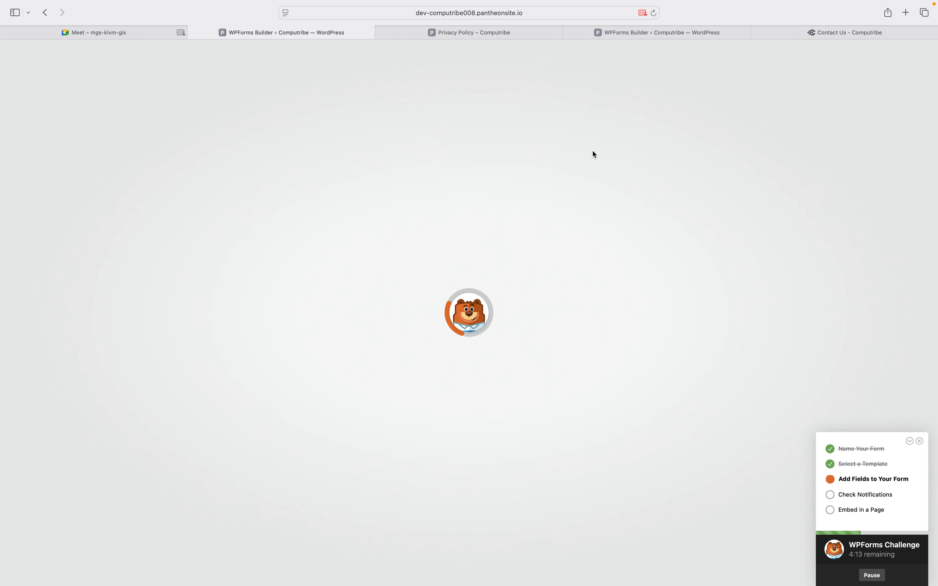
left_click(569, 33)
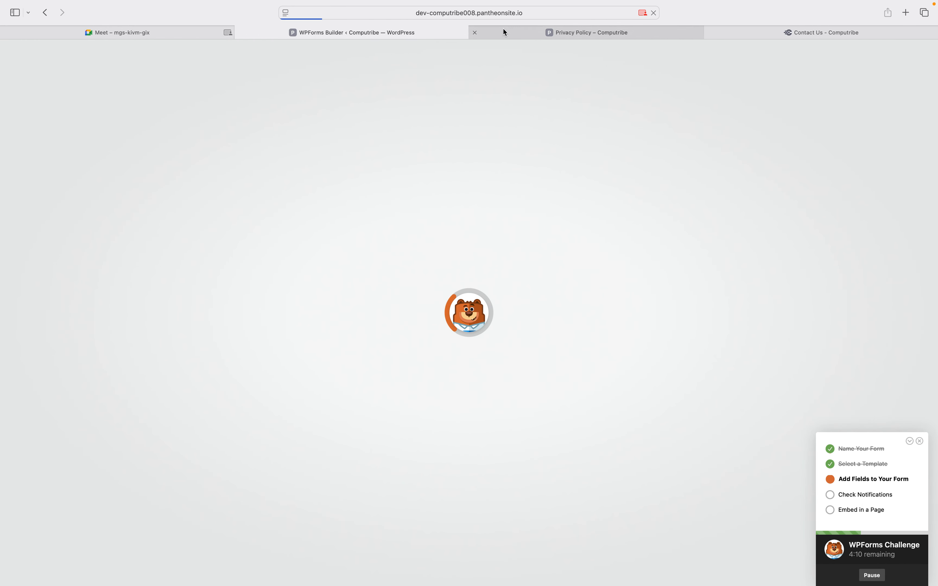
left_click(921, 442)
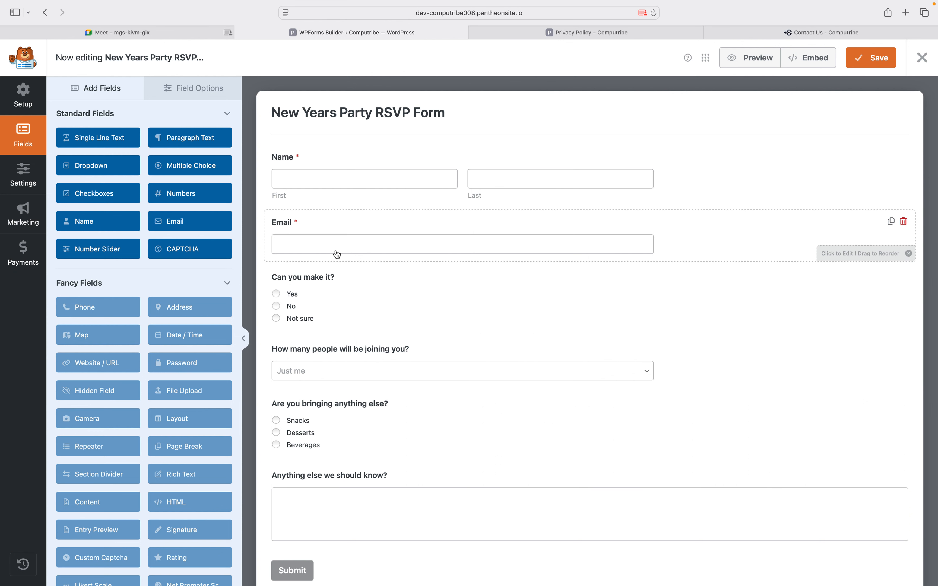
Inspect the 'How many people will be joining you?' dropdown, then swipe back to the builder welcome screen
scroll(326, 399, "down", 1)
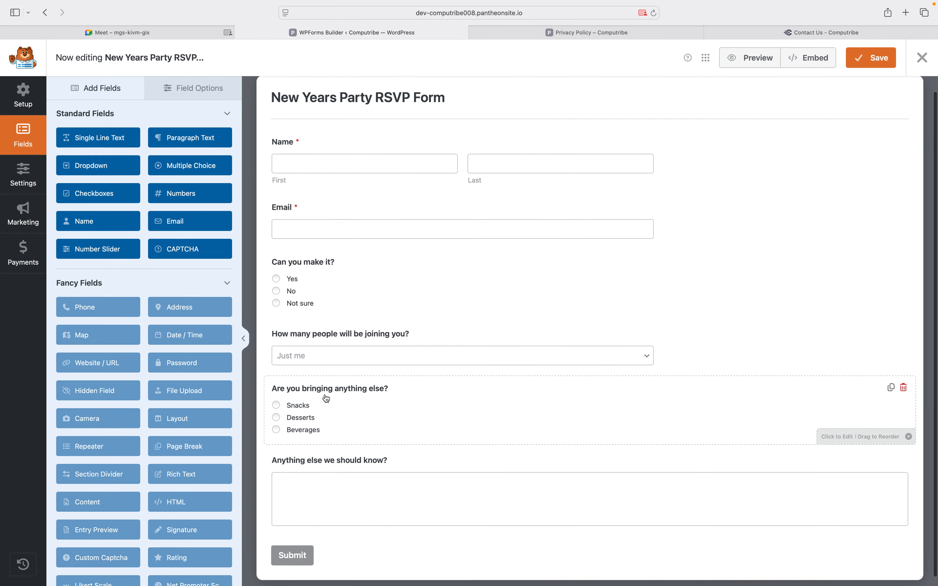
left_click(293, 348)
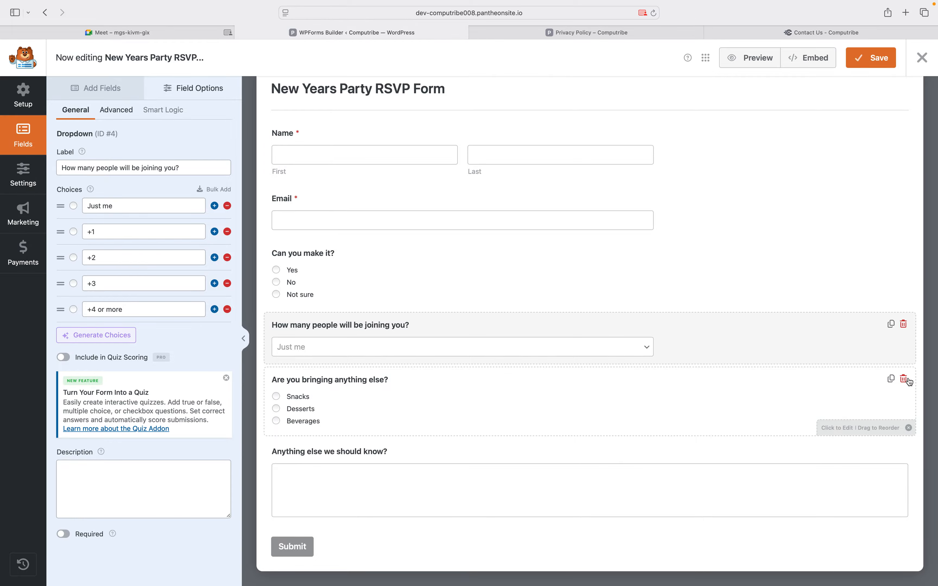
scroll(909, 382, "left", 10)
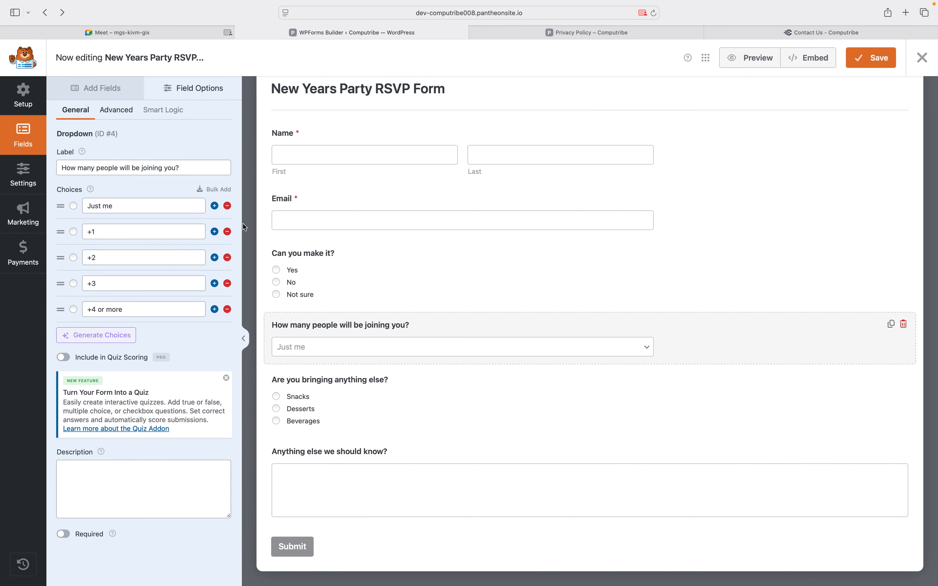
scroll(210, 214, "left", 10)
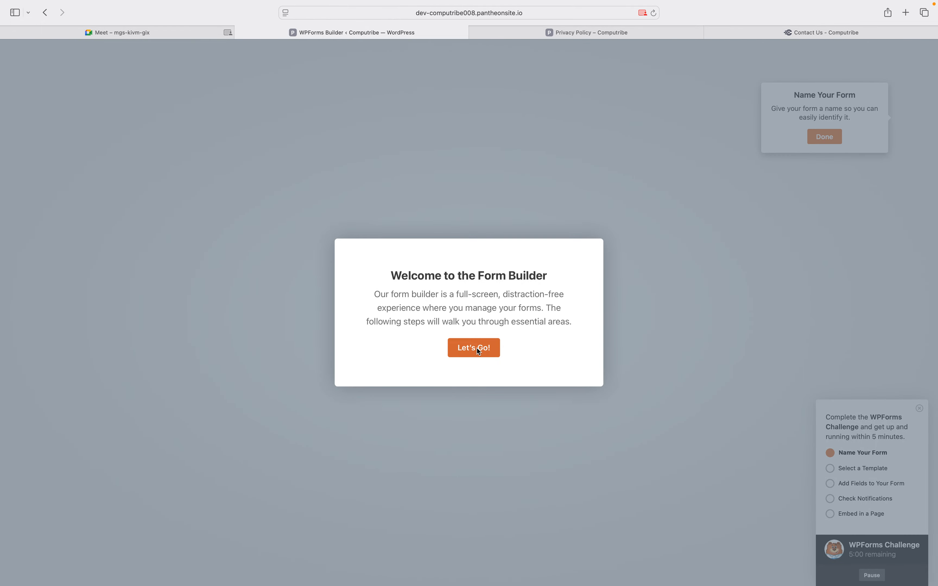
Dismiss the form builder welcome message and browse the template gallery
left_click(479, 350)
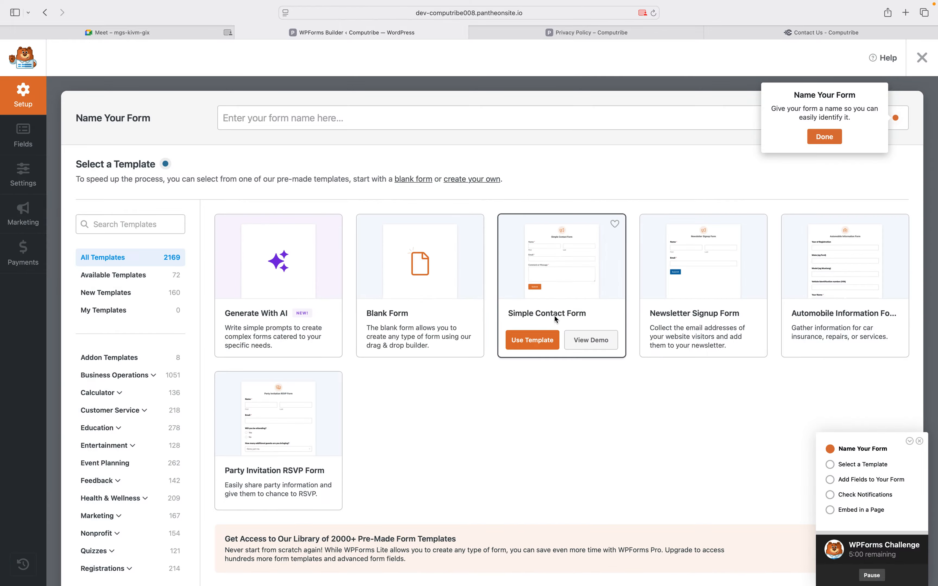
scroll(537, 396, "down", 12)
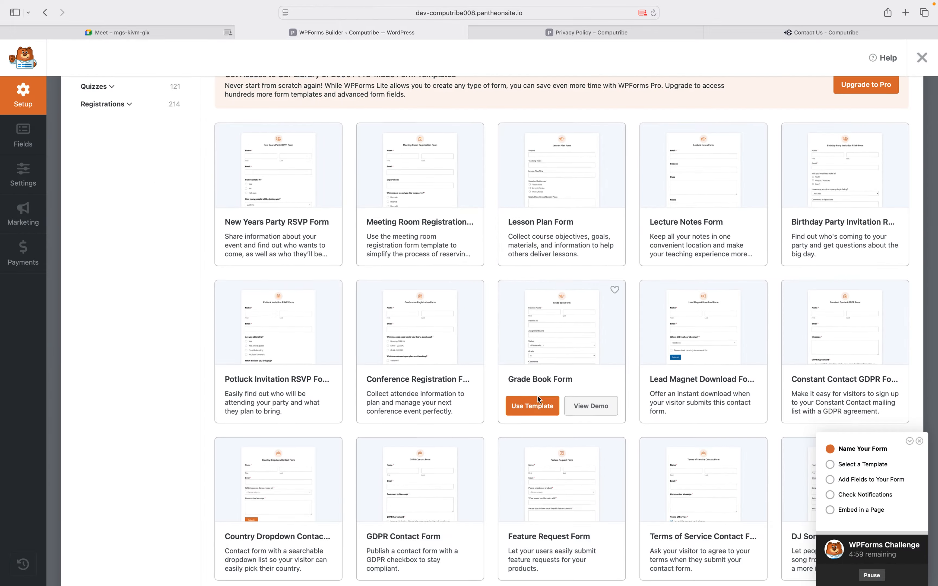
mouse_move(445, 339)
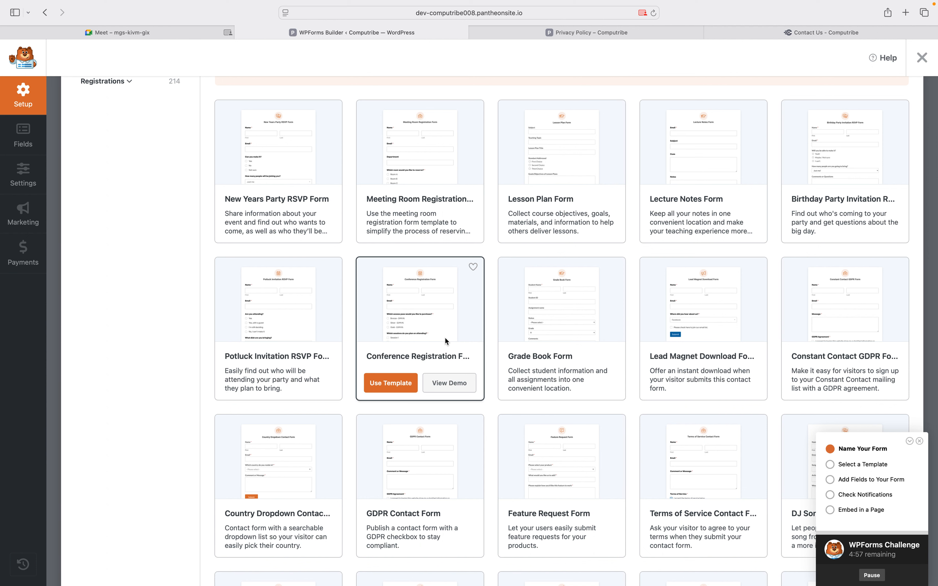
scroll(445, 338, "down", 6)
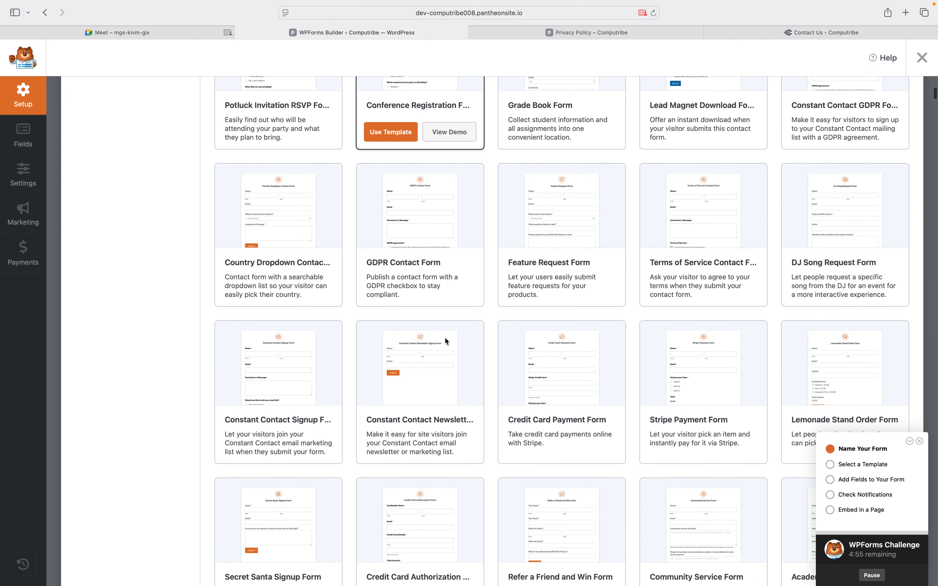
scroll(445, 340, "down", 4)
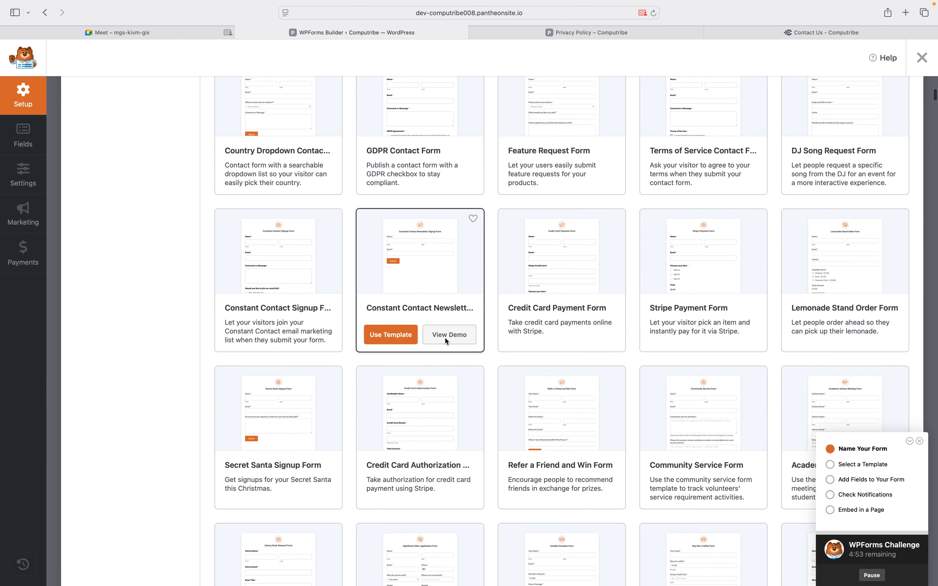
scroll(445, 338, "down", 5)
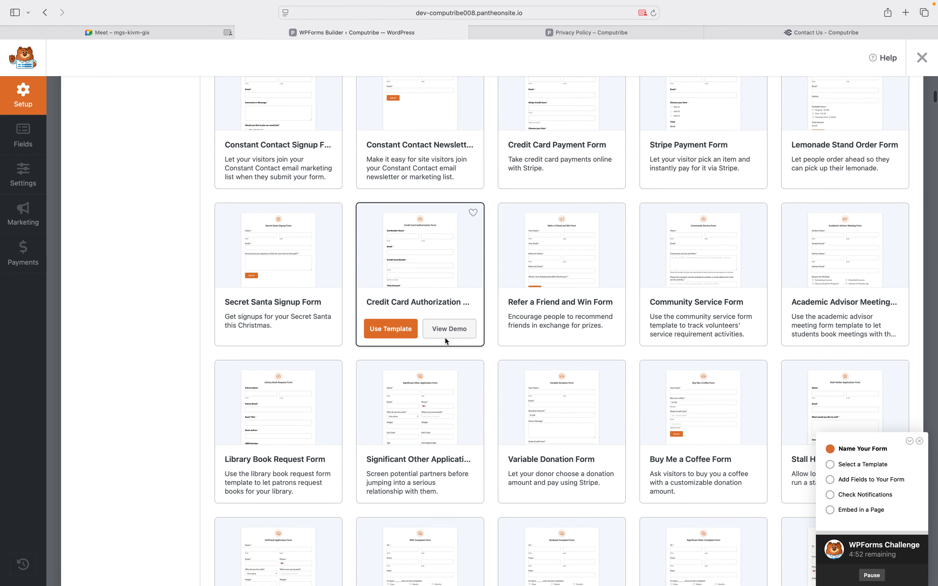
scroll(445, 338, "up", 1)
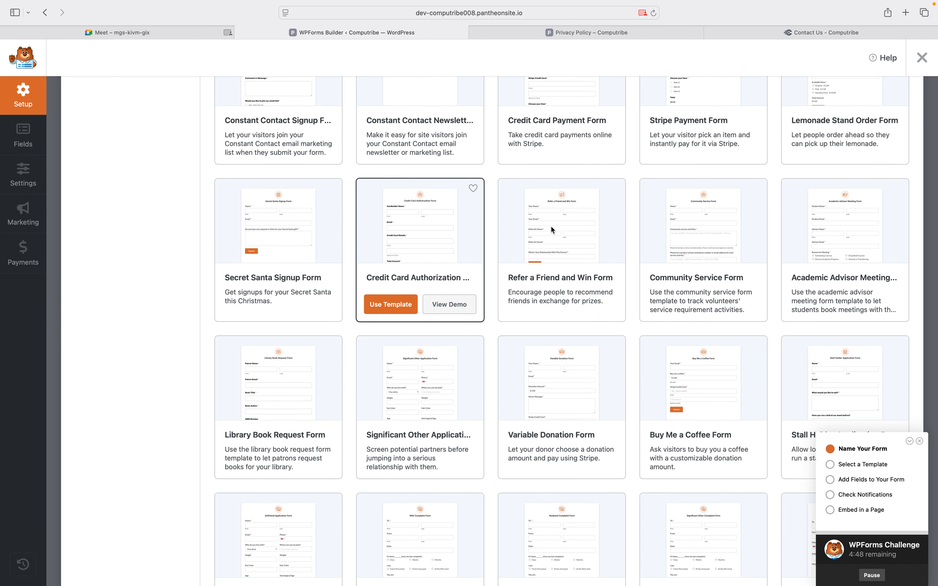
scroll(551, 226, "up", 3)
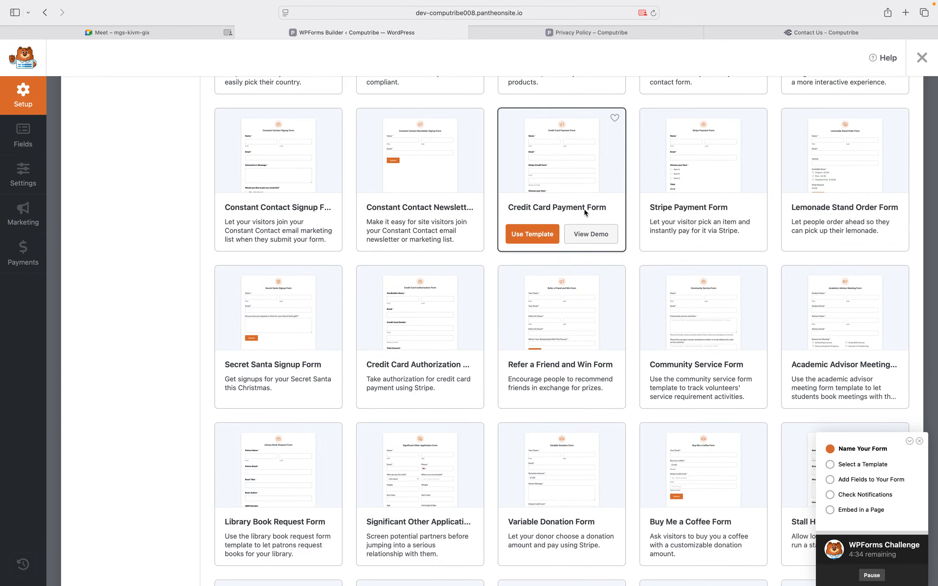
Pick the Simple Contact Form template for the new form
scroll(583, 210, "down", 15)
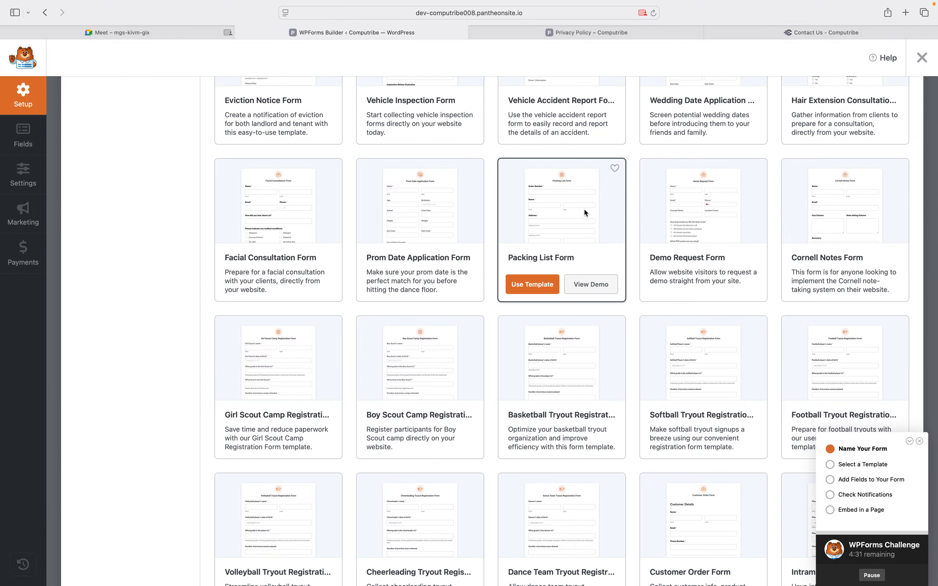
mouse_move(715, 103)
scroll(373, 362, "down", 5)
scroll(373, 362, "up", 15)
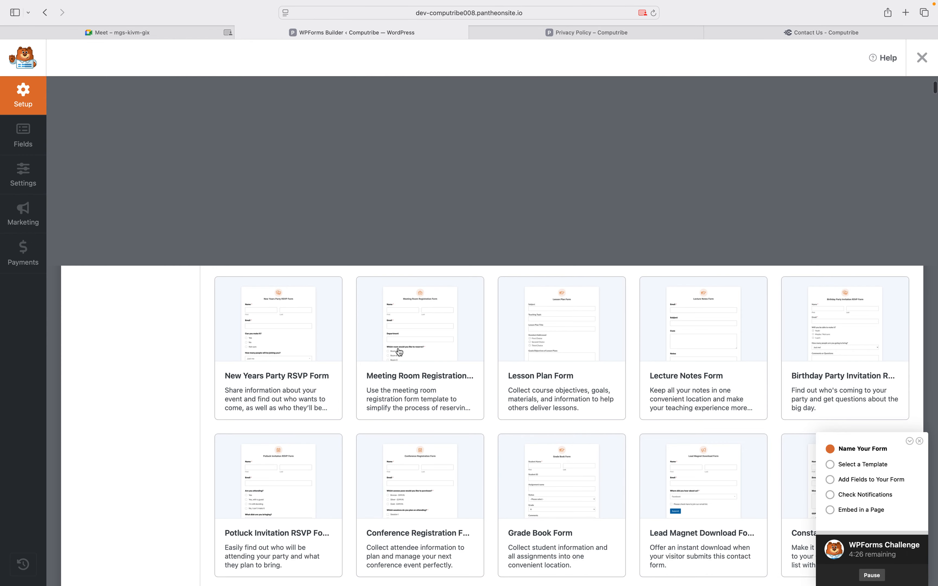
mouse_move(446, 288)
scroll(488, 307, "up", 8)
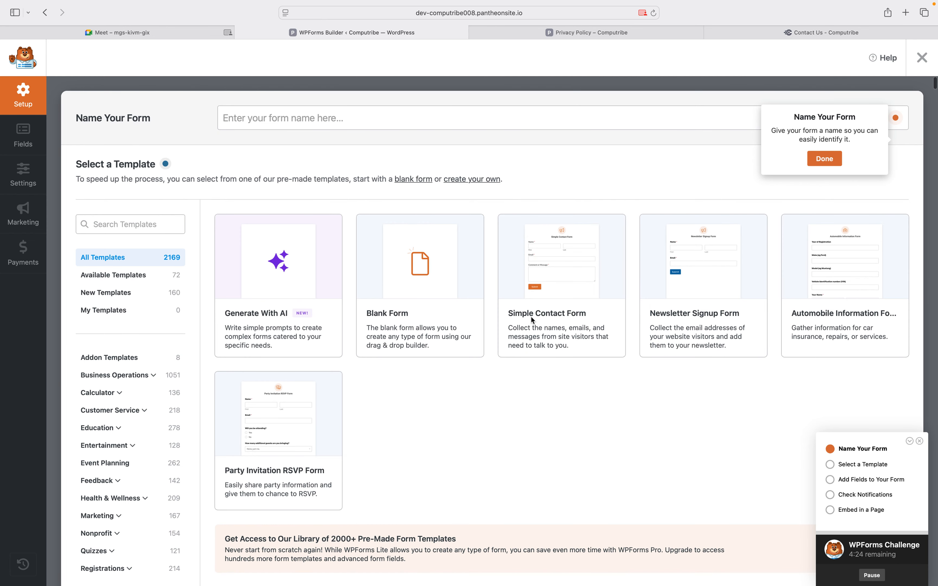
mouse_move(533, 337)
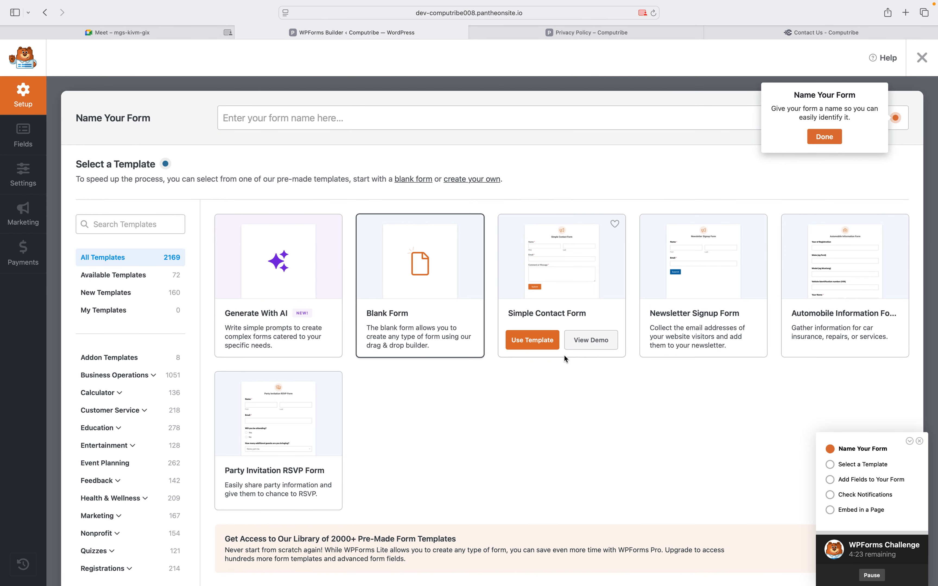
left_click(535, 344)
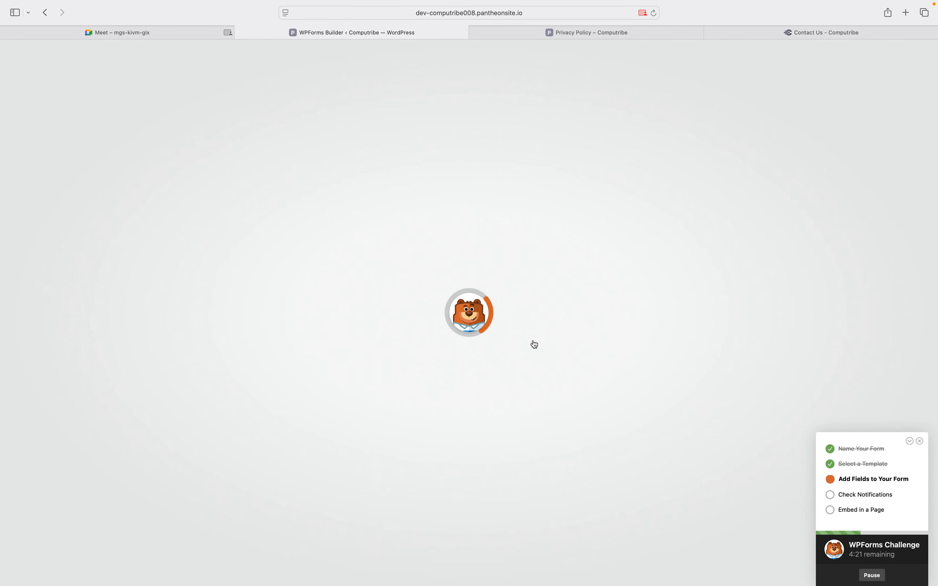
Once the builder loads, close the Privacy Policy tab and switch to the live Contact Us – Computribe page
key("ctrl+Left")
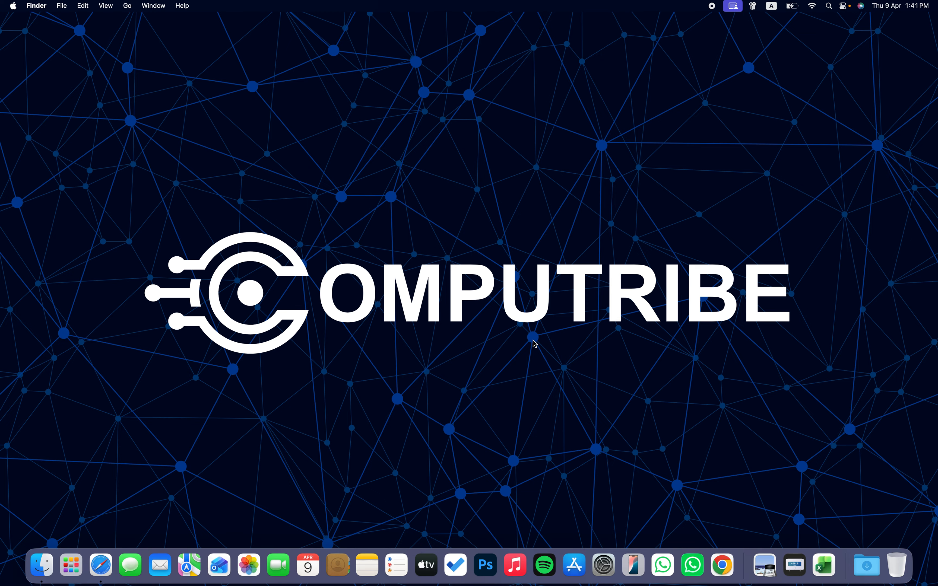
key("ctrl+Right")
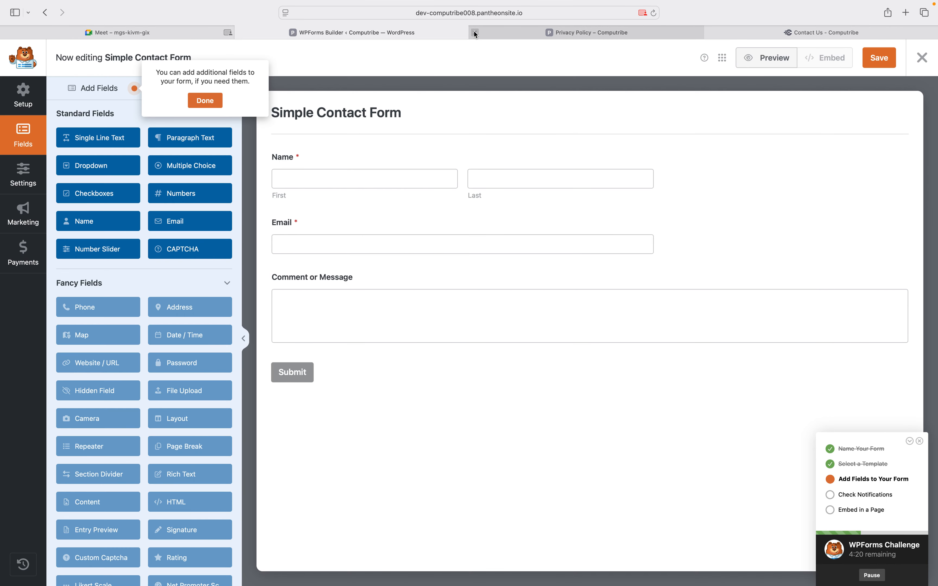
left_click(474, 33)
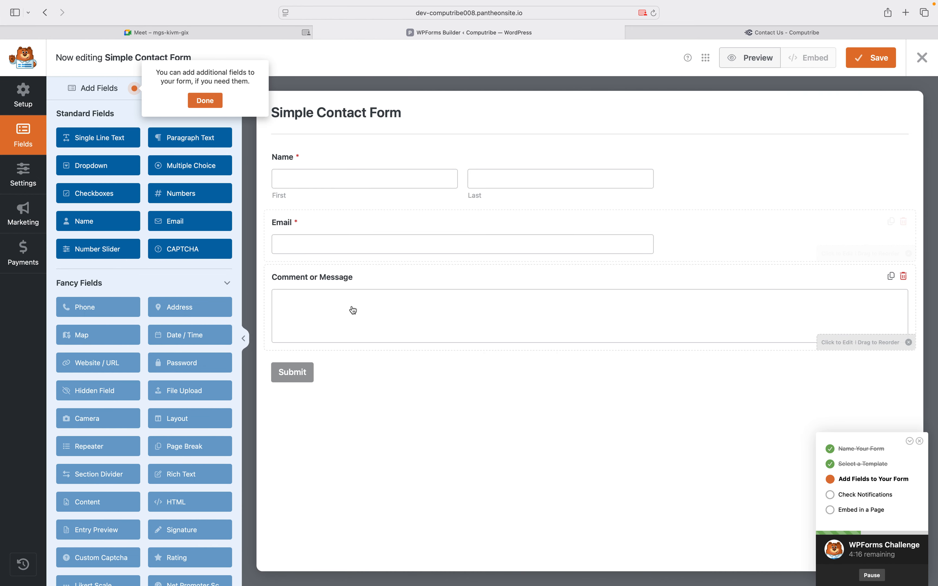
left_click(730, 34)
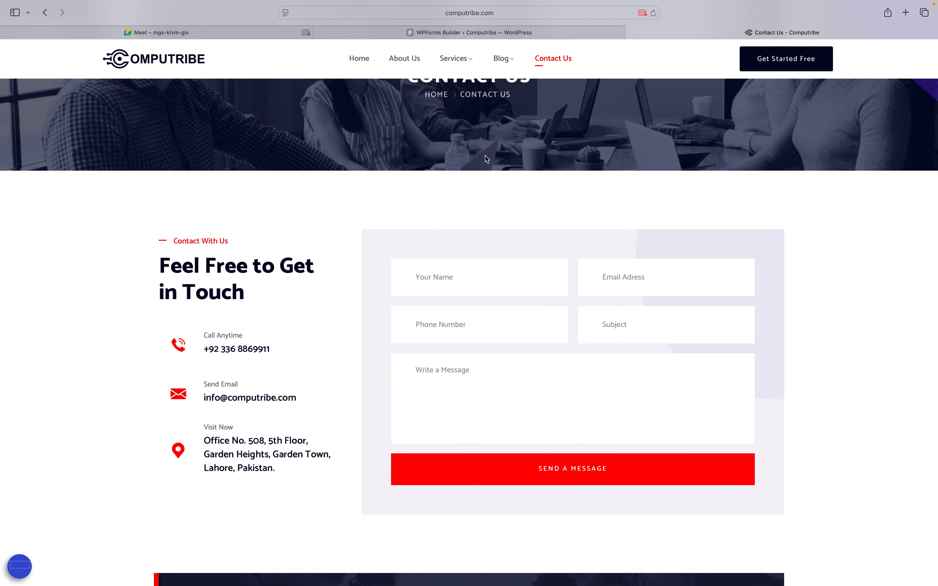
Return to the WPForms Builder tab showing the Simple Contact Form
left_click(400, 34)
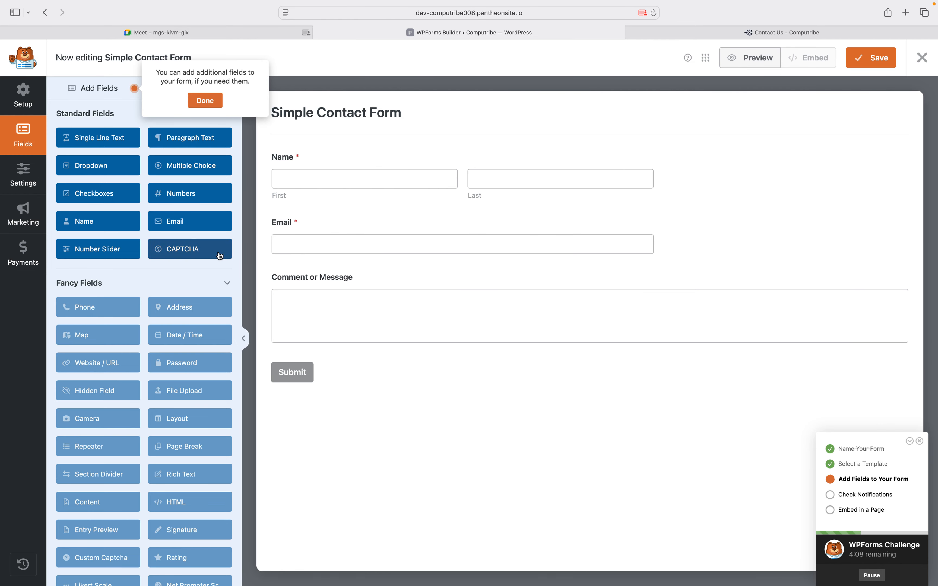
Drag a Numbers field into the form between Email and Comment or Message
left_click_drag(180, 197, 334, 281)
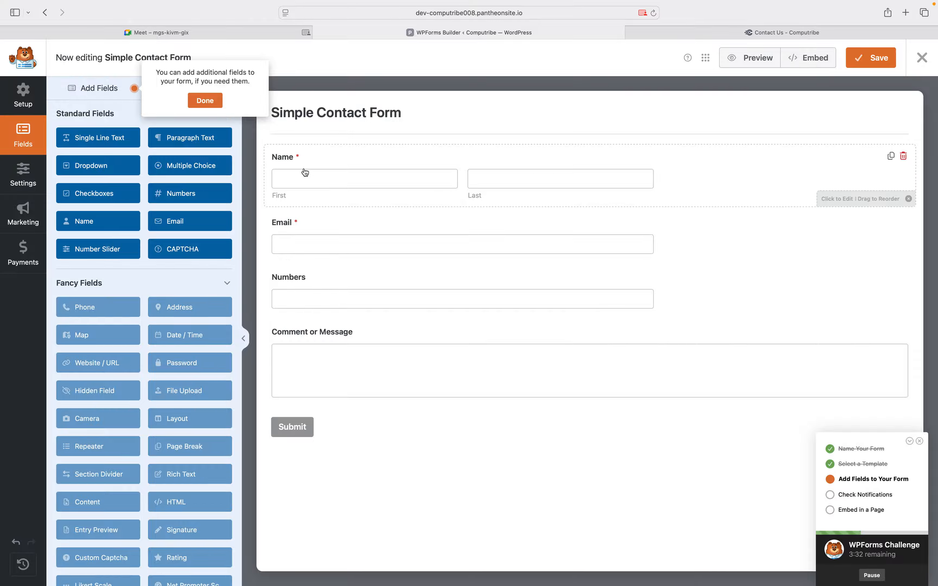
Leave the Numbers field optional and select Comment or Message to show its Field Options
left_click(328, 280)
left_click(68, 273)
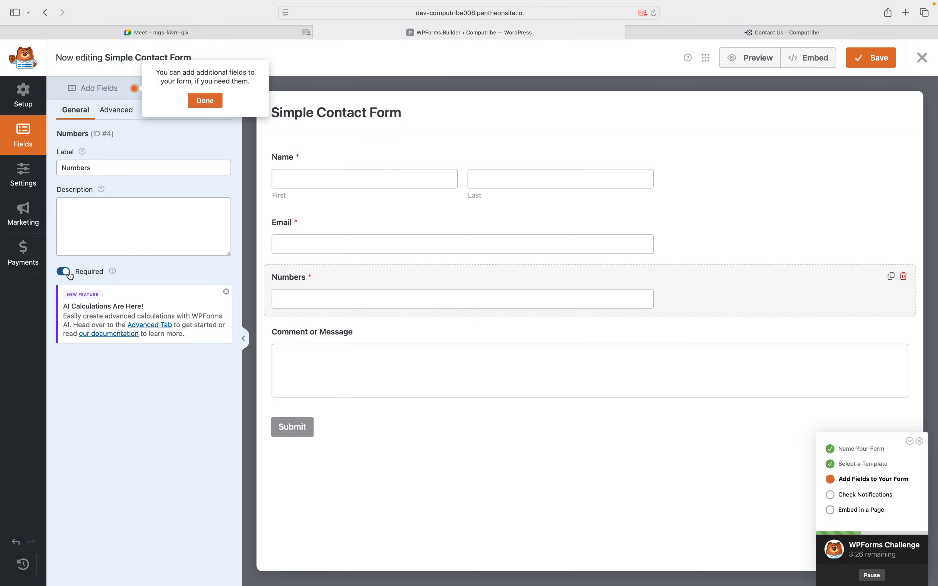
left_click(69, 274)
left_click(374, 339)
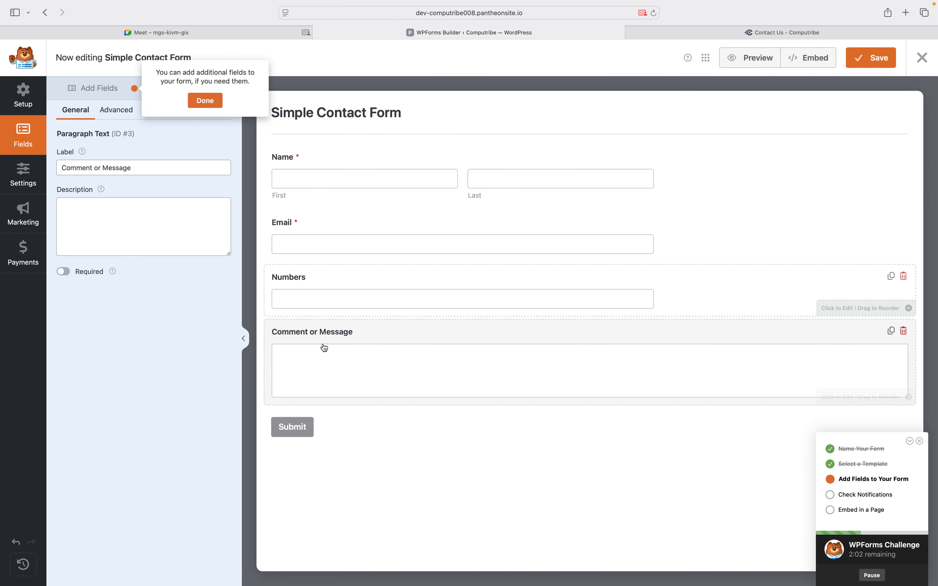
Relabel the Comment or Message field as 'Message' after dismissing the add-fields tip
left_click(205, 100)
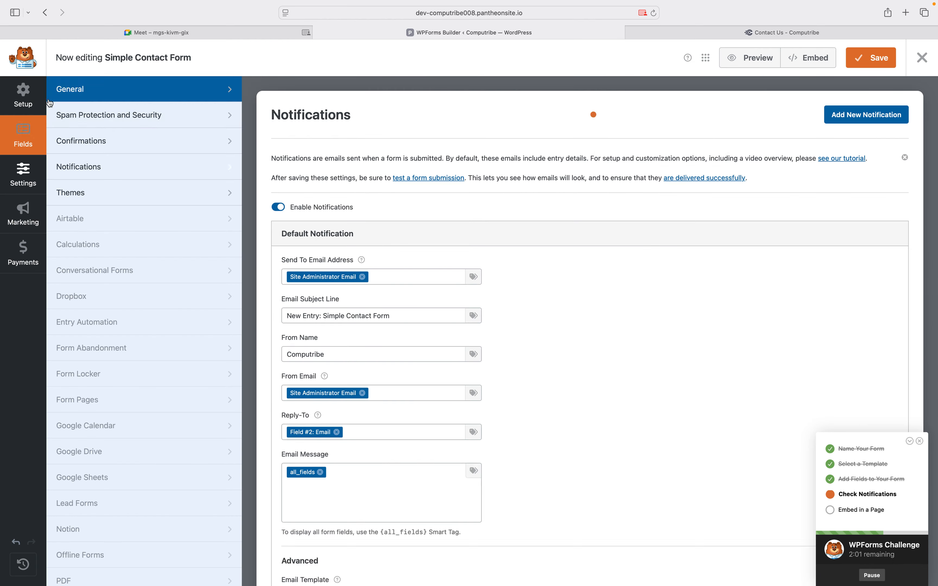
left_click(24, 141)
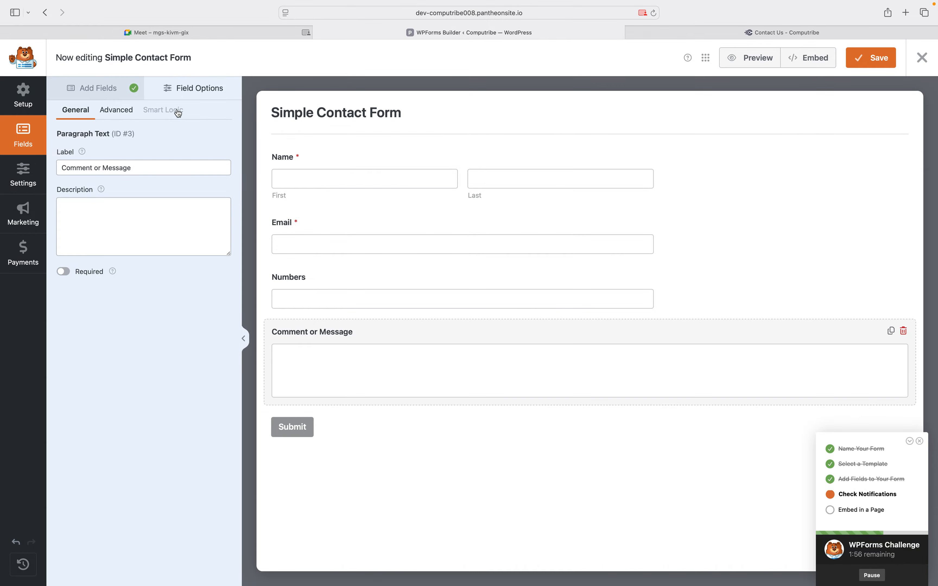
left_click(98, 87)
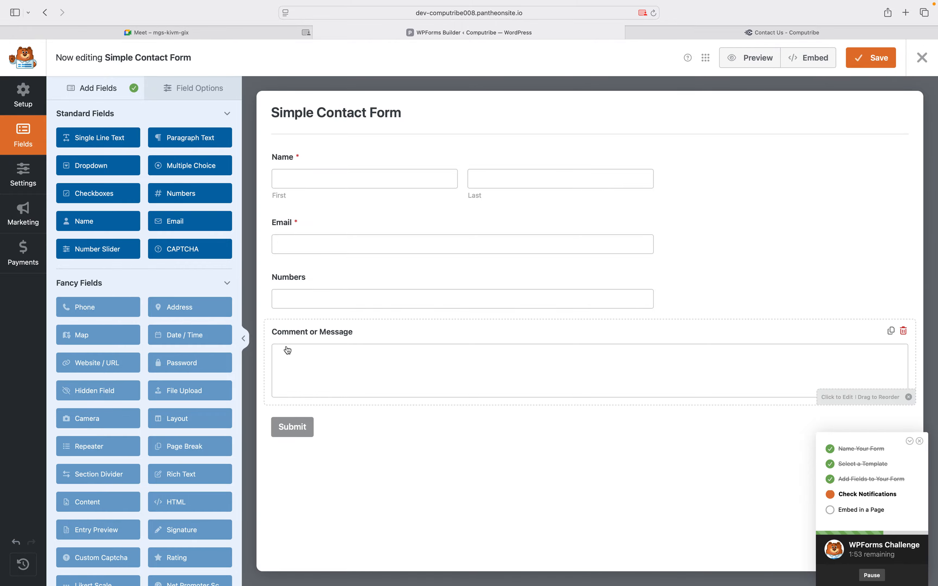
left_click(299, 339)
left_click(104, 169)
key("BackSpace")
key("BackSpace")
key("BackSpace")
key("BackSpace")
key("BackSpace")
key("BackSpace")
key("BackSpace")
key("BackSpace")
key("BackSpace")
key("BackSpace")
key("BackSpace")
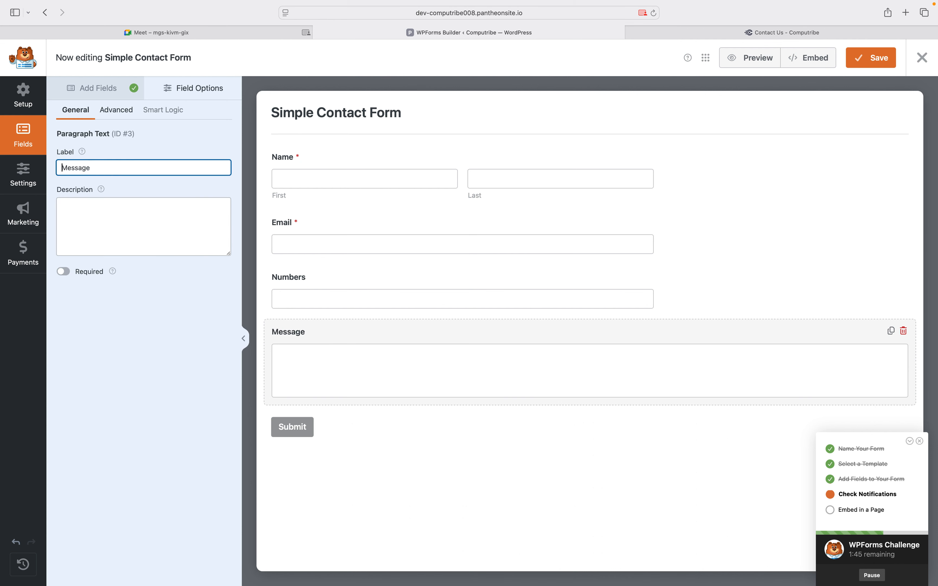
left_click(110, 93)
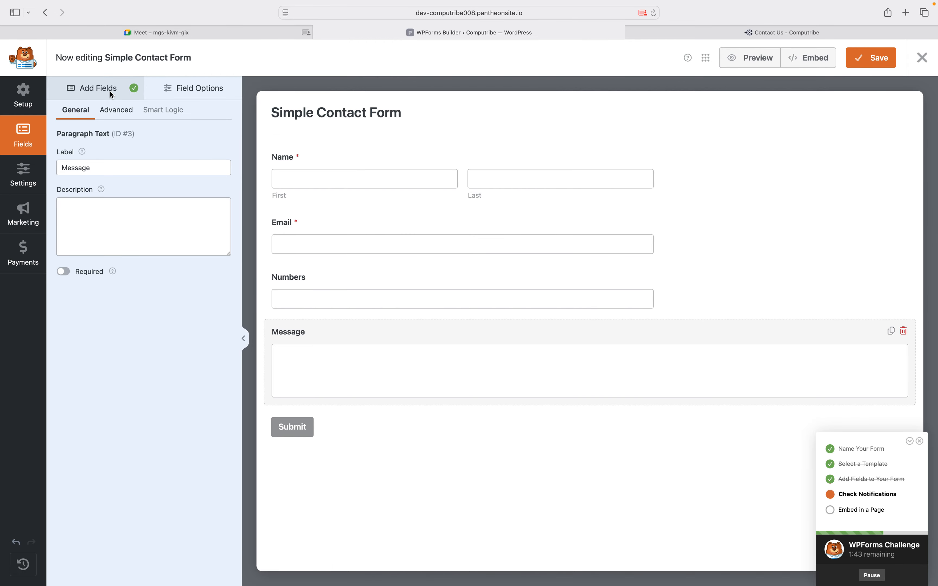
Drag a Checkboxes field below Email, then delete it and confirm with OK
left_click(110, 90)
left_click_drag(98, 193, 345, 270)
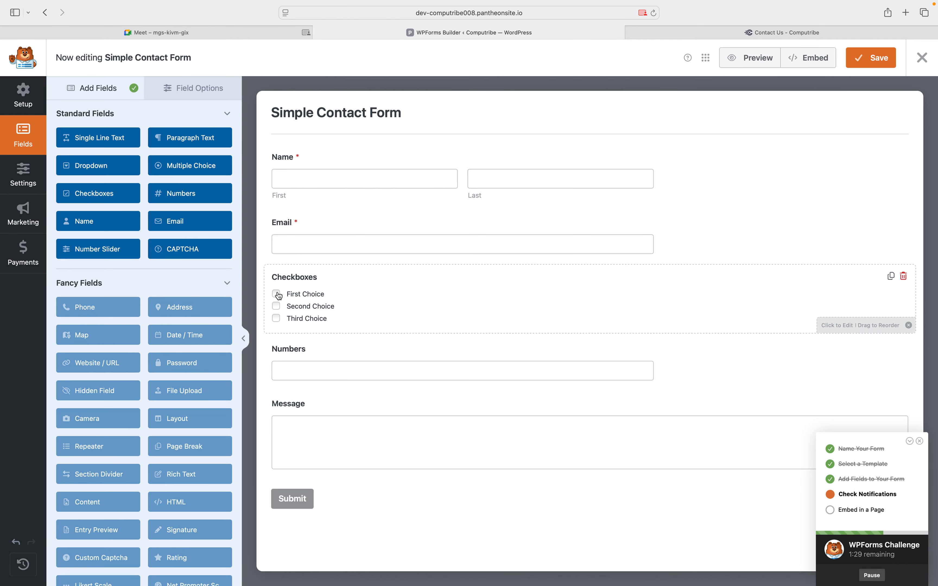
left_click(905, 280)
left_click(457, 344)
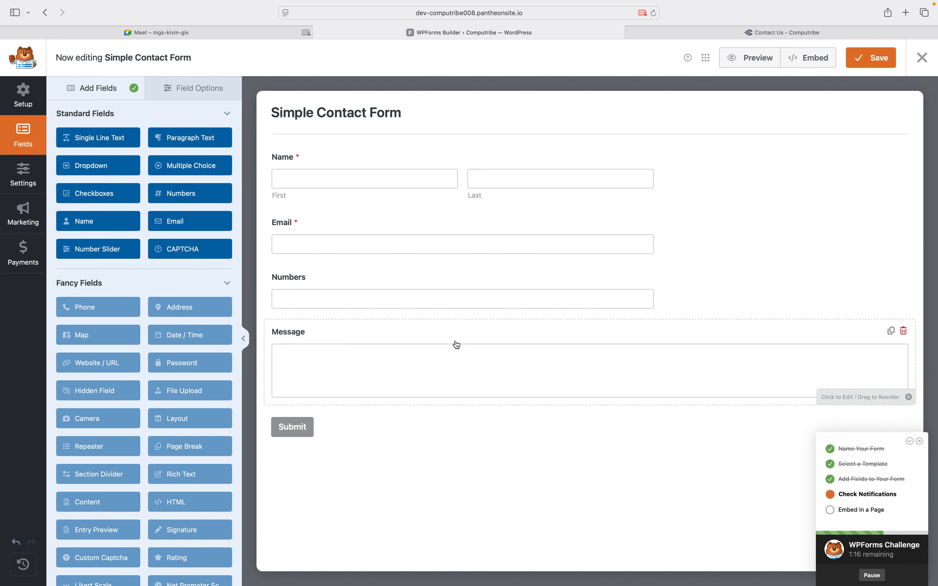
Leave Enable Email Confirmation off on the Email field and save the Simple Contact Form
left_click(366, 223)
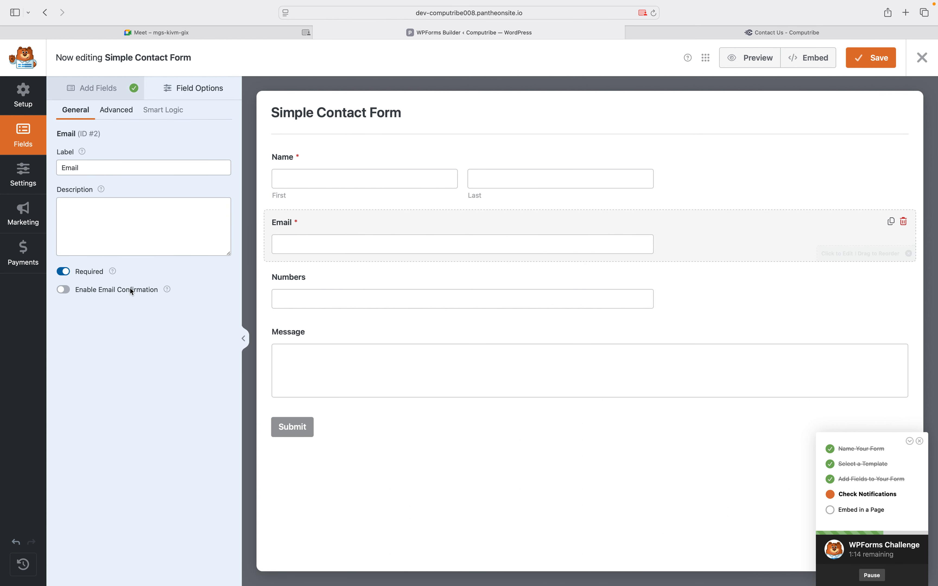
left_click(63, 290)
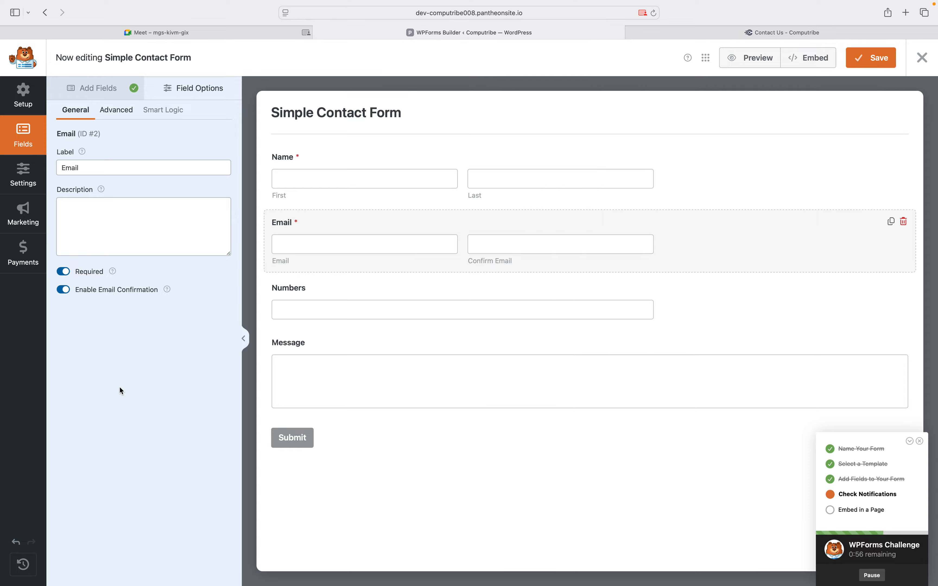
left_click(65, 291)
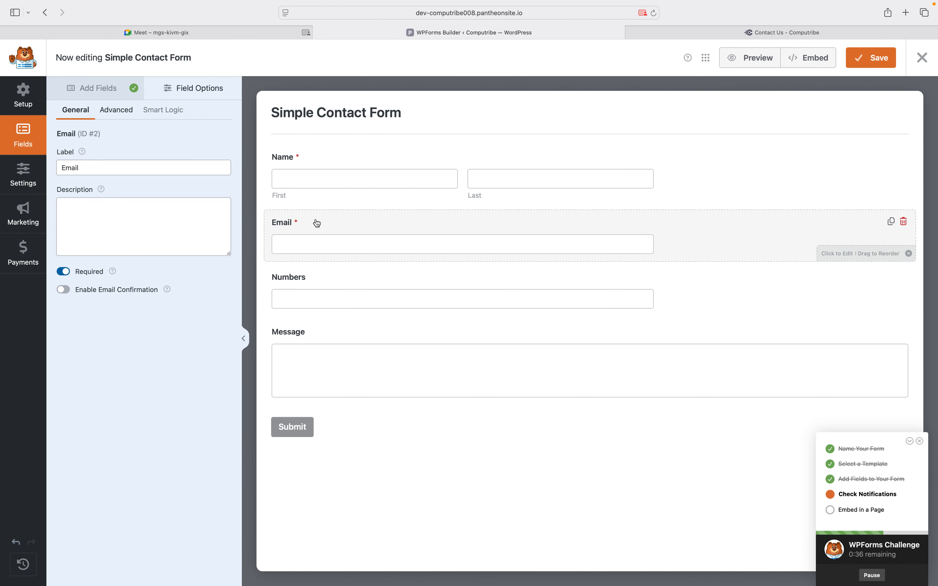
left_click(63, 289)
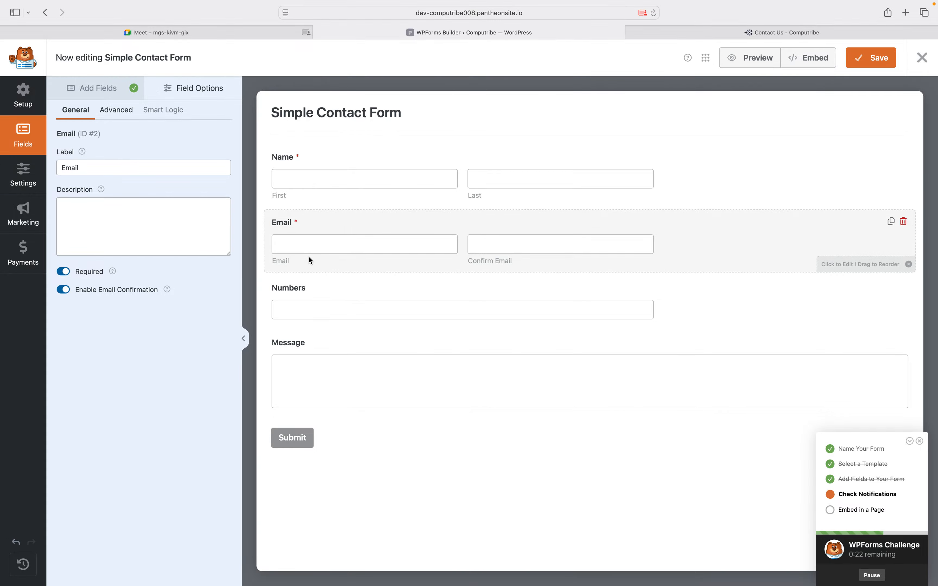
left_click(64, 292)
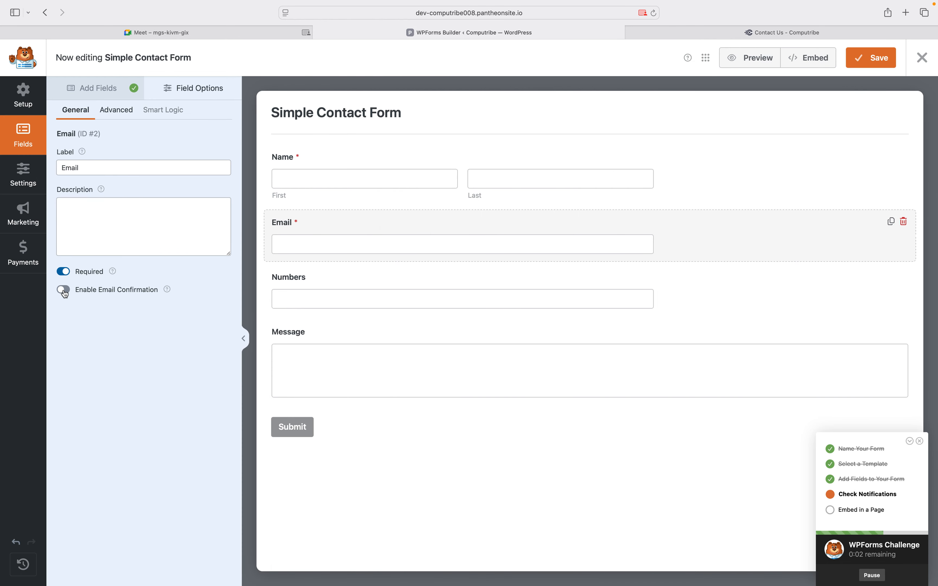
left_click(64, 291)
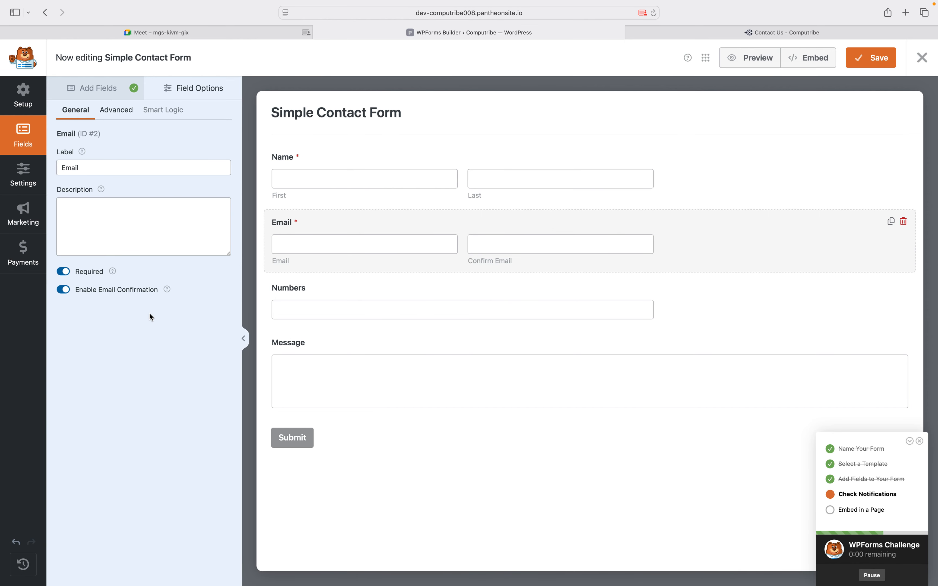
left_click(64, 290)
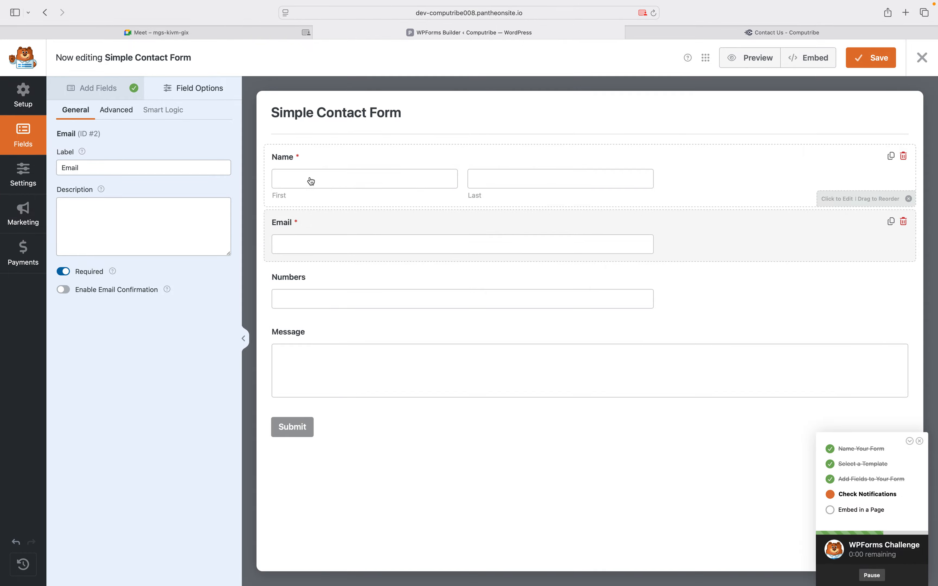
left_click(875, 63)
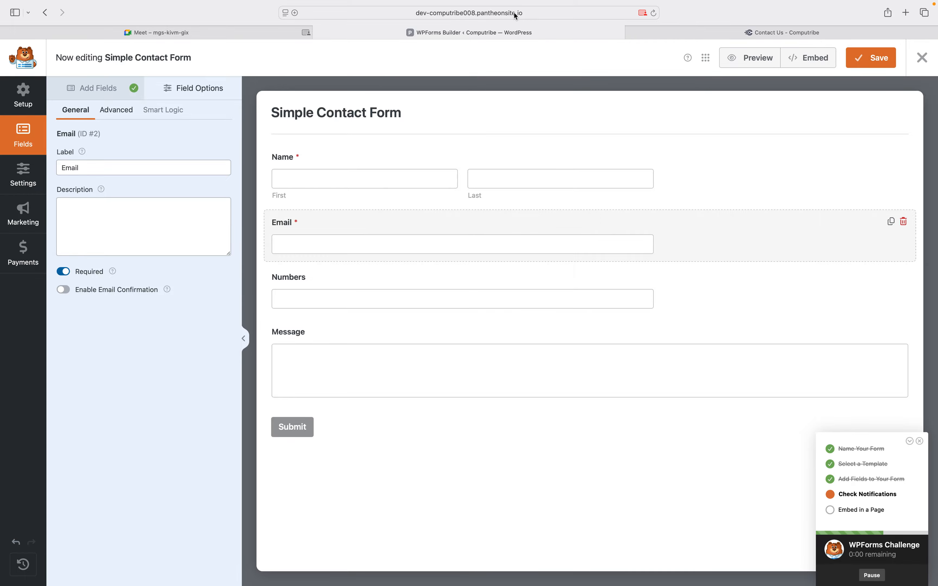
Trim the browser address to end at /wp-admin to load the WordPress dashboard
left_click(522, 12)
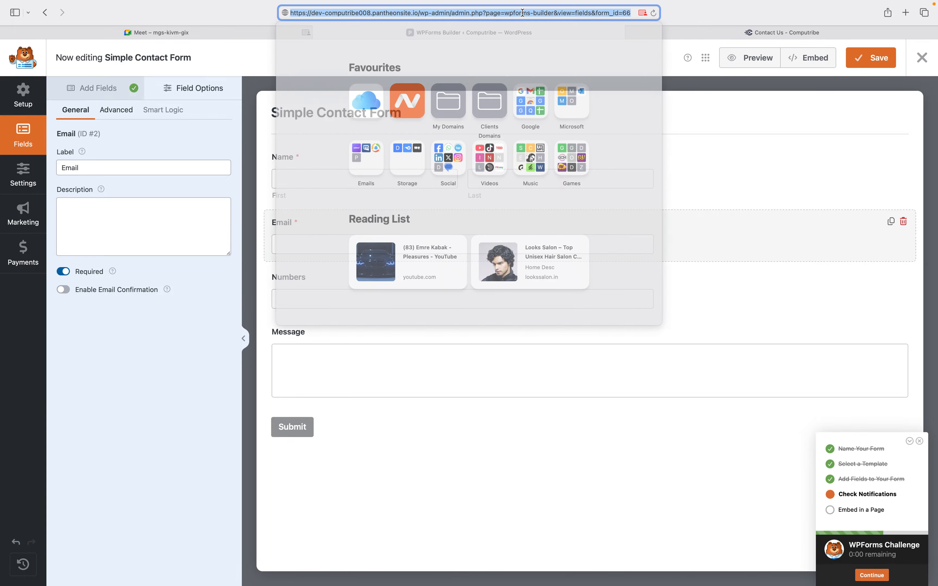
left_click(451, 15)
key("shift+super+Right")
key("BackSpace")
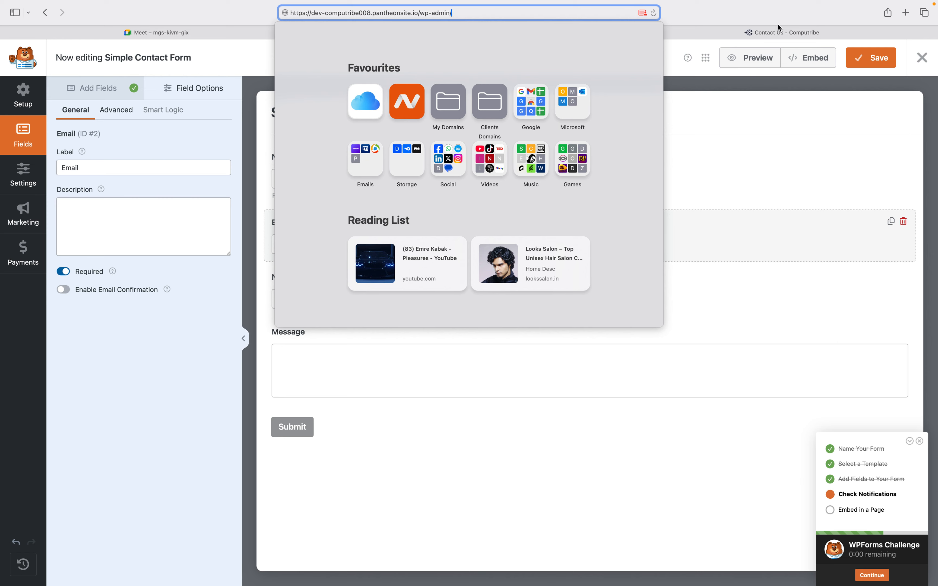
key("Return")
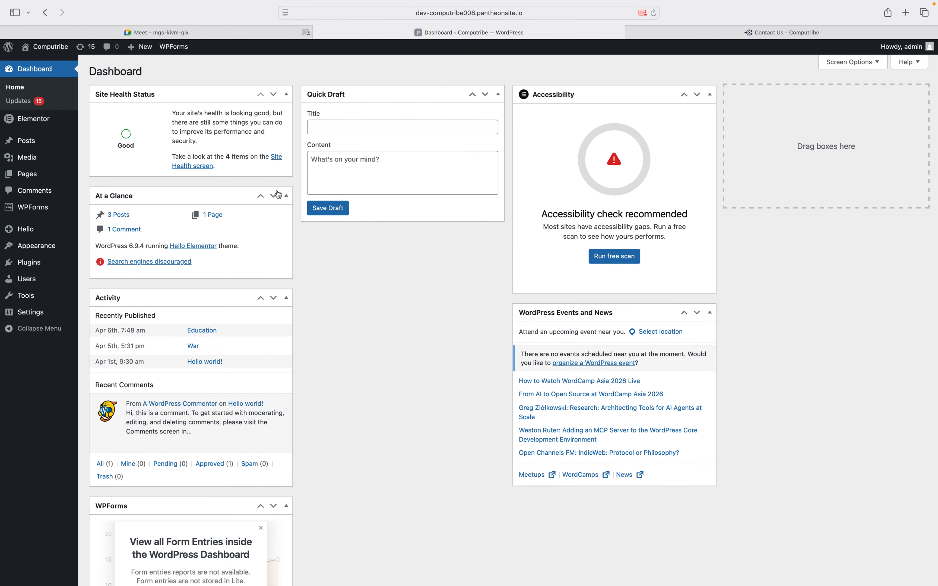
Trash the New Years Party RSVP Form from WPForms All Forms
mouse_move(22, 209)
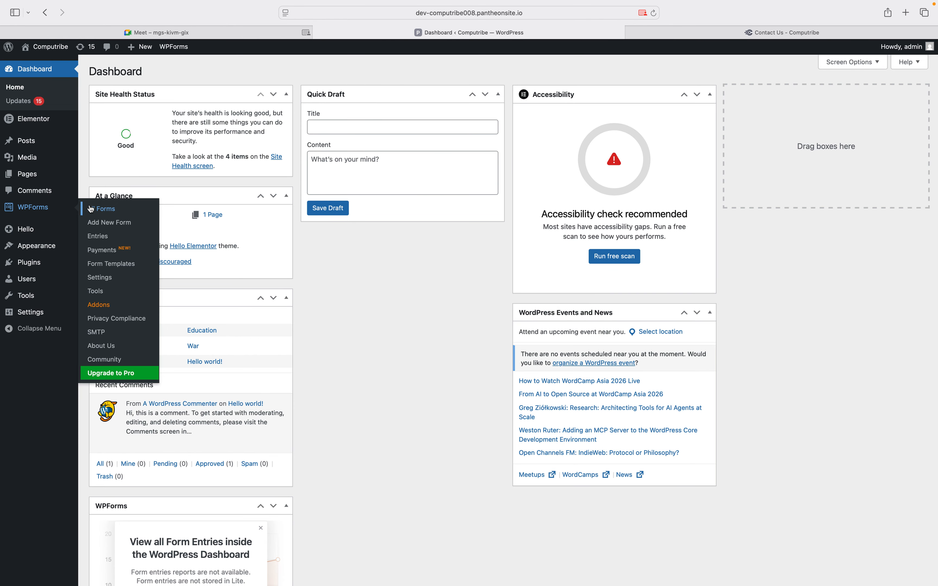
left_click(100, 209)
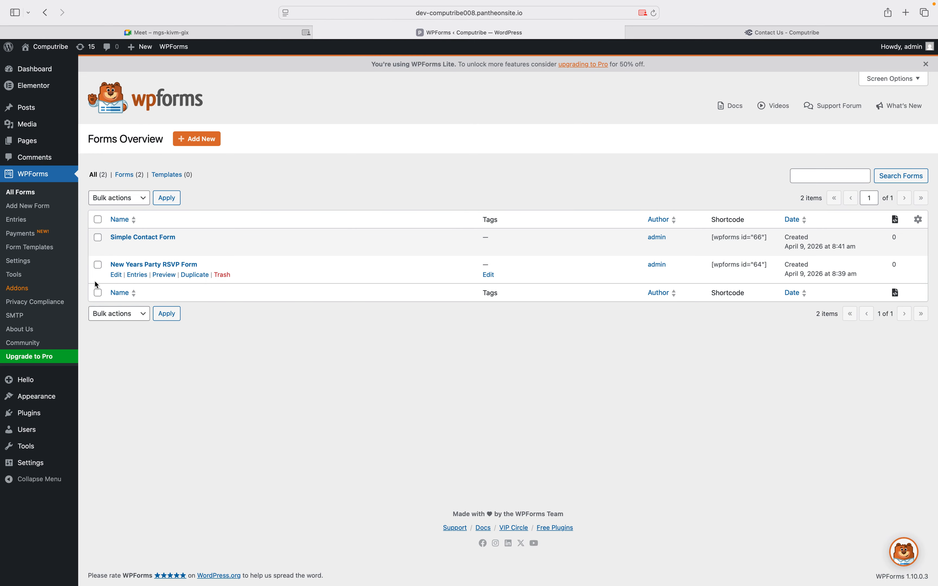
left_click(226, 276)
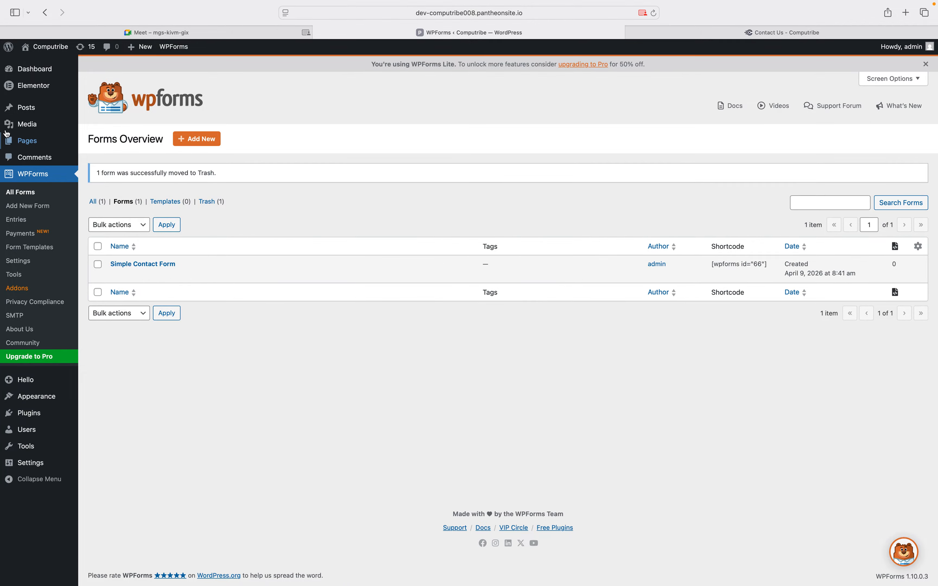
Add a new page, dismiss the WPForms feedback popup, title it 'Contact Us' and publish it
left_click(26, 141)
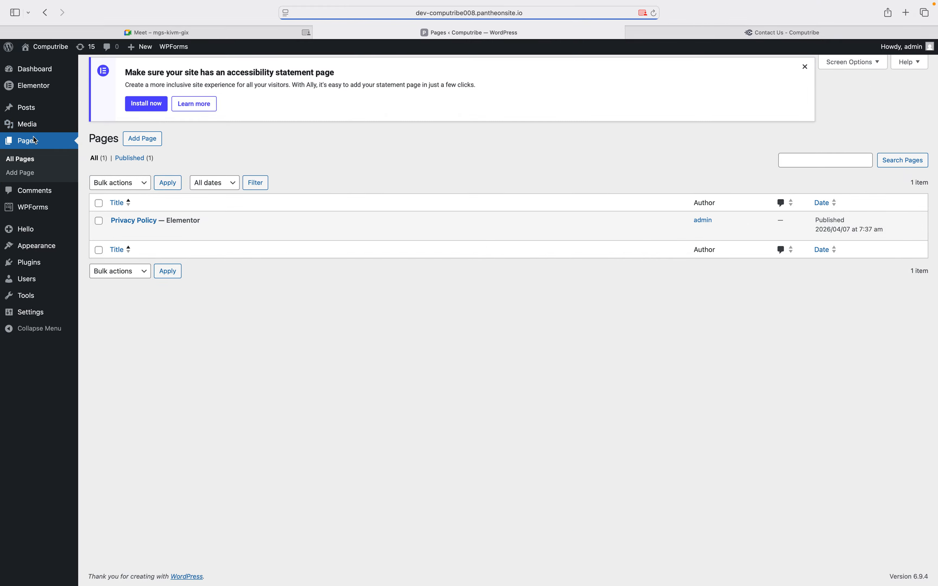
left_click(151, 75)
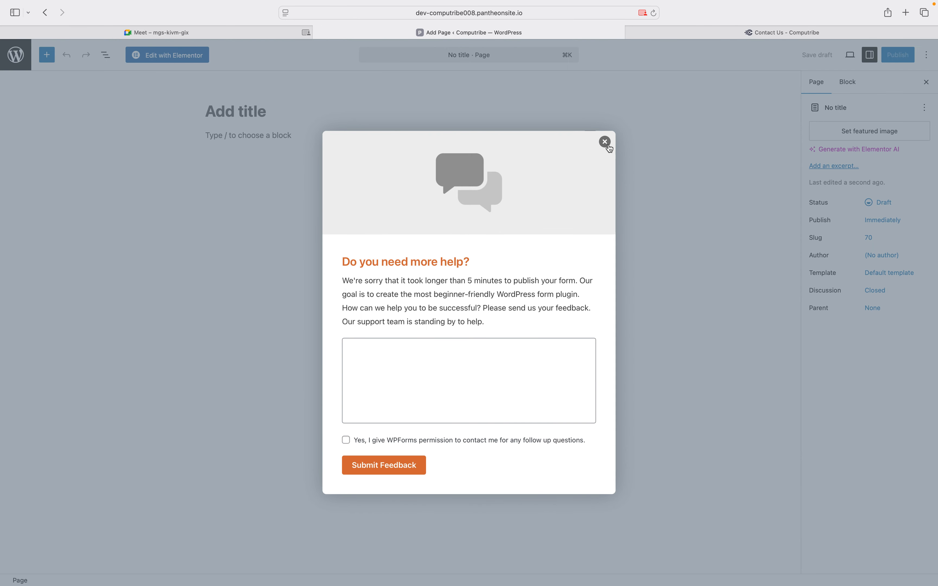
left_click(605, 142)
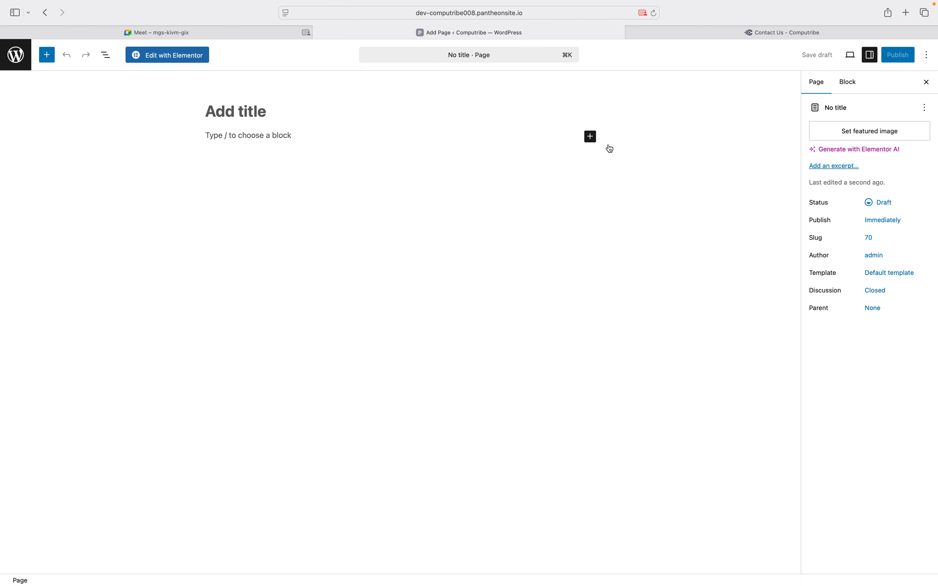
left_click(361, 114)
type("Contact ")
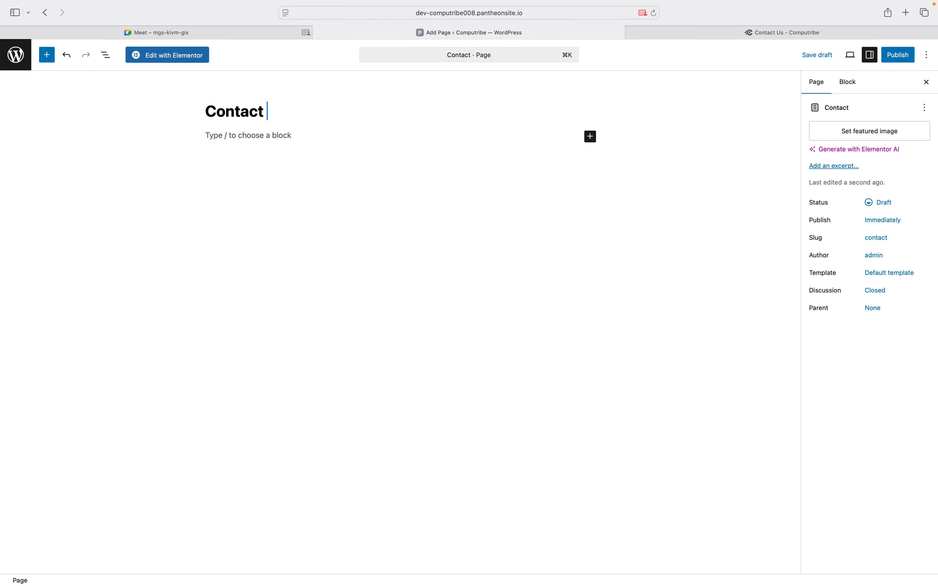
type("Us")
left_click(890, 55)
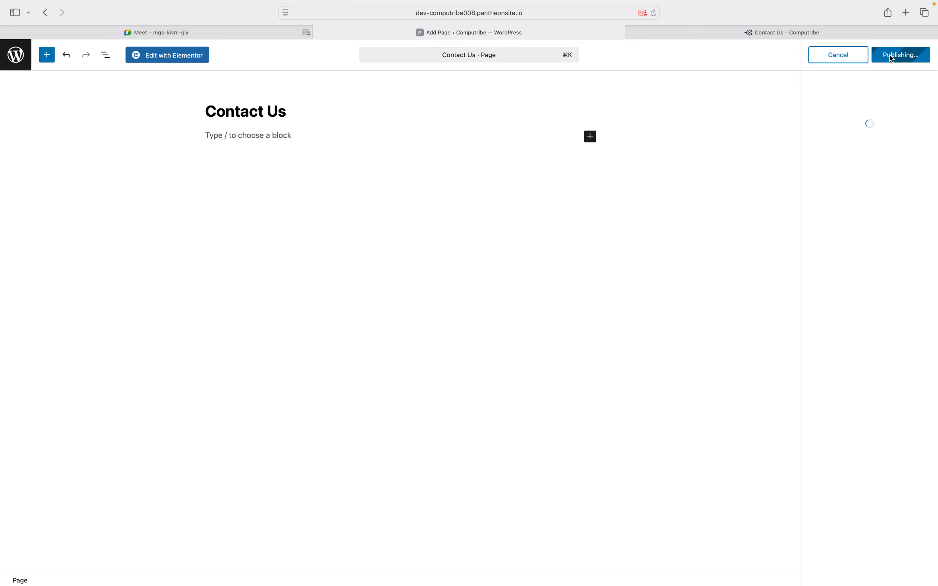
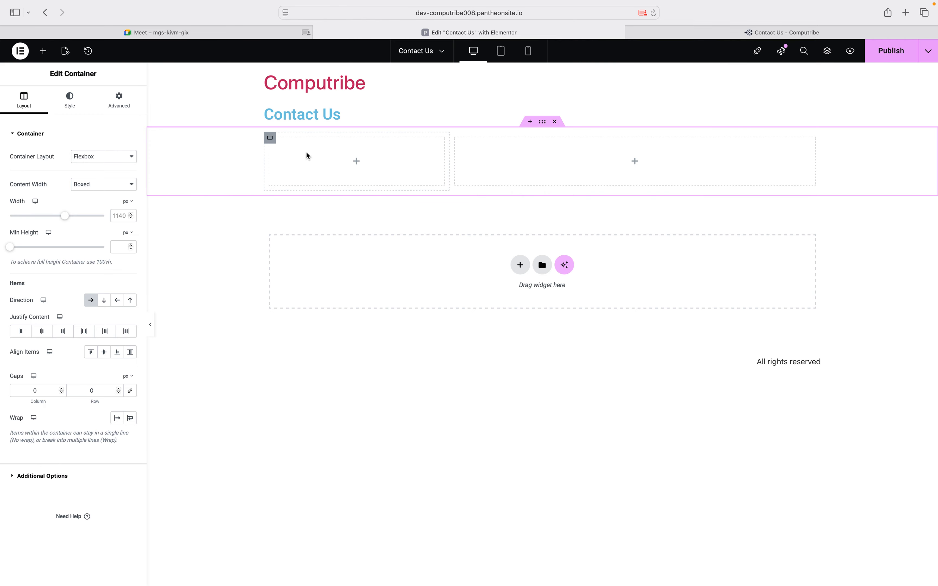
Copy the 'Contact With Us' label from the live Contact Us page
left_click(655, 33)
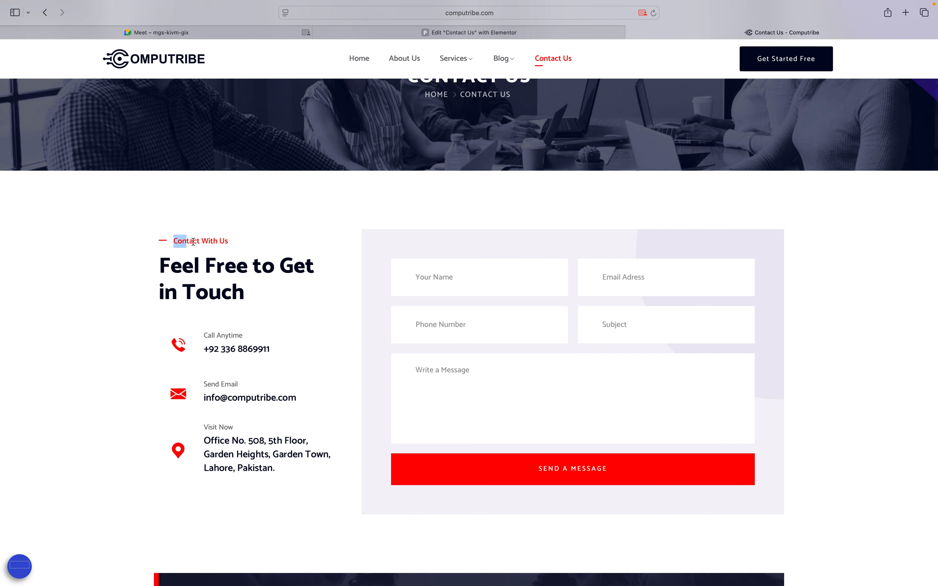
left_click_drag(193, 242, 229, 242)
key("super+c")
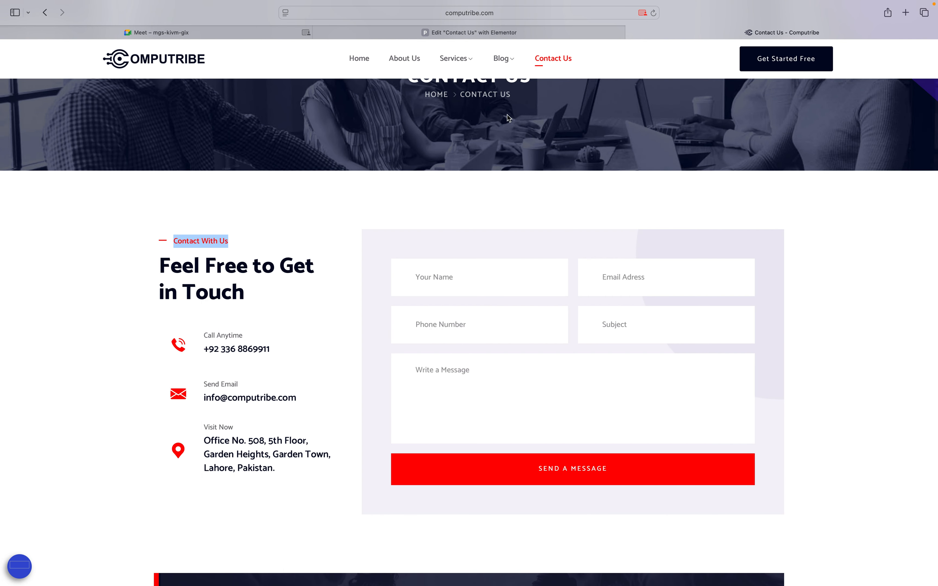
left_click(533, 27)
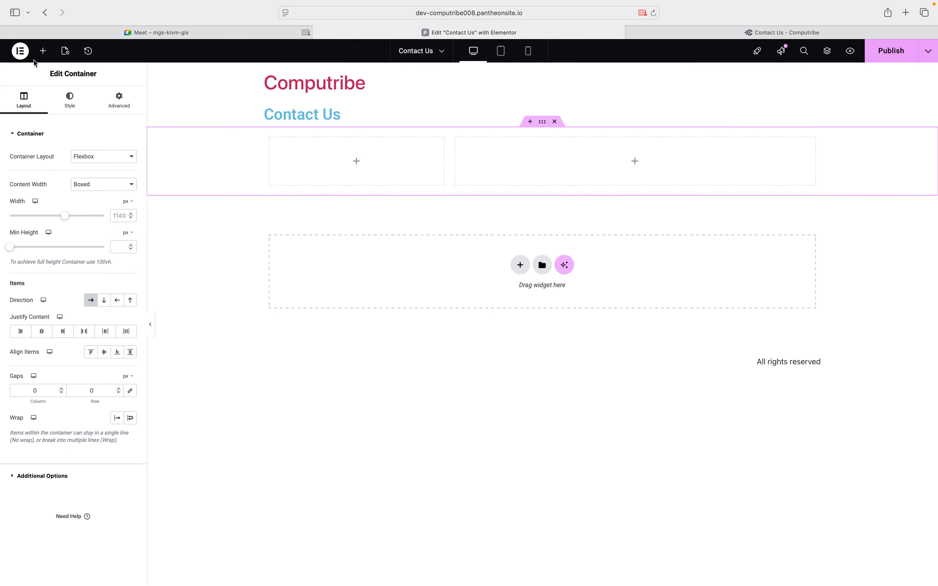
Add an H6 Heading in the left column reading '-- Contact With Us'
left_click(43, 51)
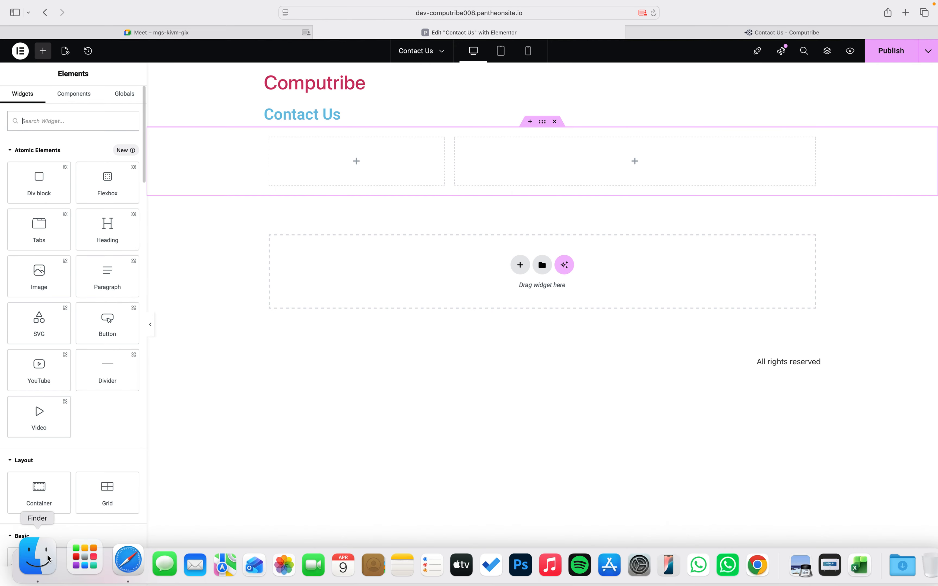
scroll(39, 504, "down", 3)
left_click_drag(39, 498, 365, 156)
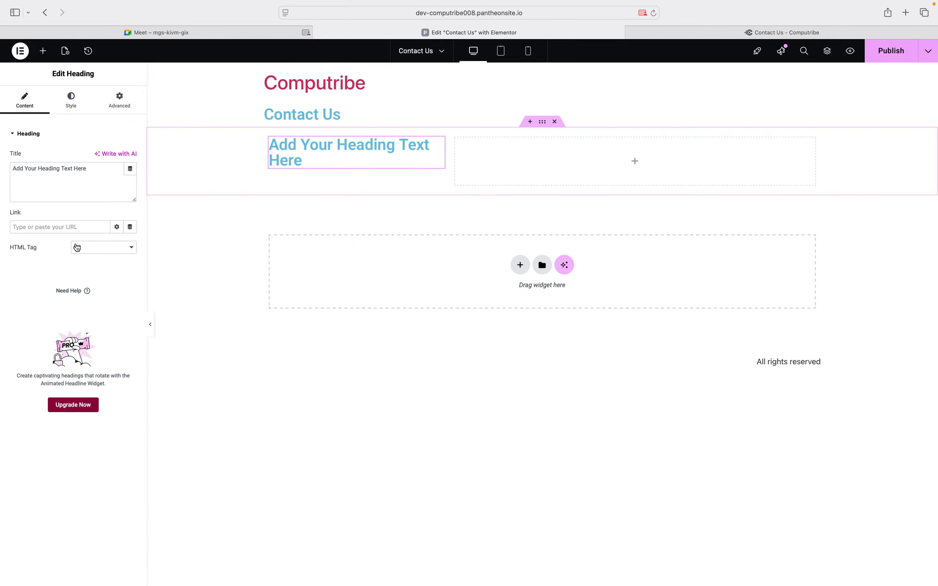
left_click(75, 245)
left_click(84, 289)
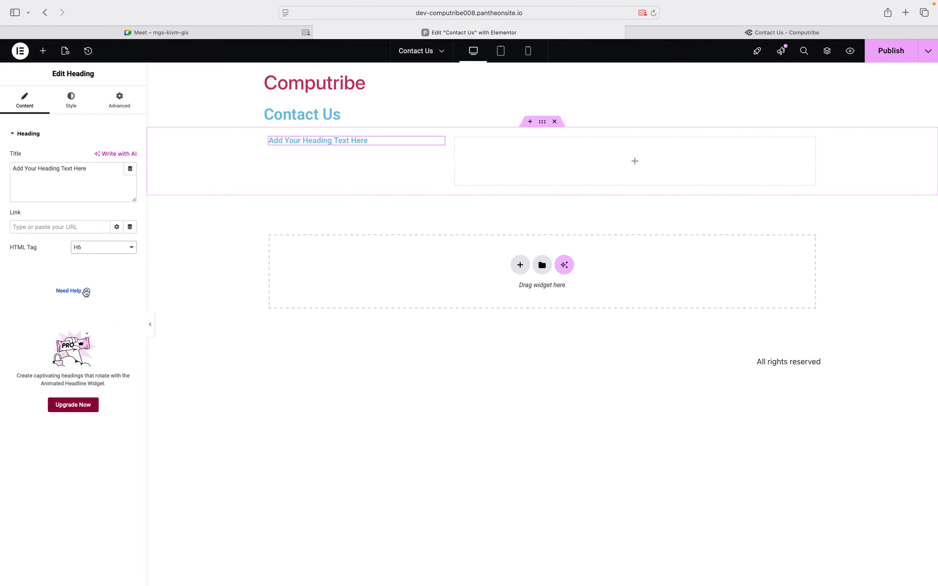
triple_click(54, 174)
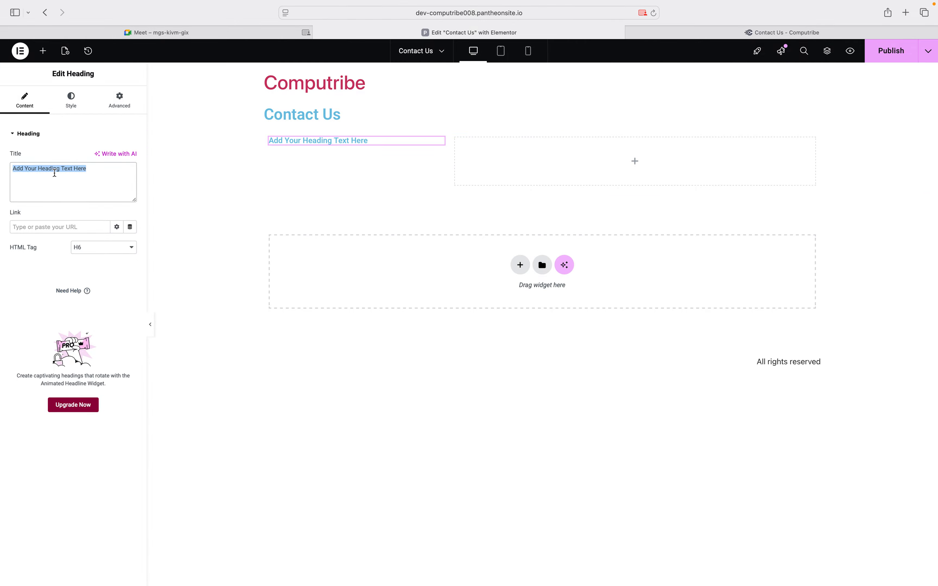
key("super+v")
left_click(14, 169)
type("--")
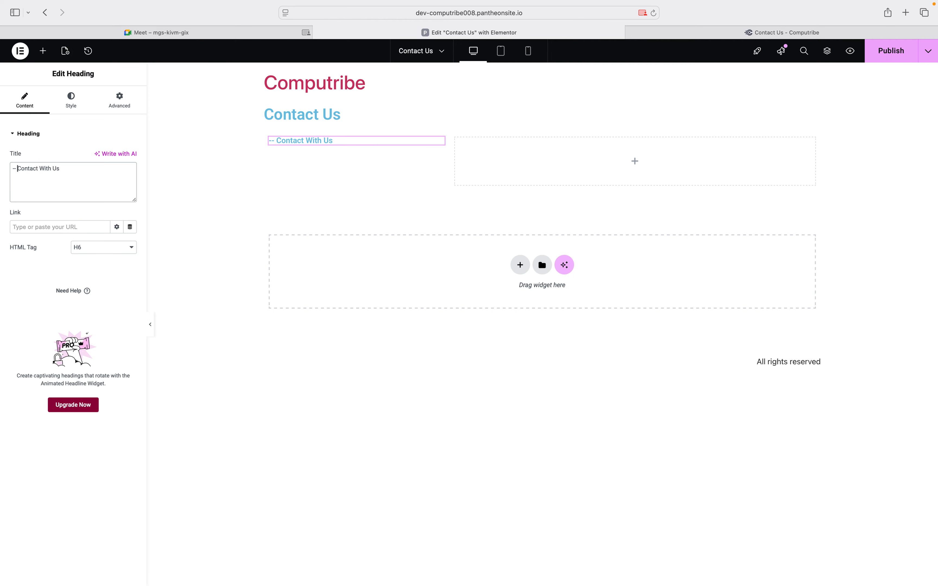
Copy the 'Feel Free to Get in Touch' heading from the live page
left_click(665, 38)
left_click_drag(163, 261, 255, 293)
key("super+c")
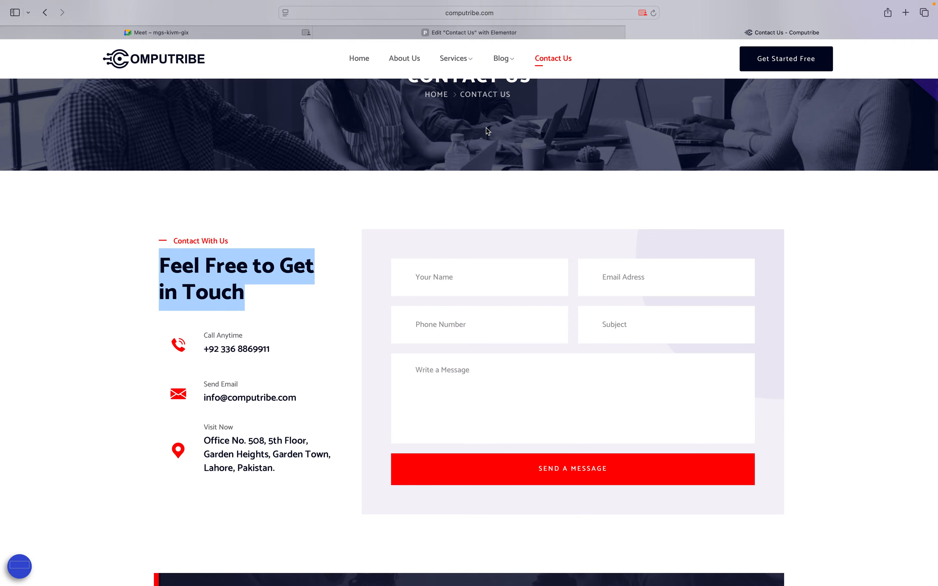
left_click(449, 34)
left_click(17, 169)
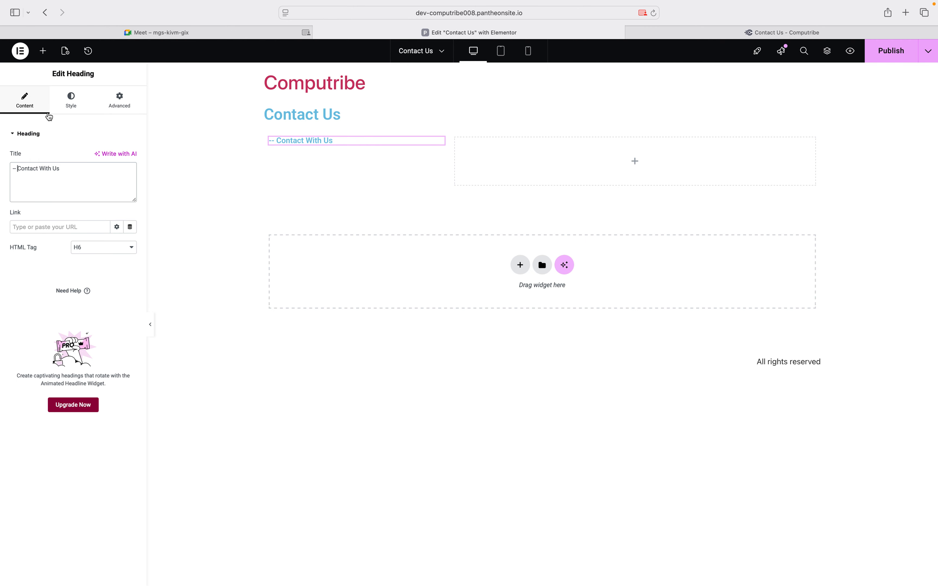
Add a Heading below the label with the pasted title 'Feel Free to Get in Touch'
left_click(44, 54)
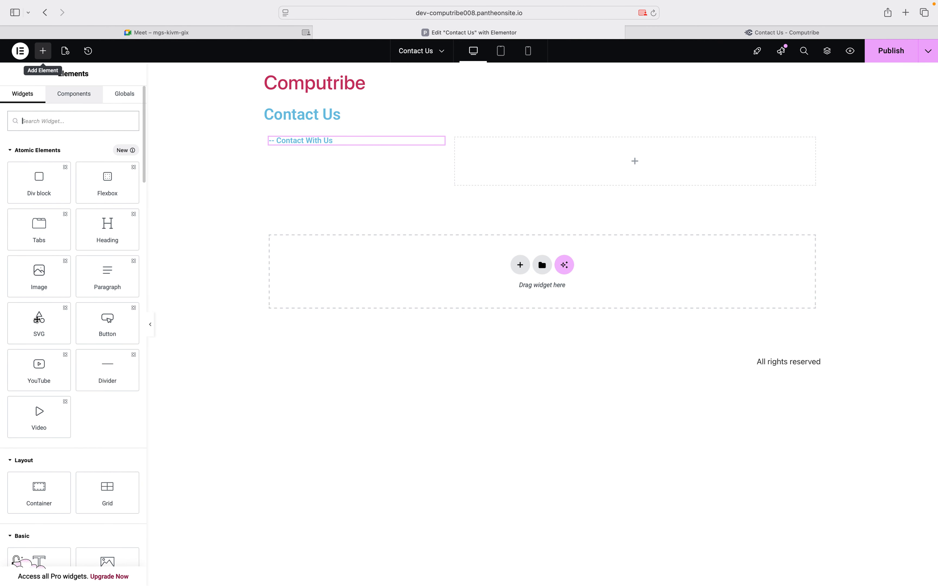
scroll(34, 335, "down", 5)
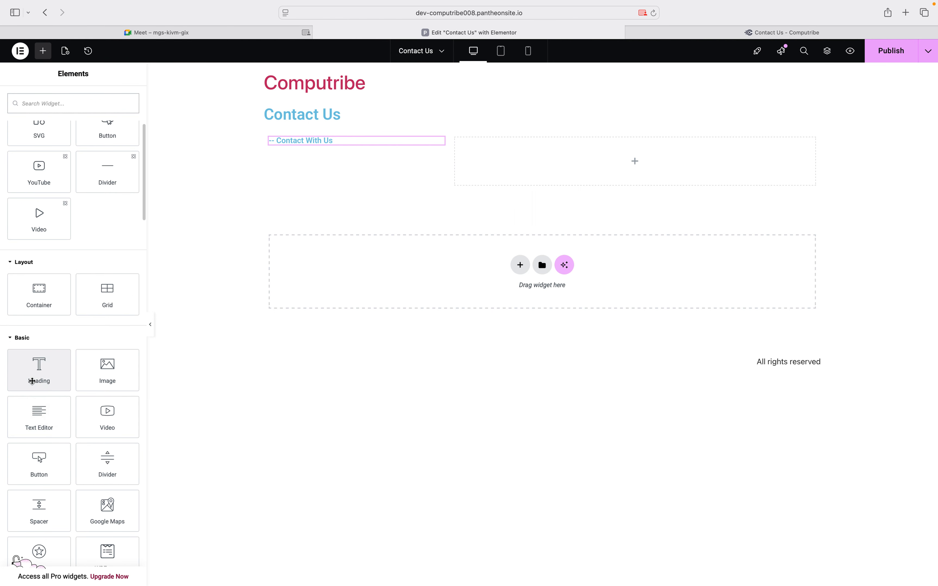
left_click_drag(33, 381, 357, 144)
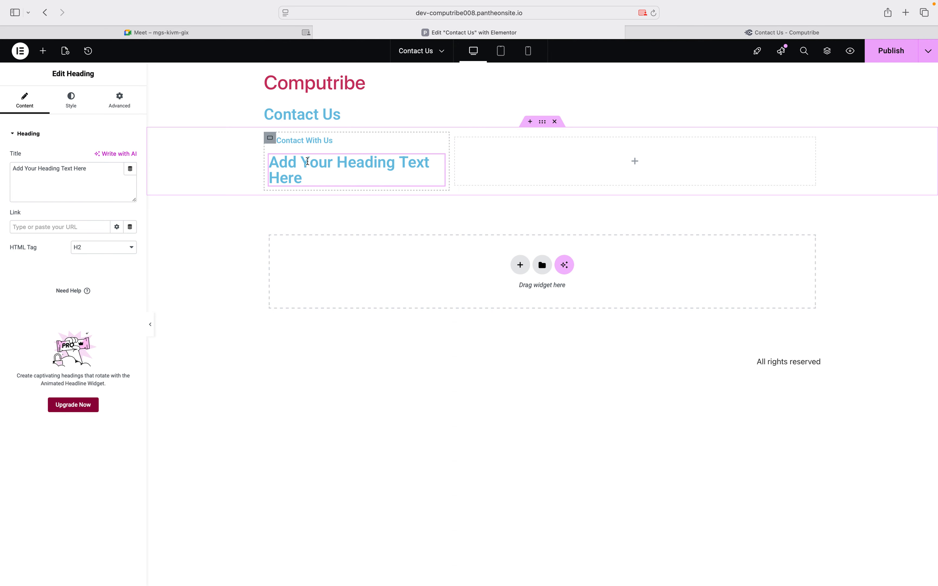
left_click(67, 176)
triple_click(67, 176)
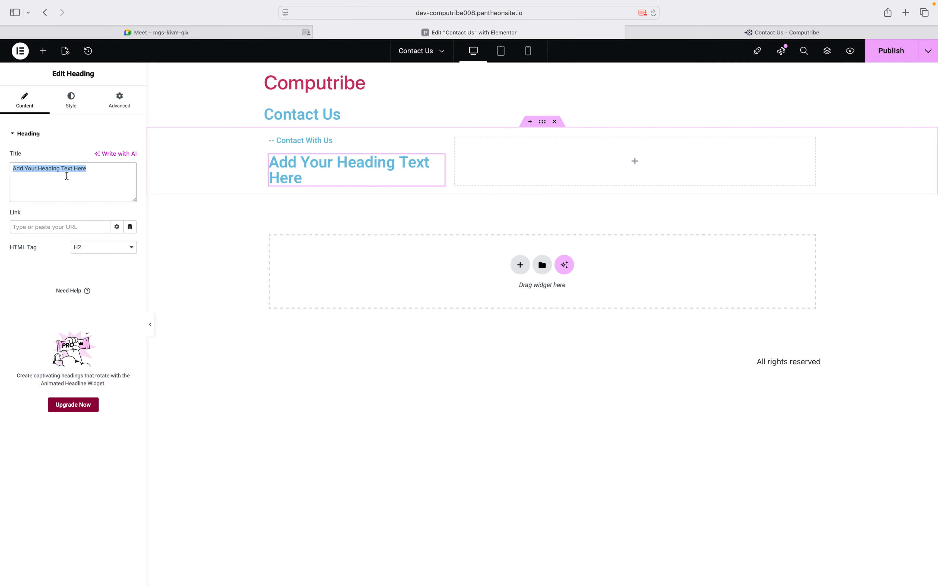
key("super+v")
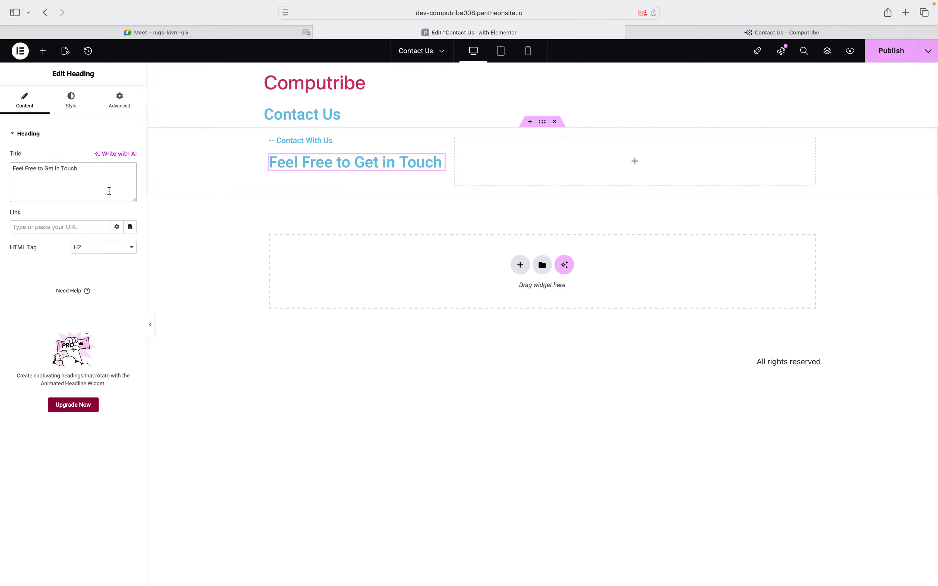
Set the new heading's typography size to 45 px
left_click(79, 111)
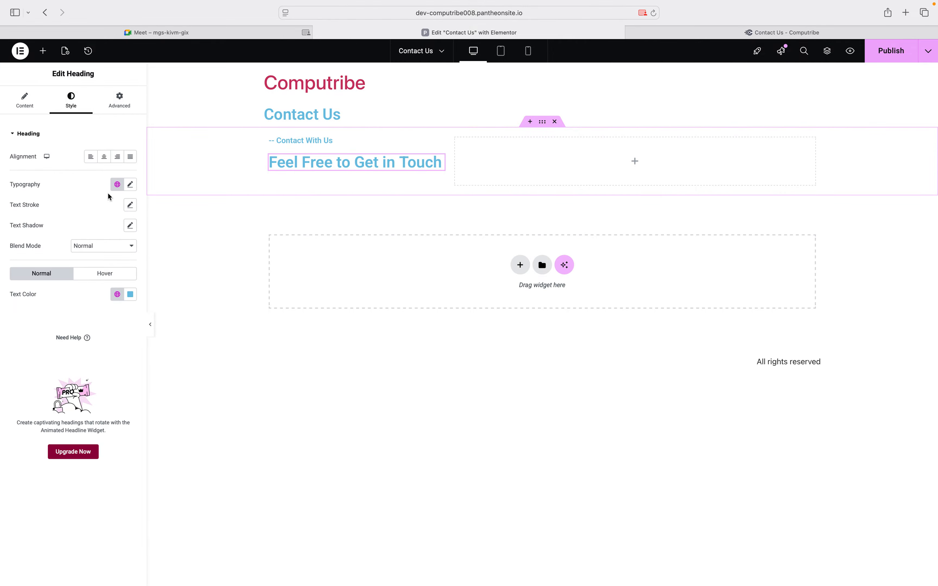
left_click(130, 186)
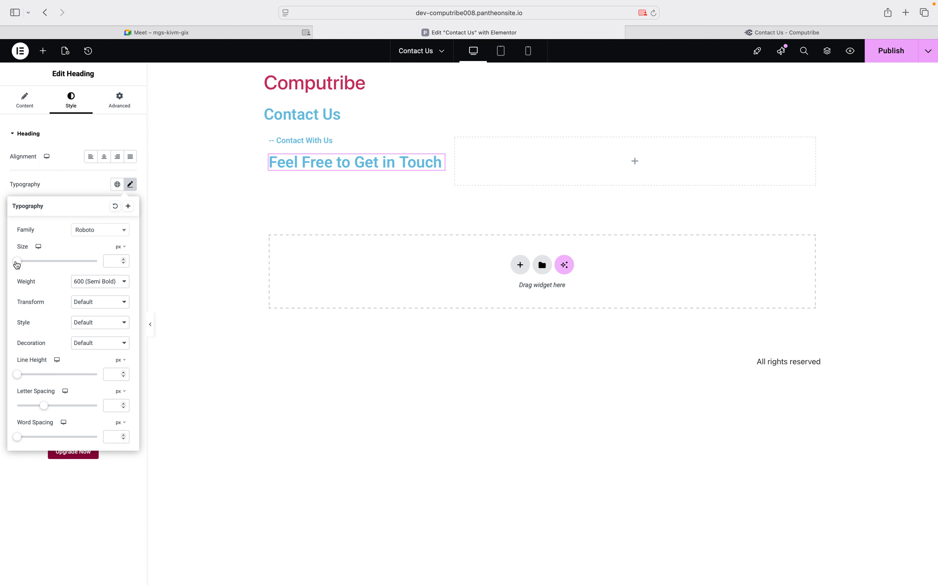
left_click_drag(17, 263, 35, 264)
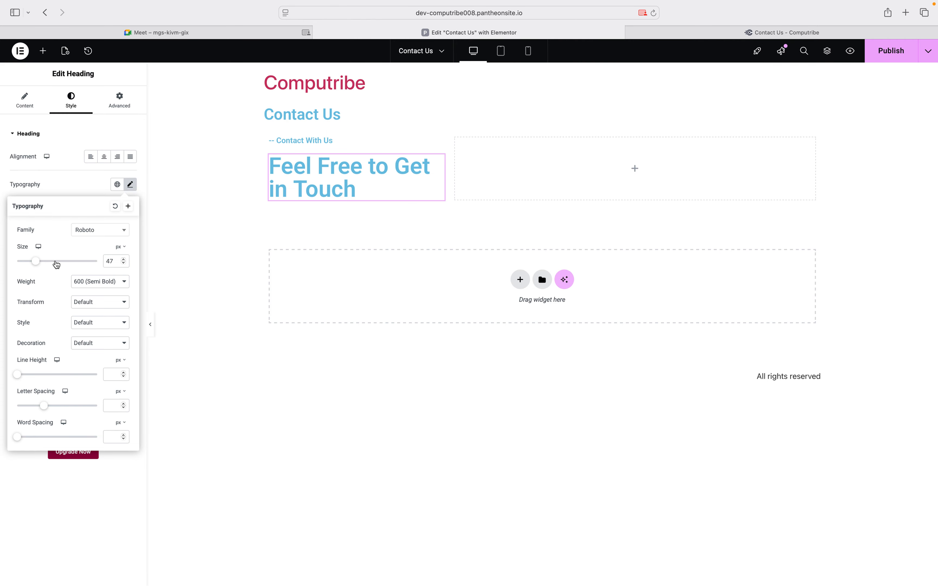
left_click_drag(56, 264, 55, 264)
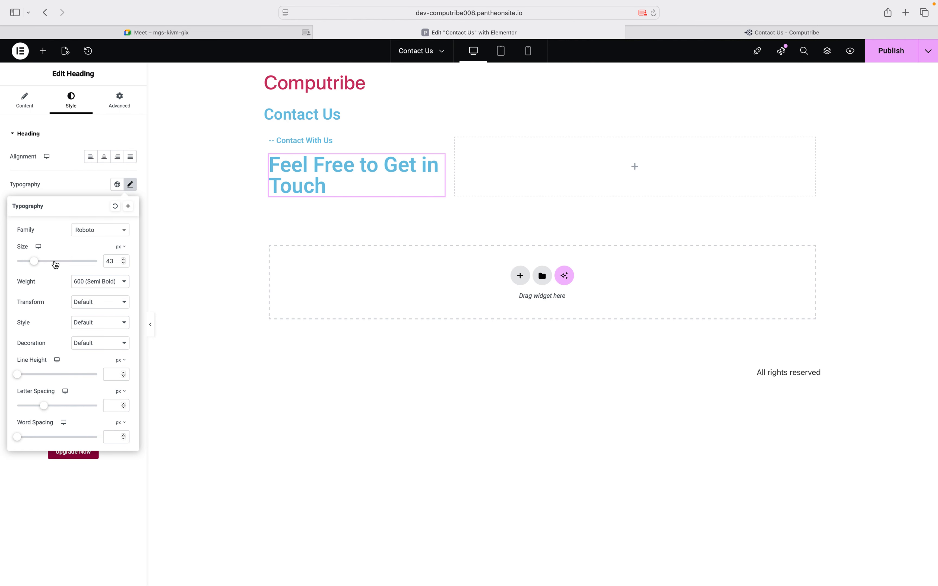
left_click(55, 264)
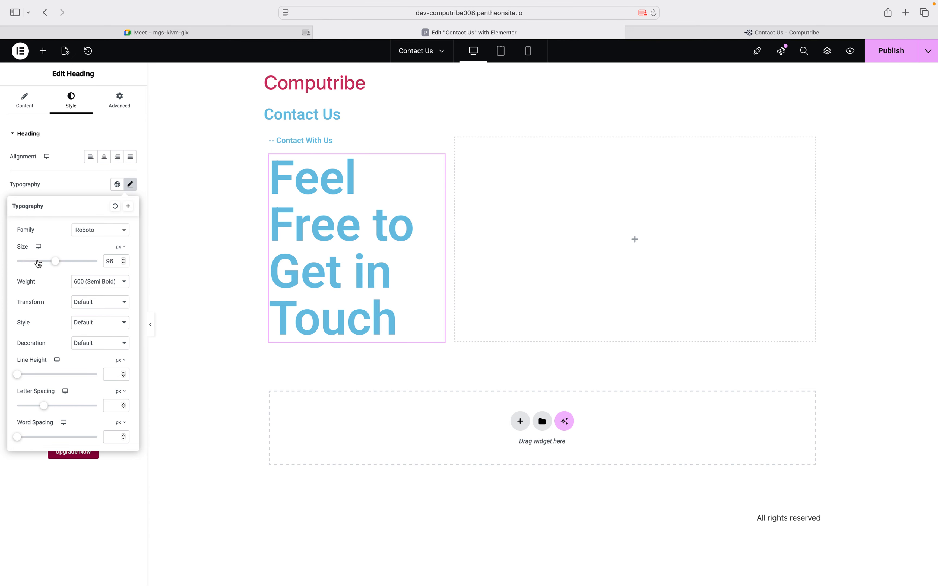
left_click(38, 264)
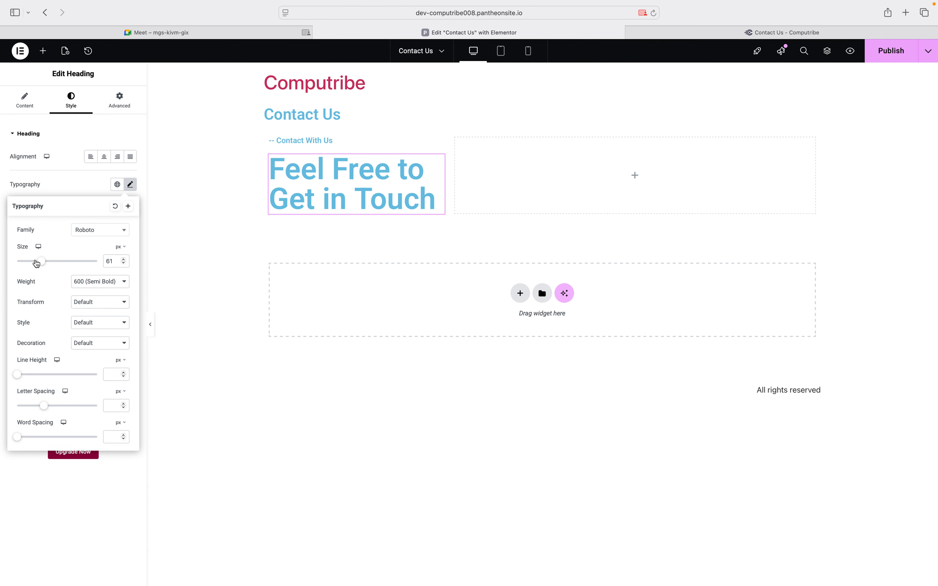
left_click(36, 263)
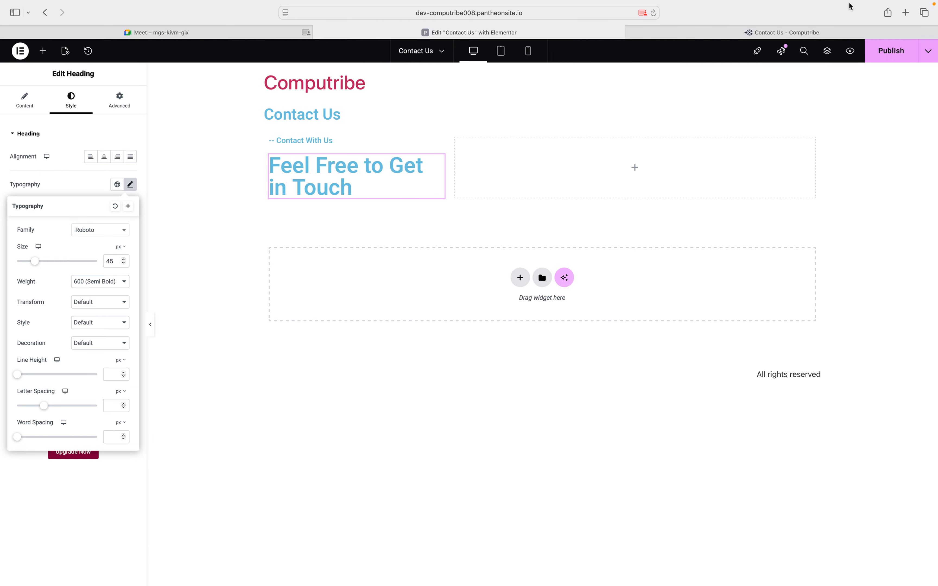
mouse_move(850, 3)
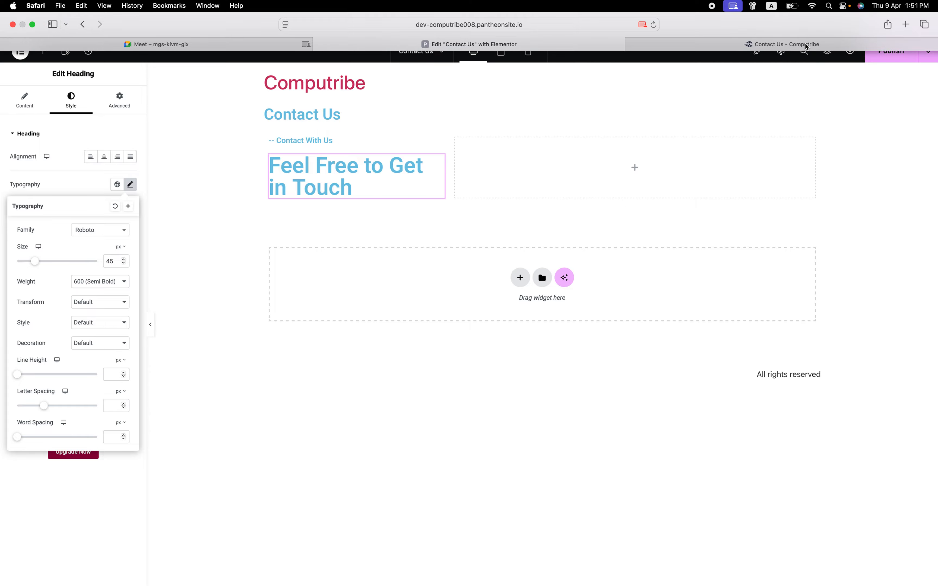
Check the draft against the live Contact Us page, then bring up the Elementor widget list
left_click(806, 46)
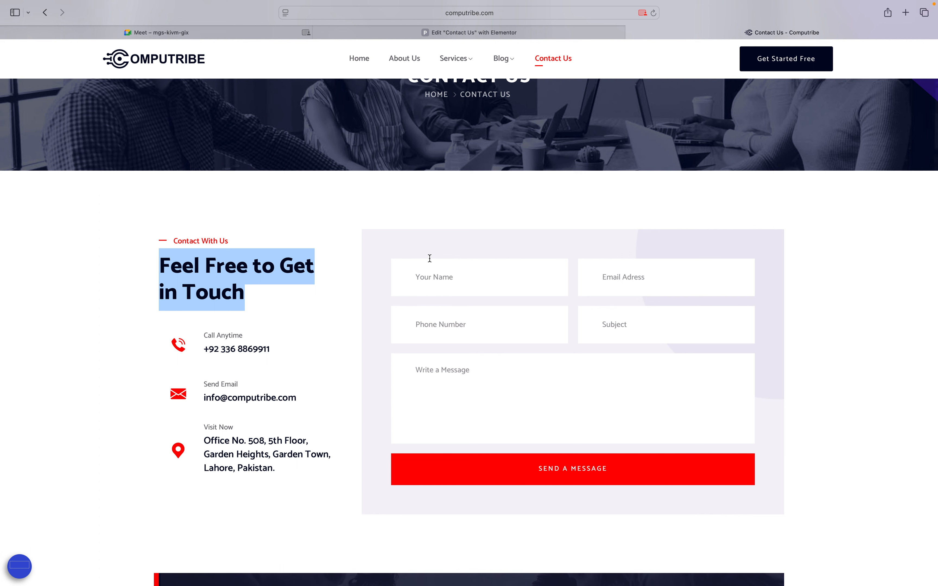
left_click(431, 33)
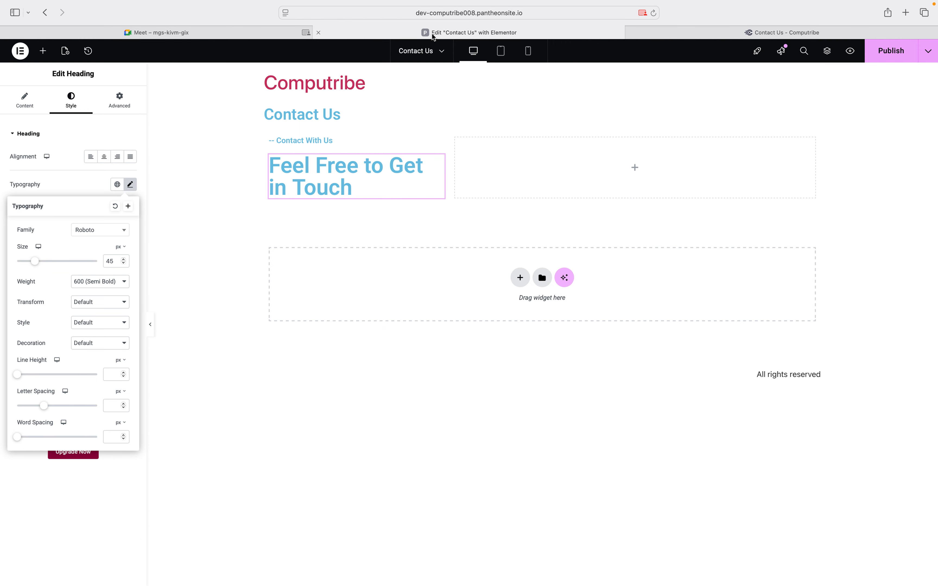
left_click(43, 51)
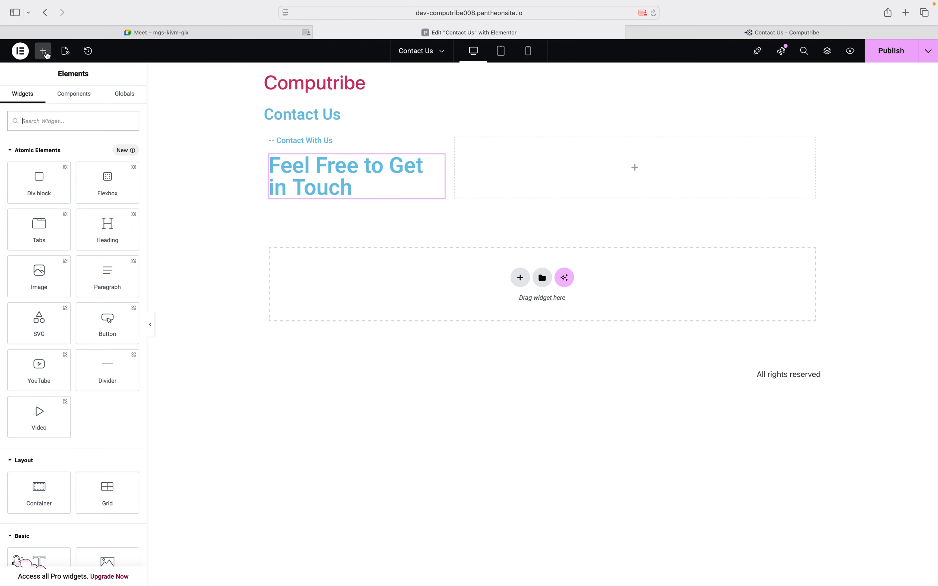
Add an Icon Box widget below the 'Feel Free to Get in Touch' heading
scroll(56, 291, "down", 10)
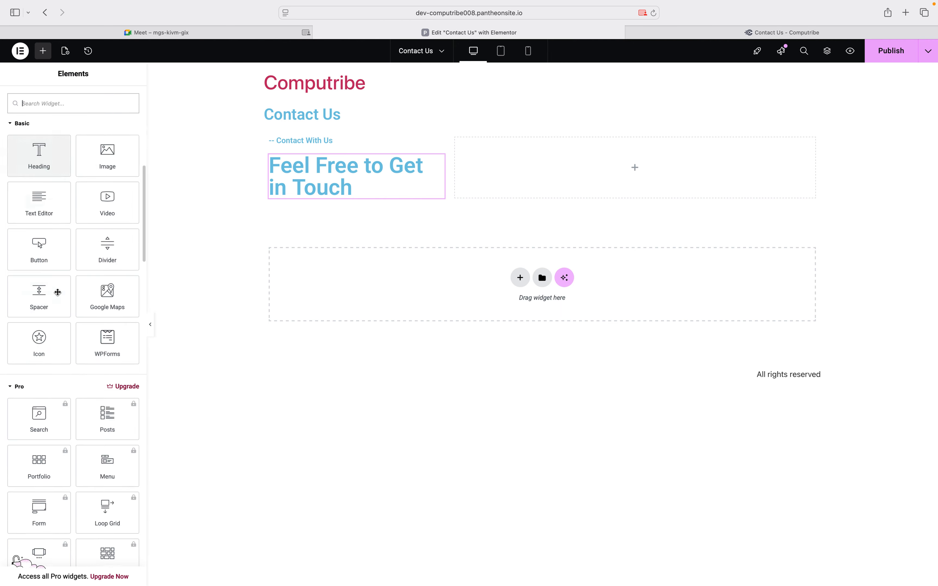
scroll(57, 292, "down", 2)
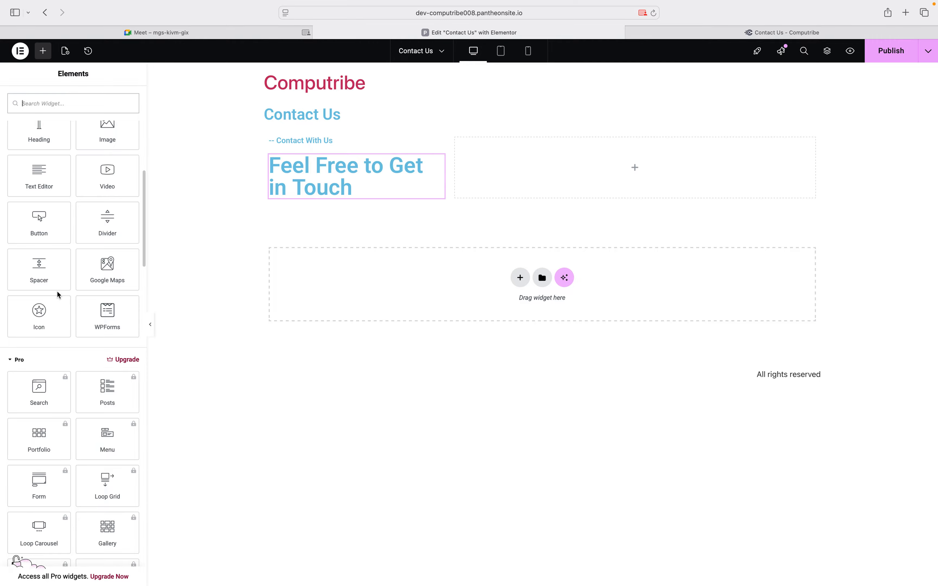
scroll(57, 294, "down", 10)
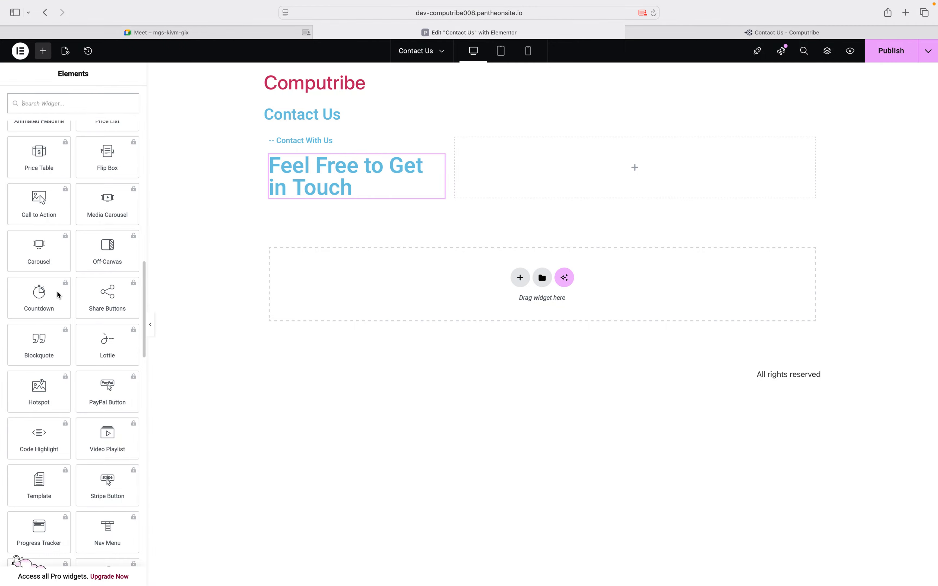
scroll(57, 291, "down", 10)
scroll(57, 293, "down", 3)
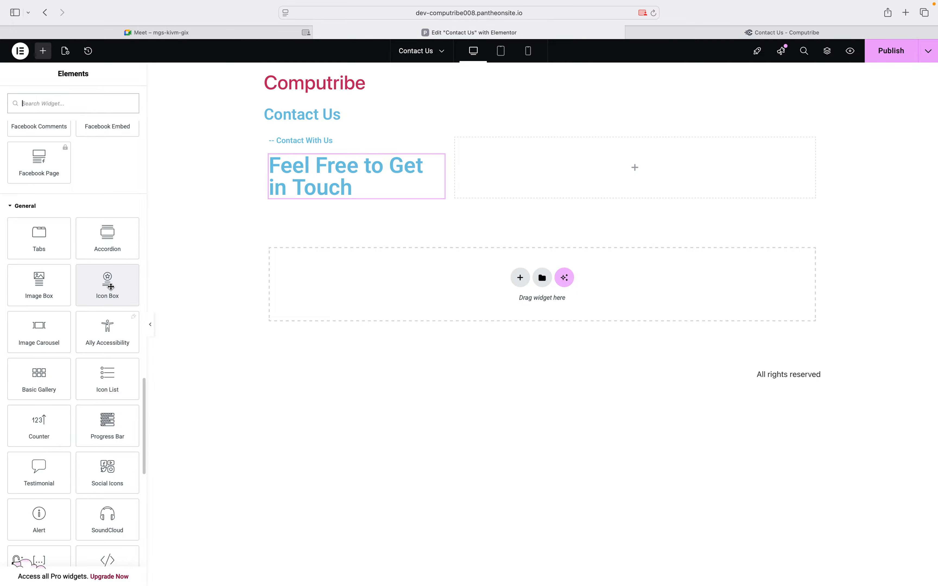
left_click_drag(111, 287, 323, 191)
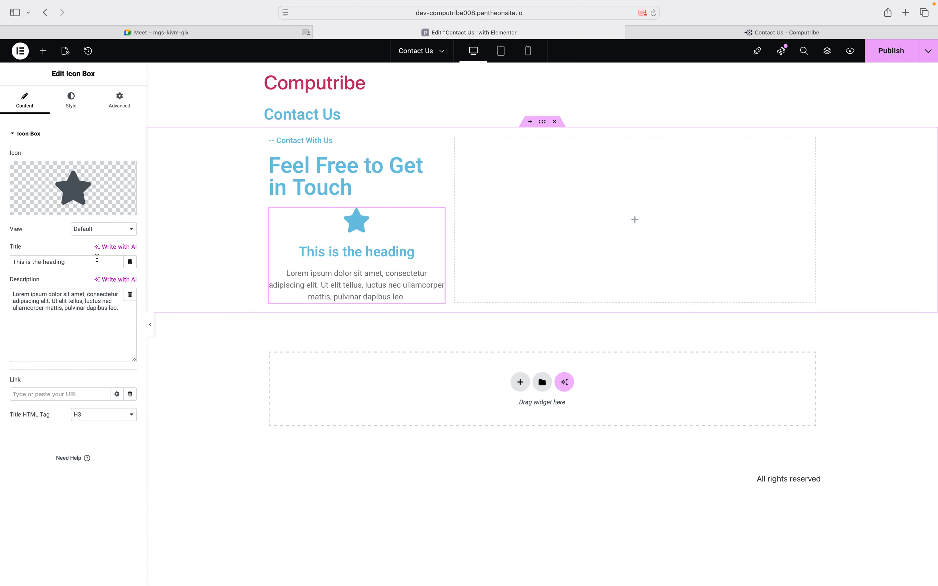
Clear the icon box's placeholder description and retitle it 'Phone'
left_click(79, 296)
key("super+a")
key("BackSpace")
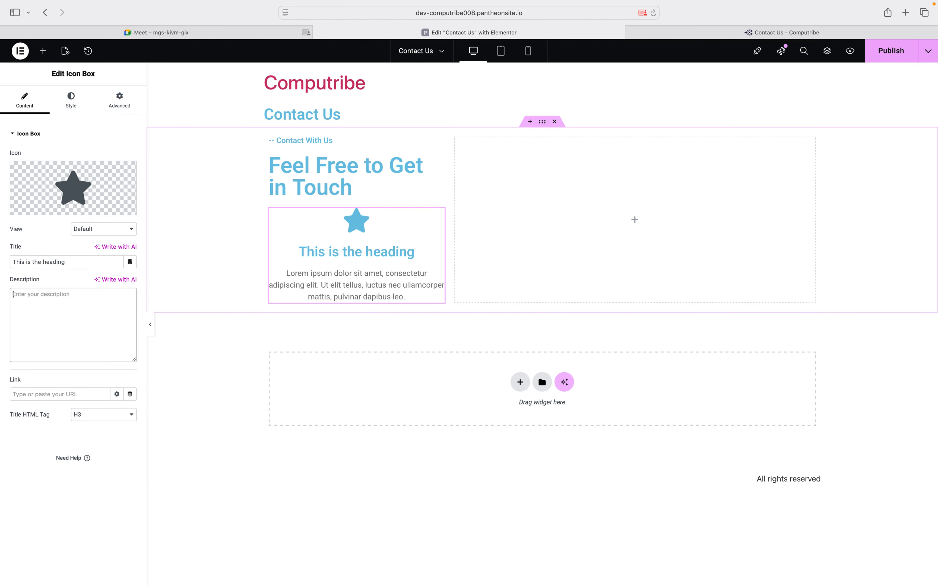
left_click(92, 263)
key("super+a")
type("Phone")
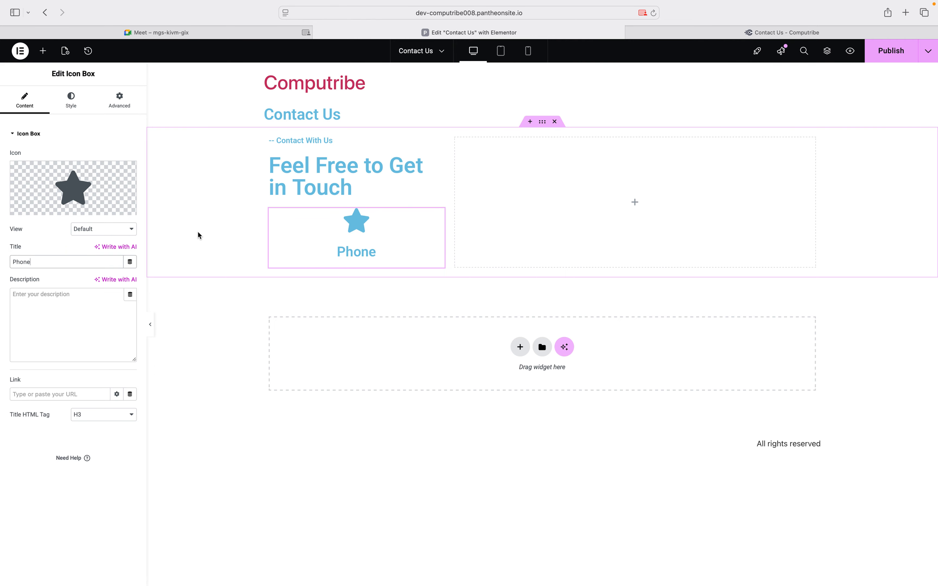
Replace the Phone box's star with the phone icon from the Icon Library
left_click(63, 211)
left_click(533, 164)
type("phonb")
key("BackSpace")
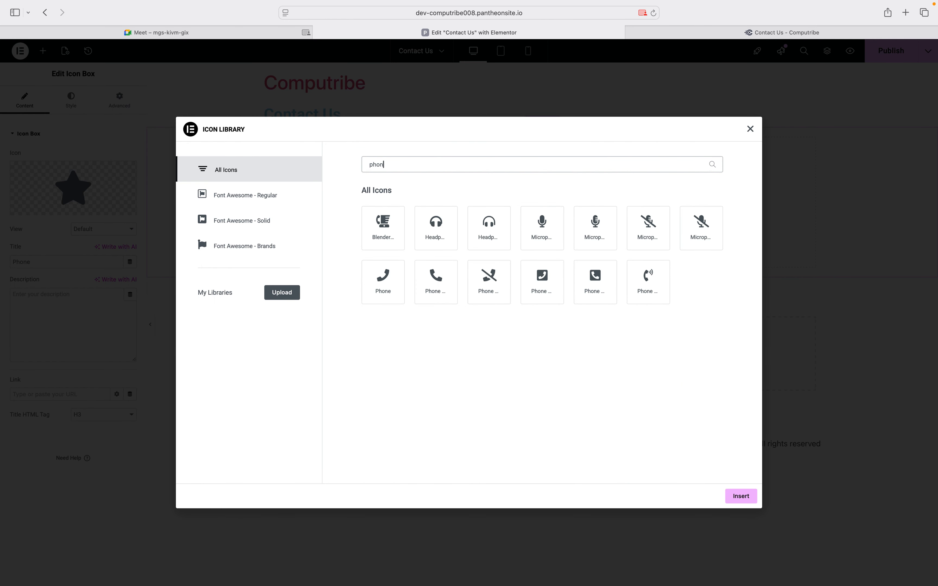
left_click(436, 281)
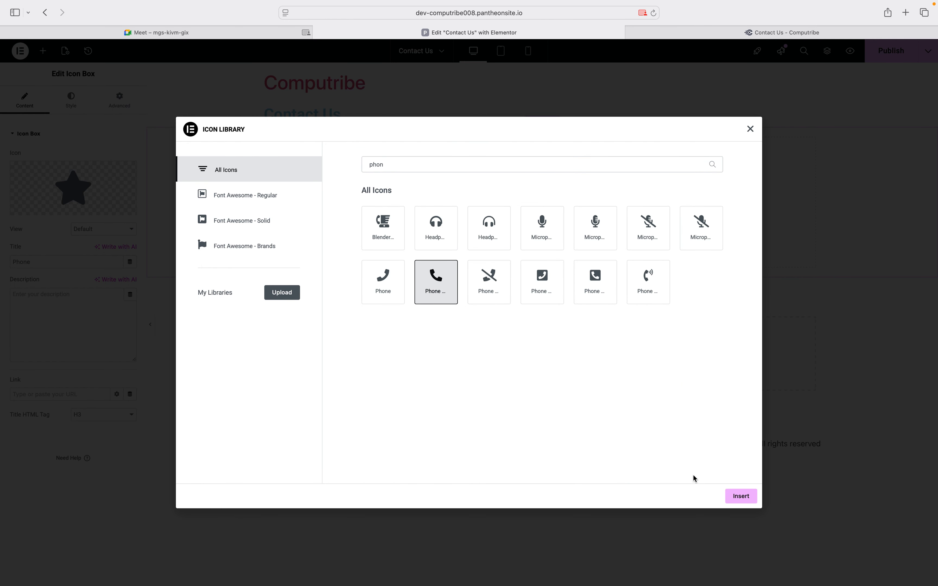
left_click(738, 497)
Enter the contact phone number as the Phone box's description
left_click(100, 305)
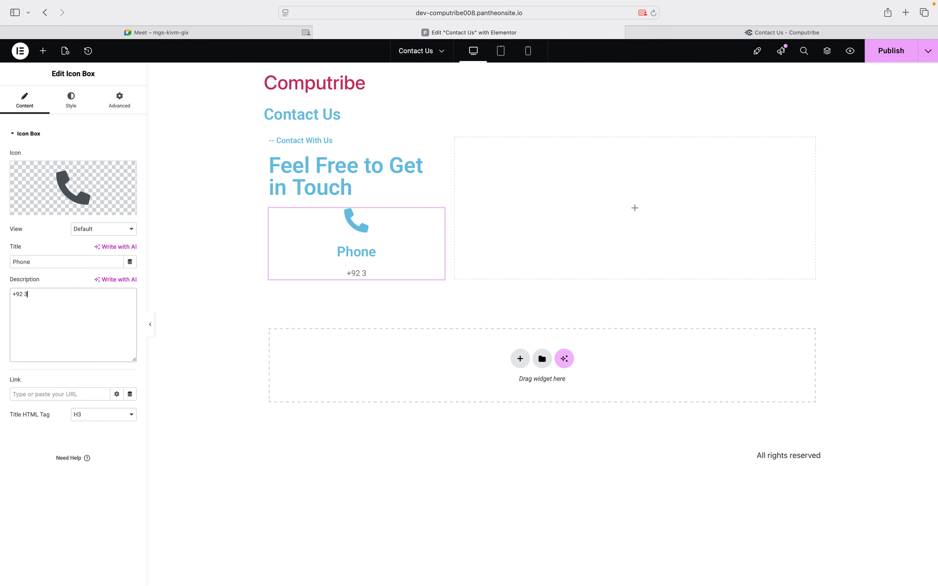
left_click(241, 247)
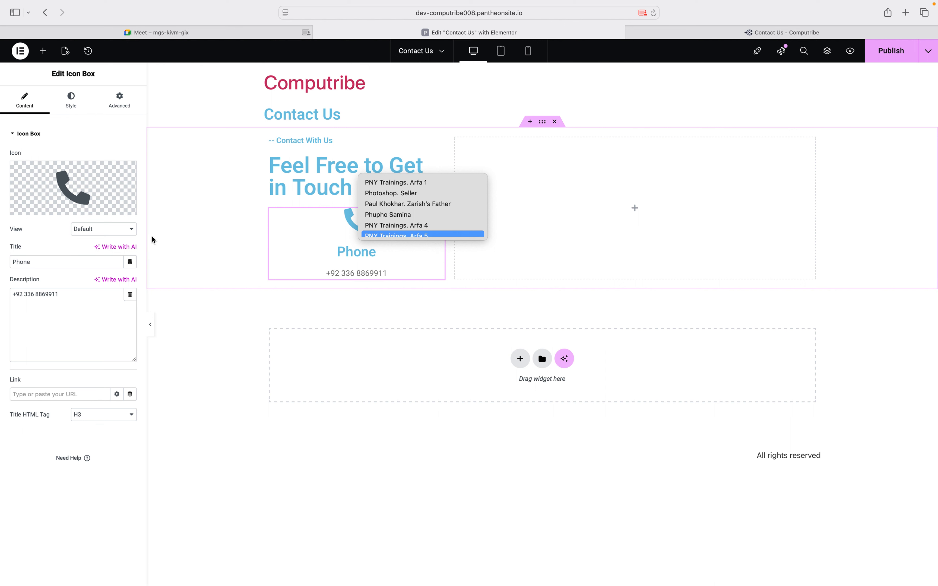
left_click(43, 53)
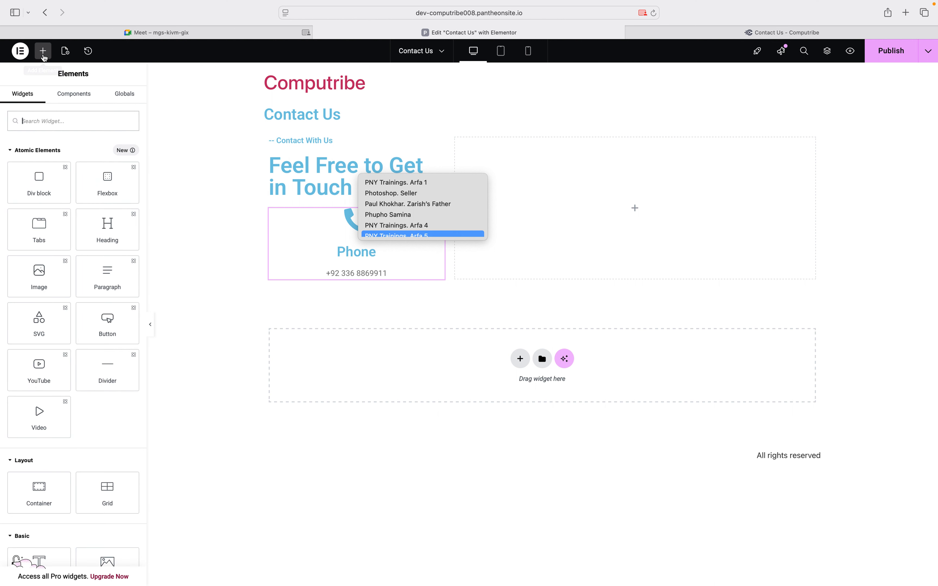
left_click(303, 232)
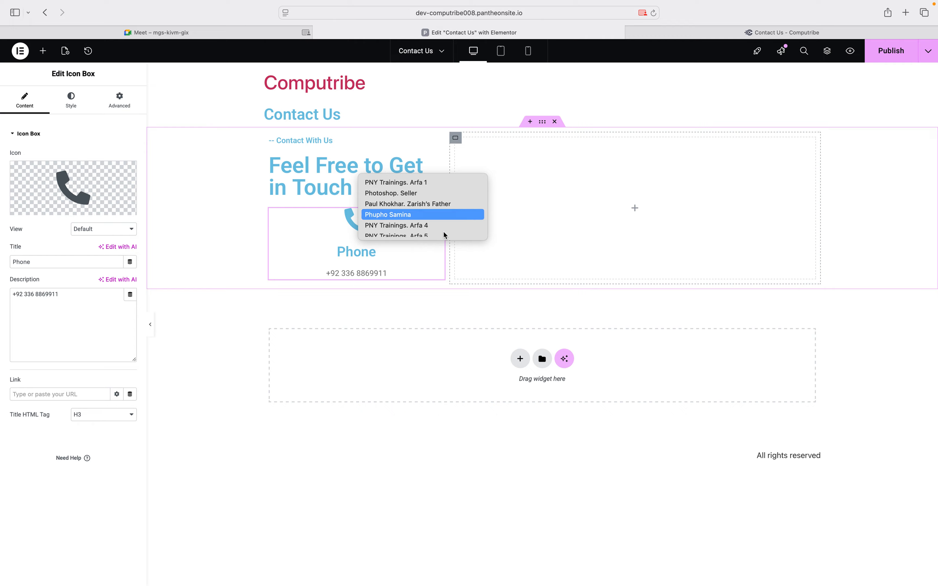
scroll(426, 229, "down", 3)
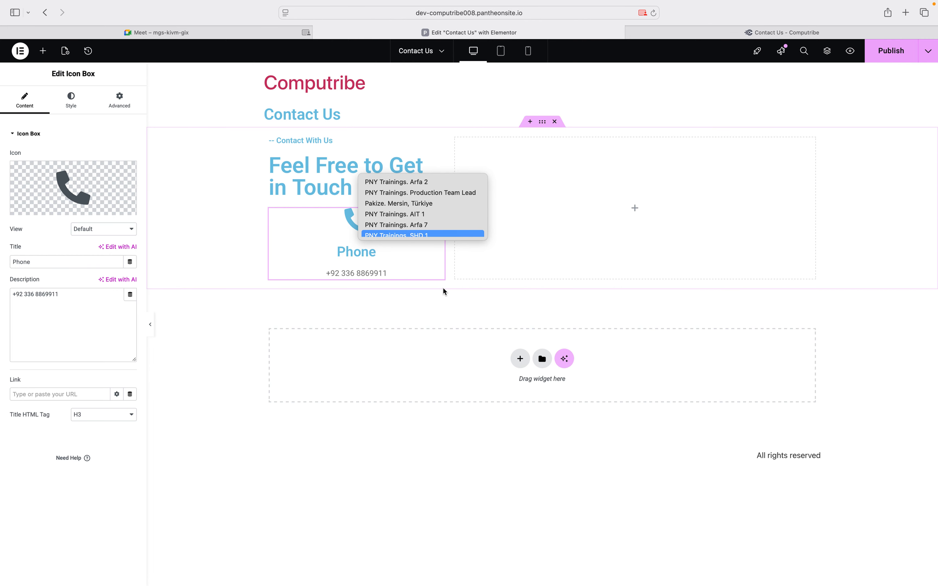
key("ctrl+Left")
key("ctrl+Right")
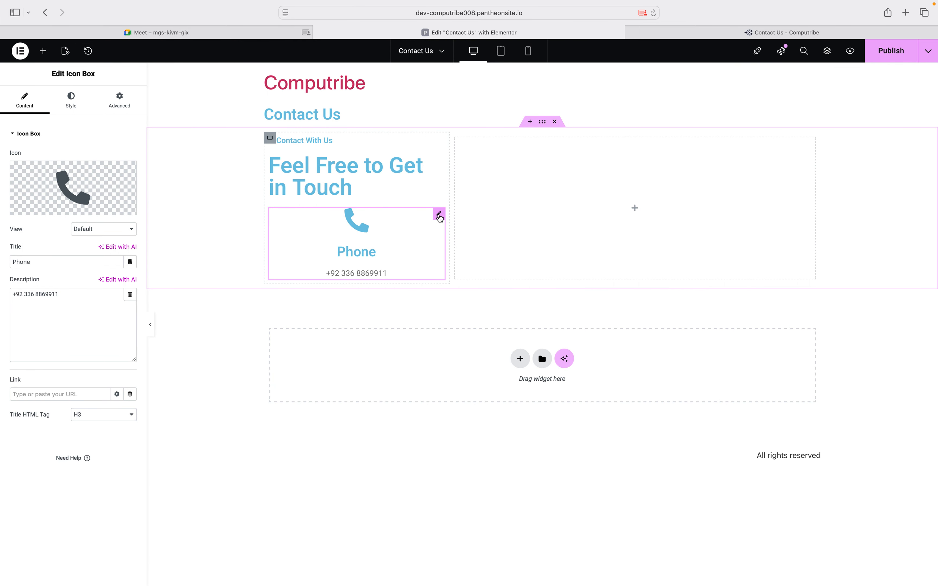
Duplicate the Phone icon box twice to make three contact boxes
right_click(440, 218)
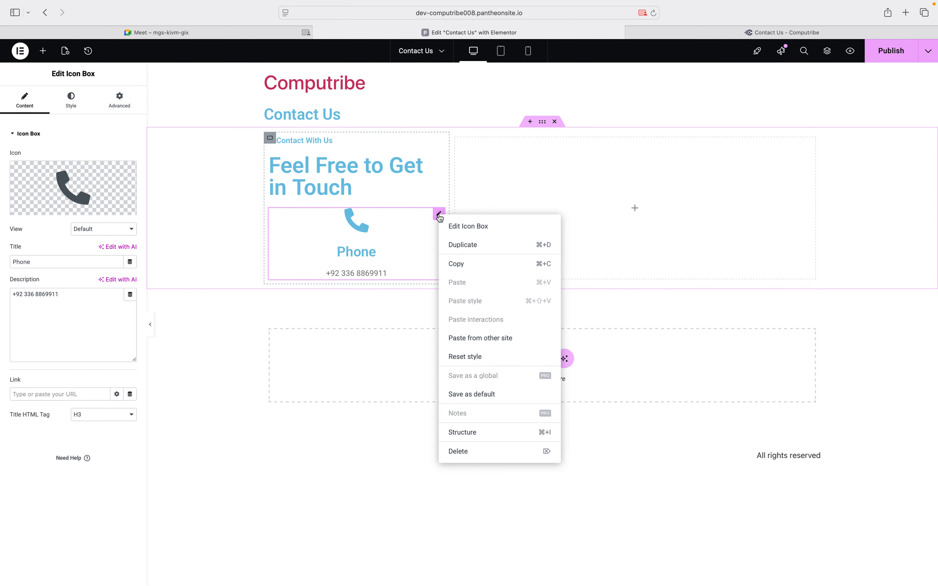
left_click(463, 244)
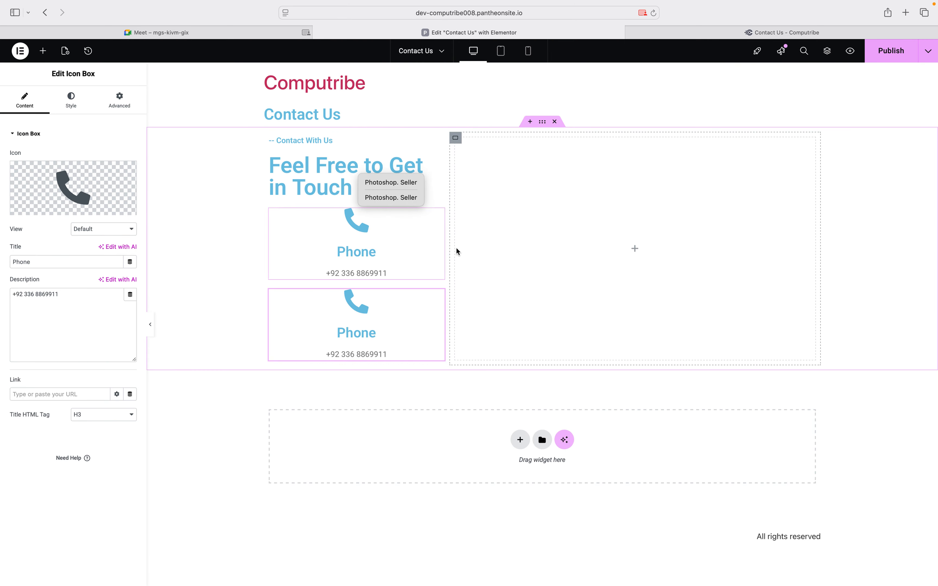
right_click(437, 297)
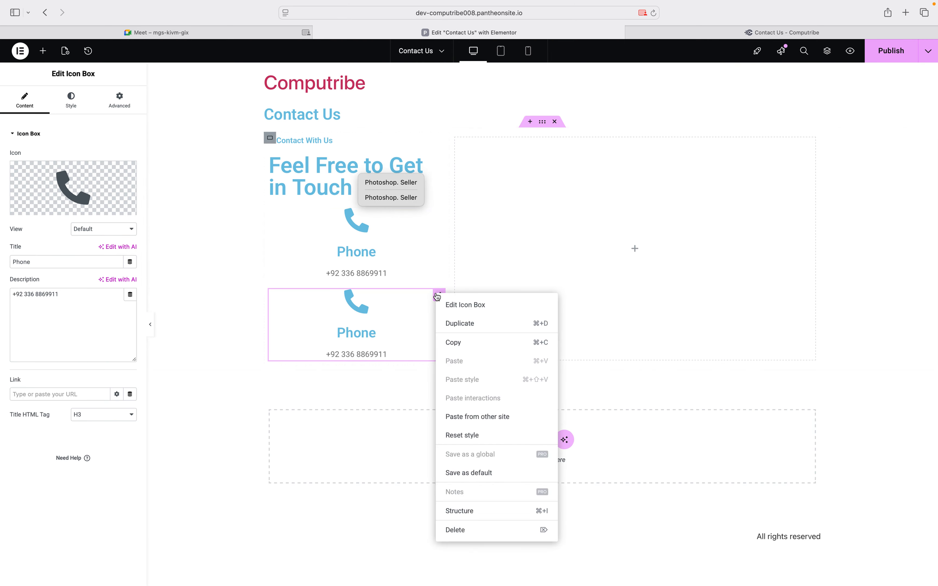
left_click(453, 325)
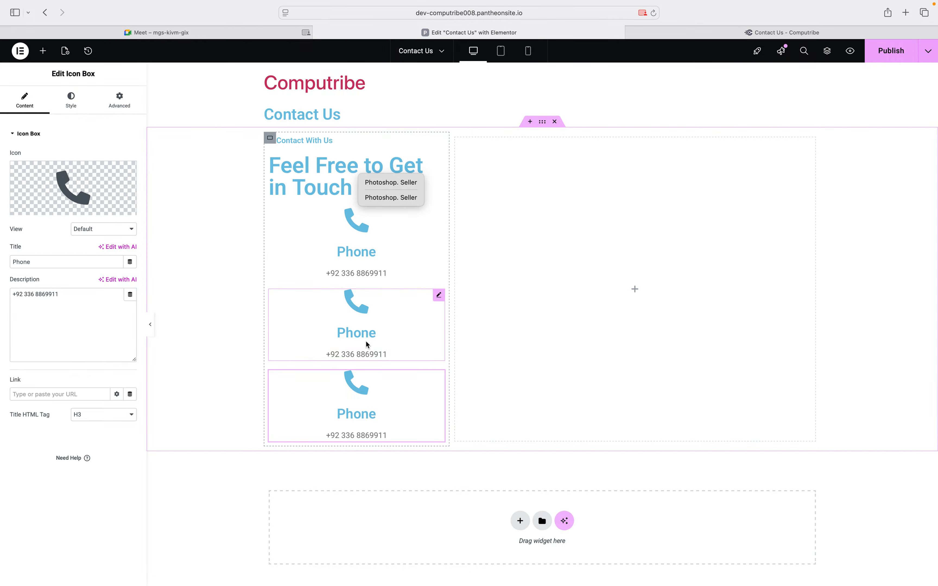
Retitle the middle box 'Email' and replace its description with the company e-mail address
left_click(439, 296)
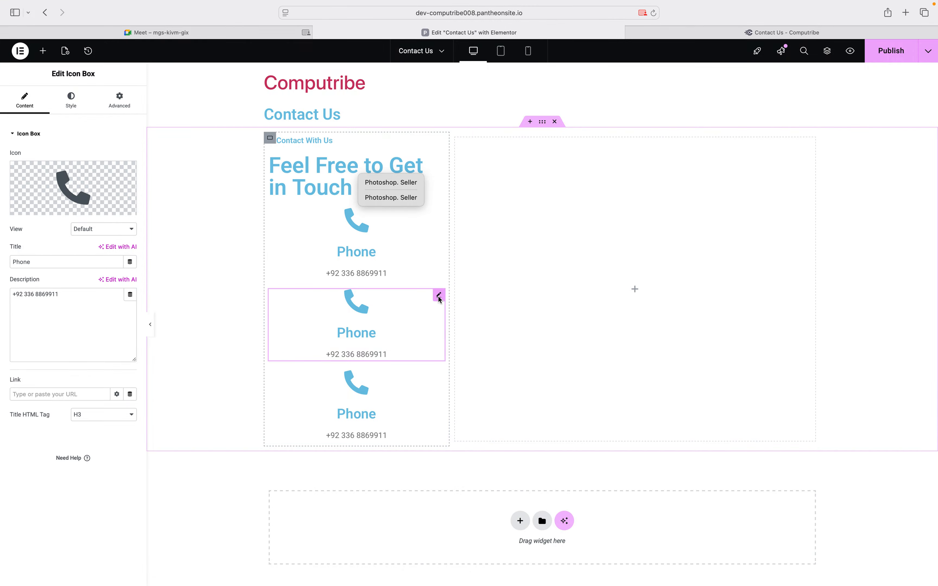
double_click(62, 260)
type("Email")
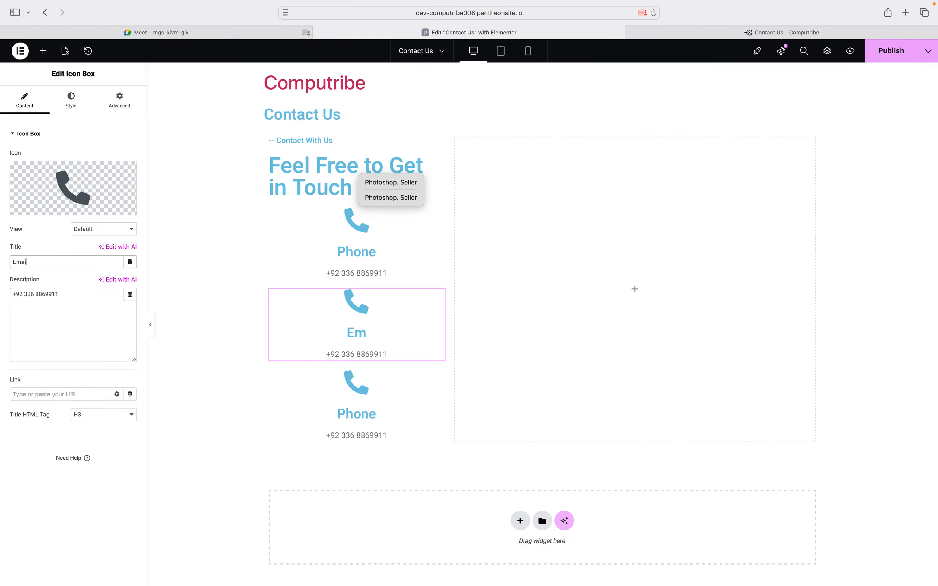
triple_click(32, 290)
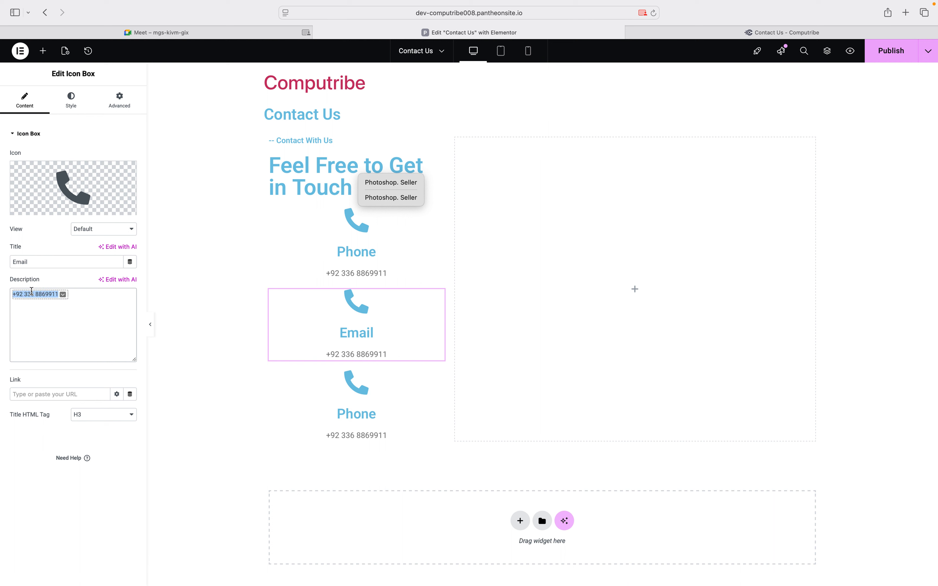
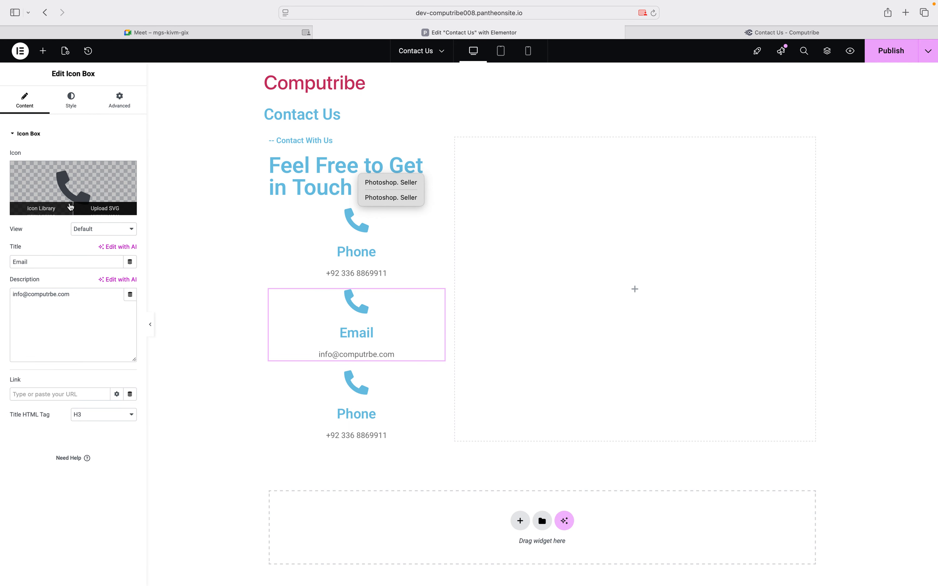
Give the Email box the Mail bulk icon
left_click(68, 208)
left_click(445, 157)
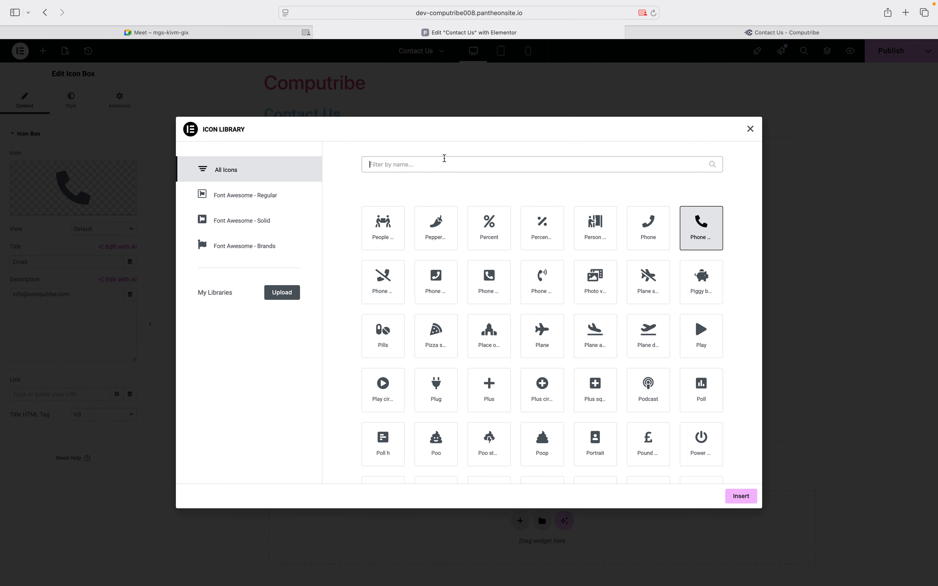
type("ema")
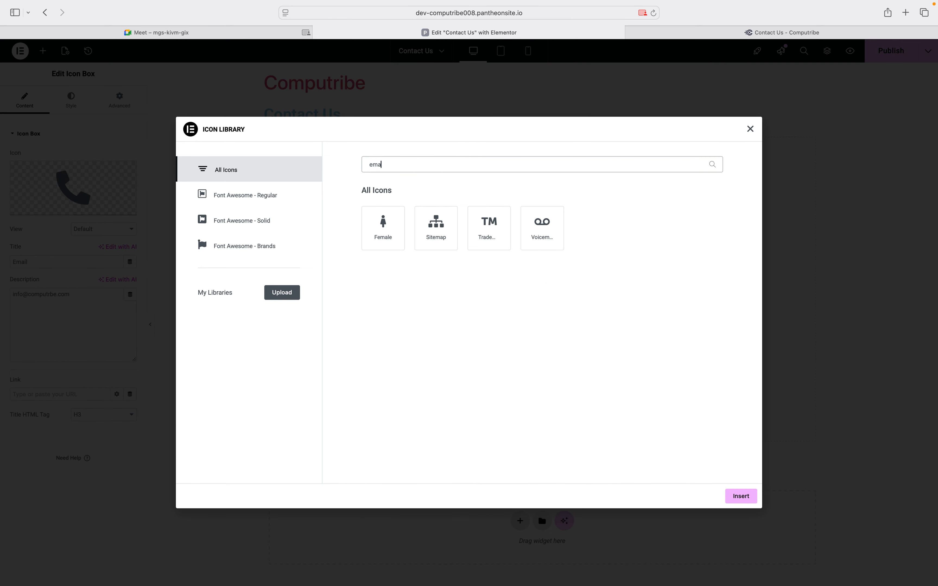
key("BackSpace")
key("BackSpace")
key("BackSpace")
type("mai")
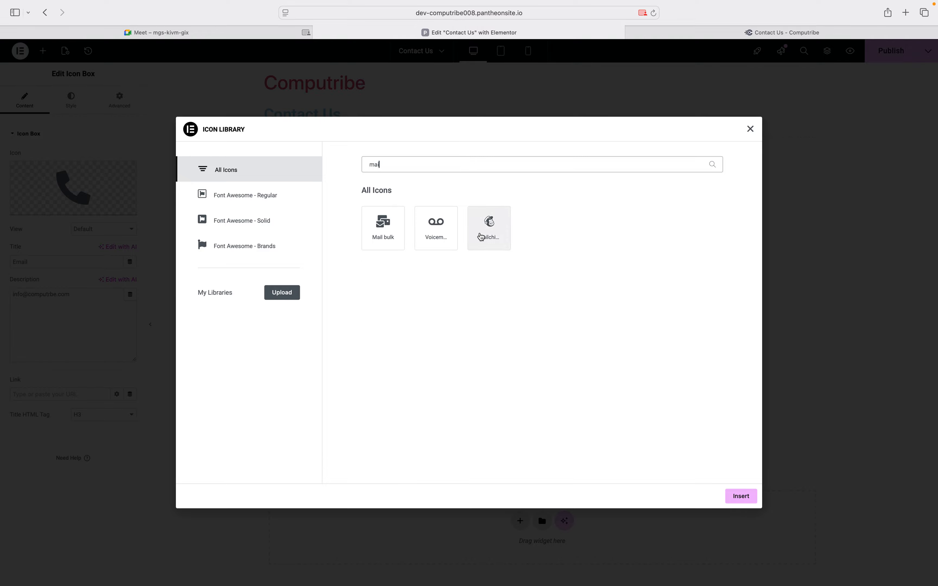
left_click(393, 236)
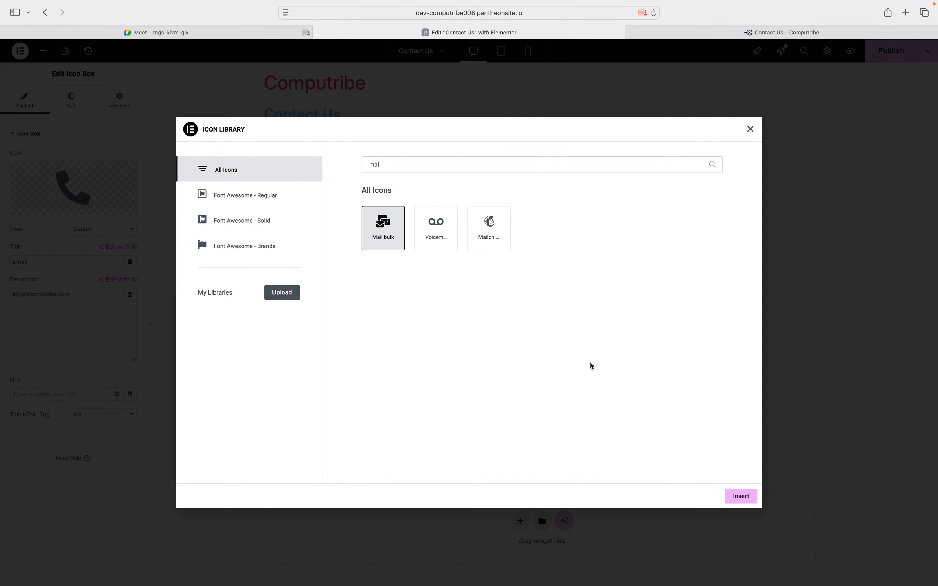
left_click(739, 496)
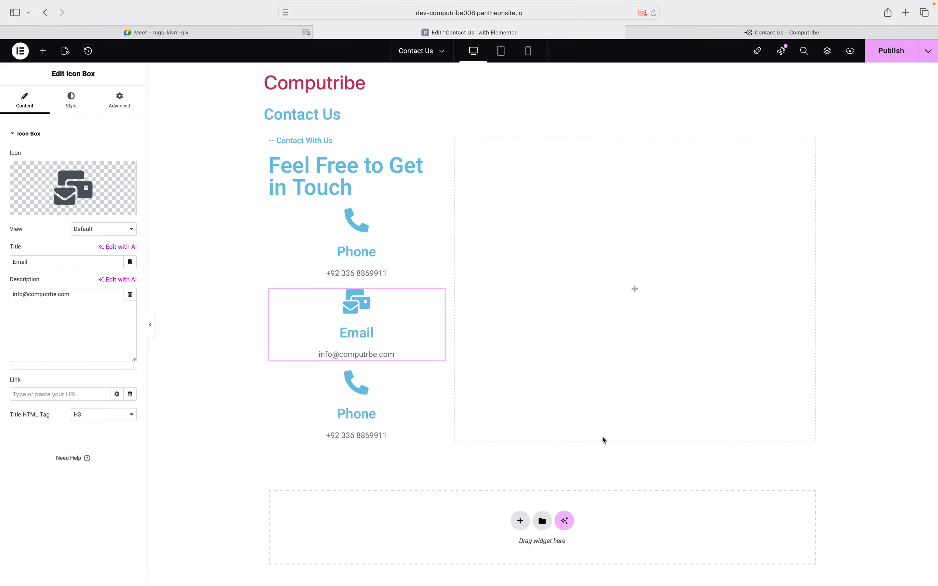
left_click(438, 377)
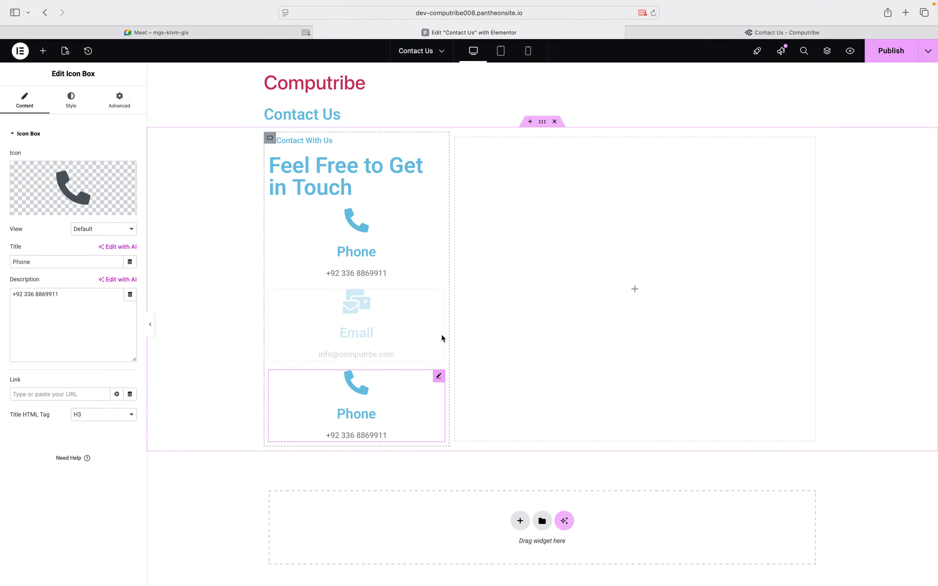
Copy the office address from the live Computribe Contact Us page
left_click(654, 37)
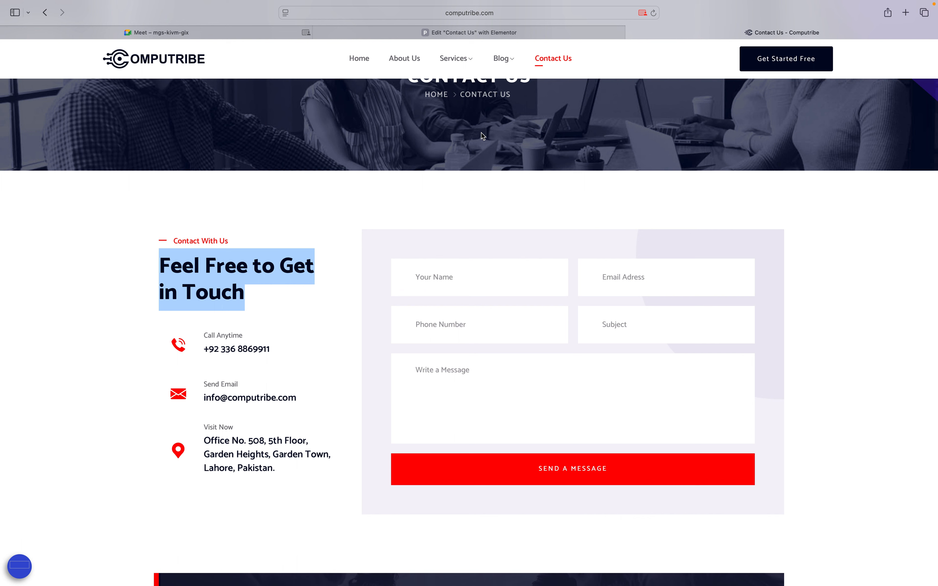
triple_click(205, 440)
key("super+c")
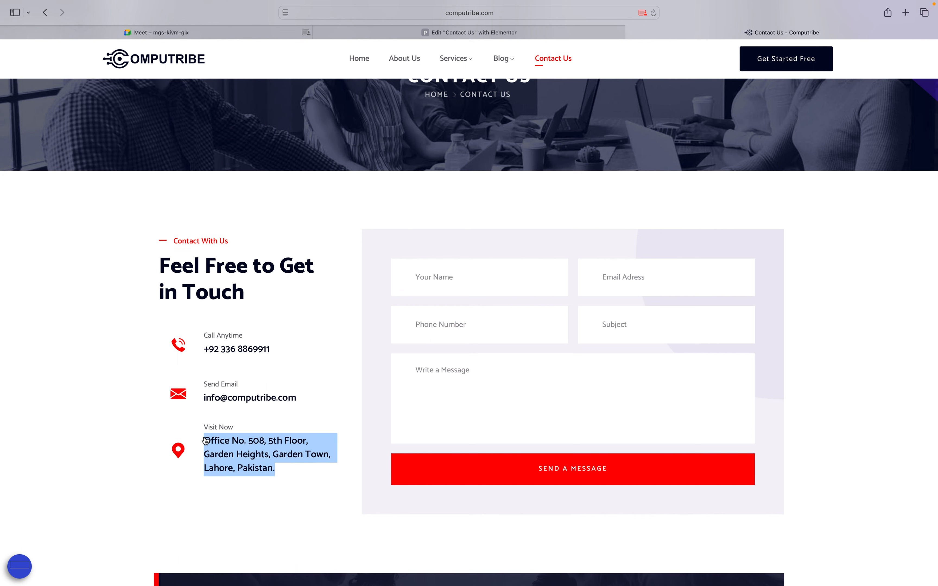
left_click(496, 35)
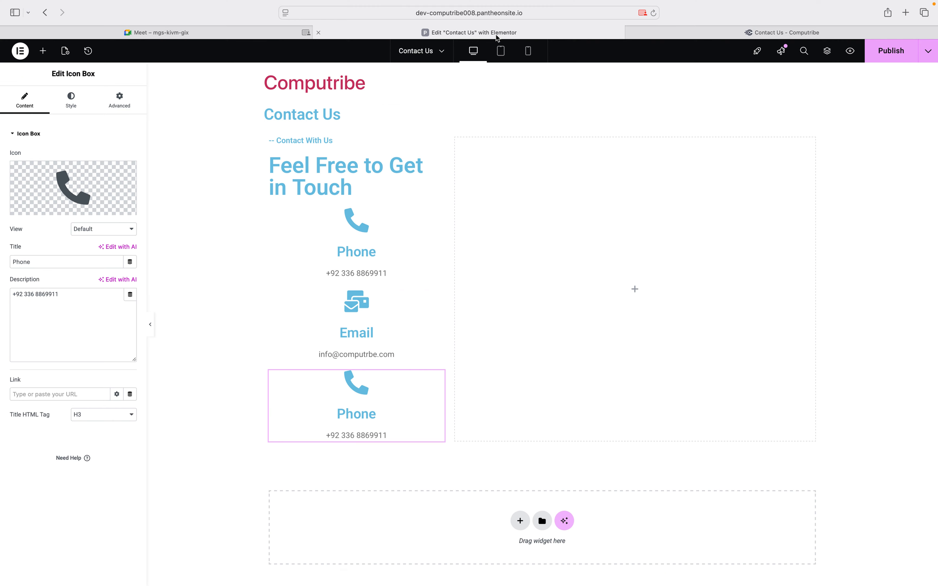
Paste the office address into the third box's description and title it 'Location'
left_click(65, 305)
key("super+a")
key("super+v")
double_click(47, 259)
type("L")
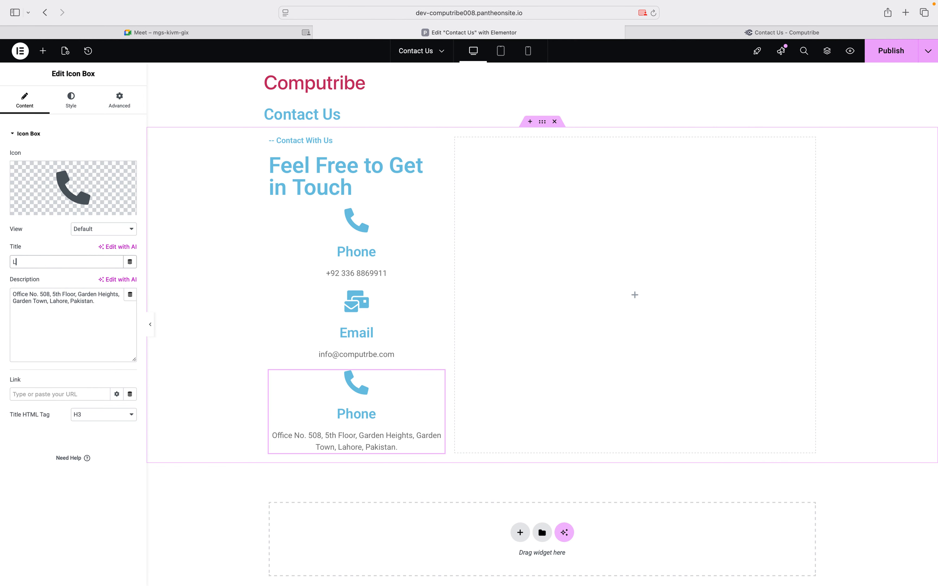
type("ocation")
Swap the Location box's phone icon for the location-arrow icon
left_click(49, 206)
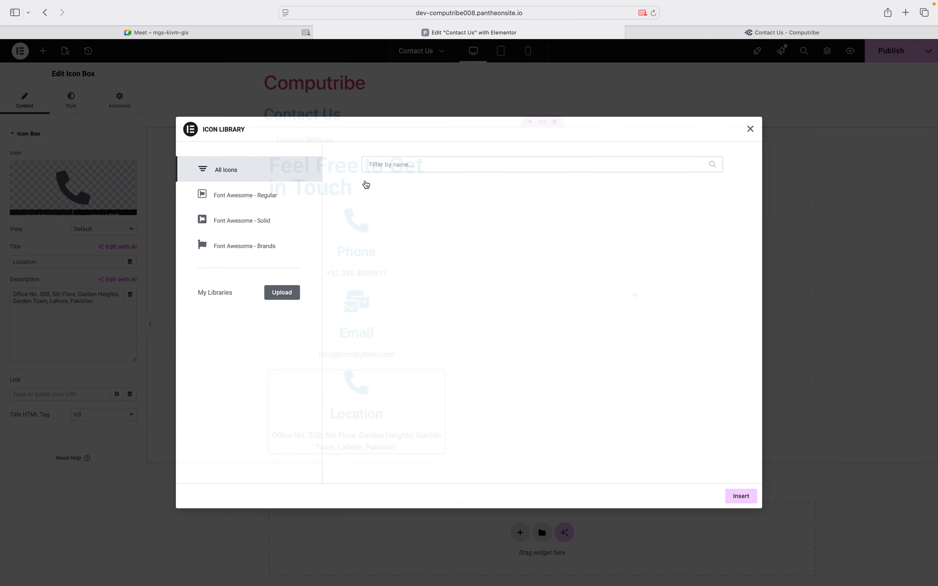
left_click(456, 162)
type("locat")
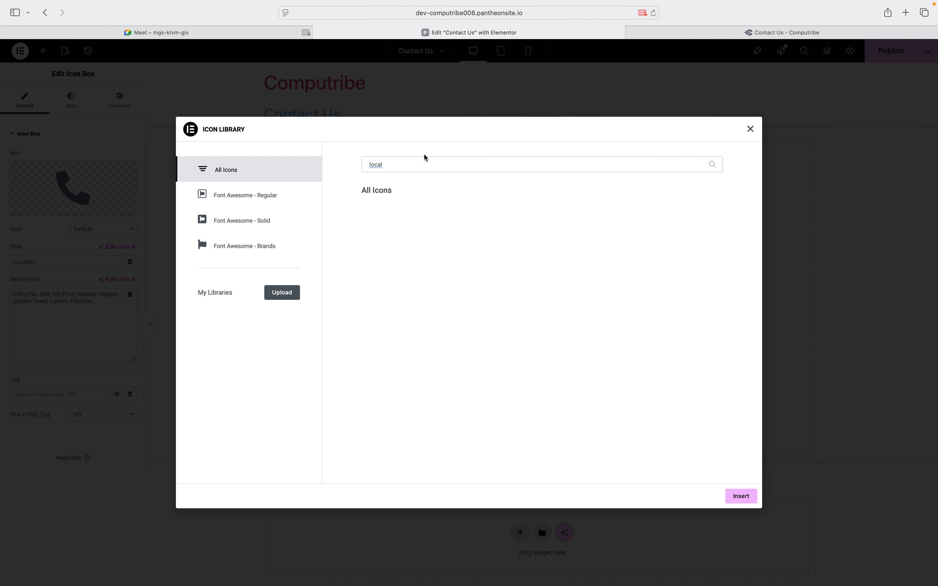
key("BackSpace")
key("BackSpace")
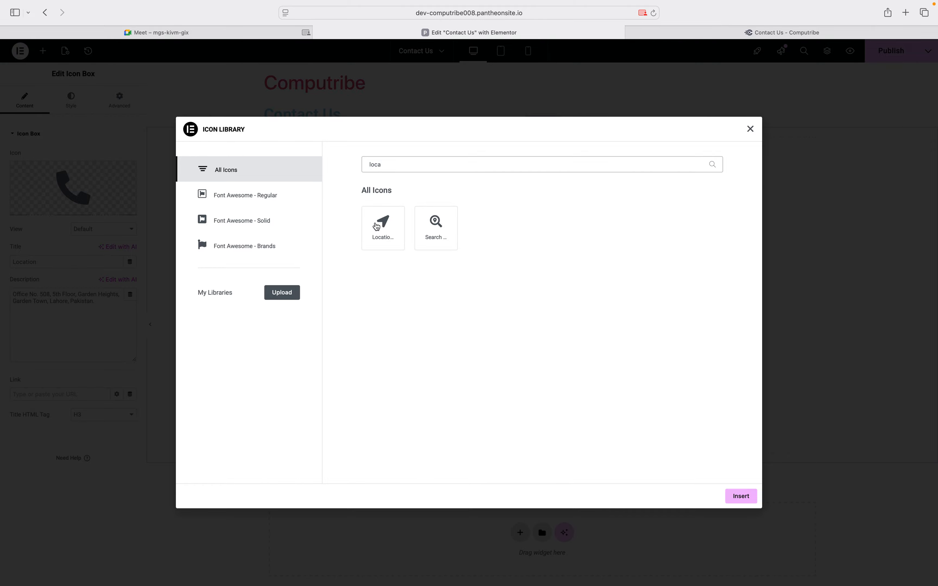
left_click(364, 245)
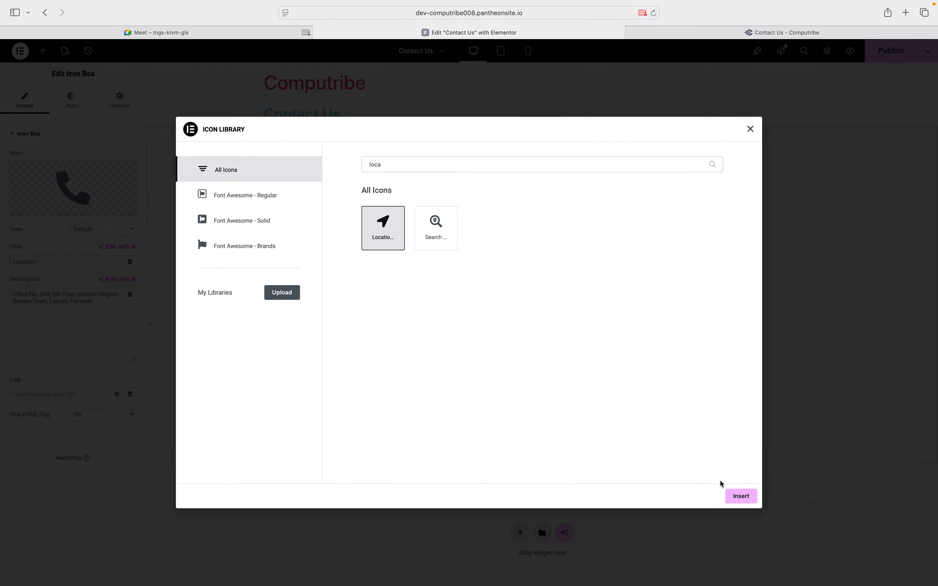
left_click(734, 496)
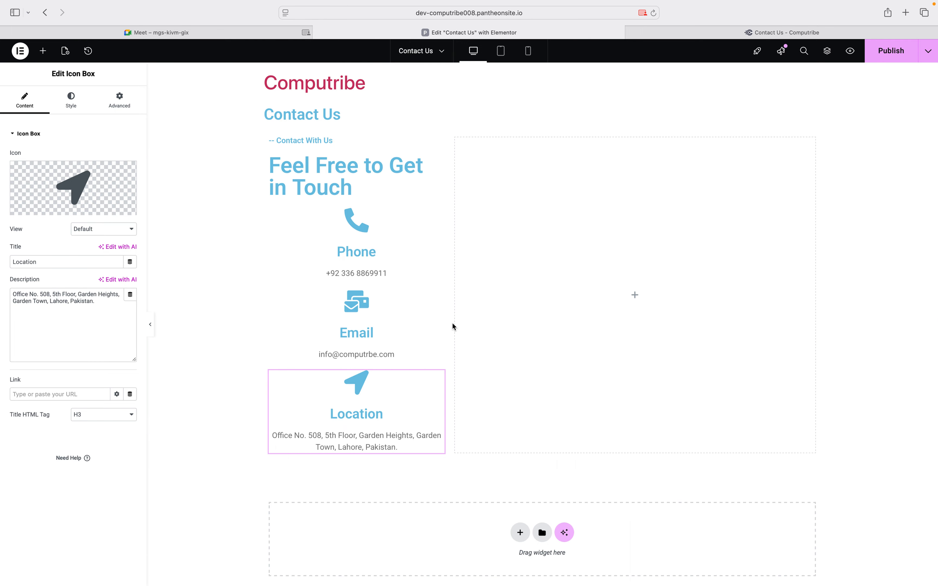
Browse the widget list, then open the Phone contact box's settings
left_click(39, 57)
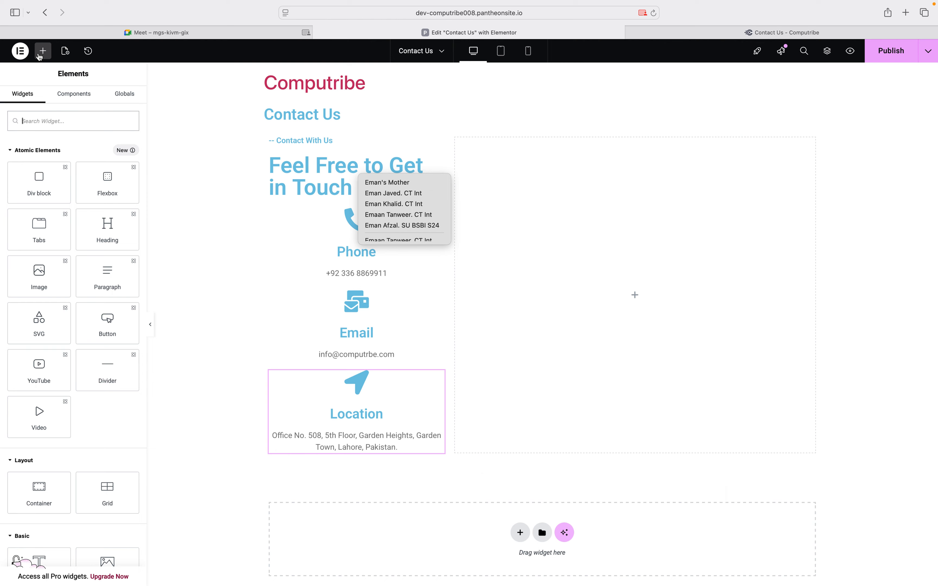
scroll(46, 295, "down", 10)
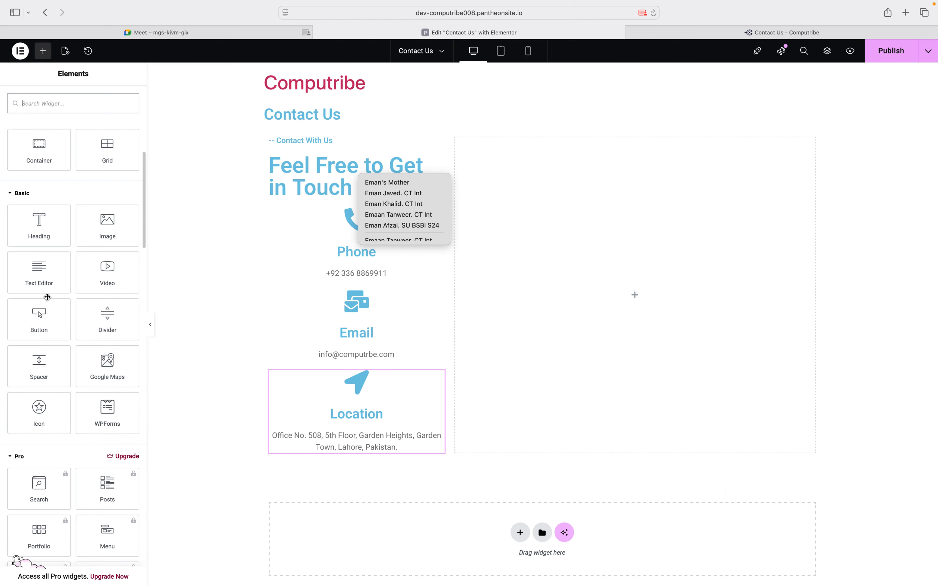
scroll(48, 297, "down", 20)
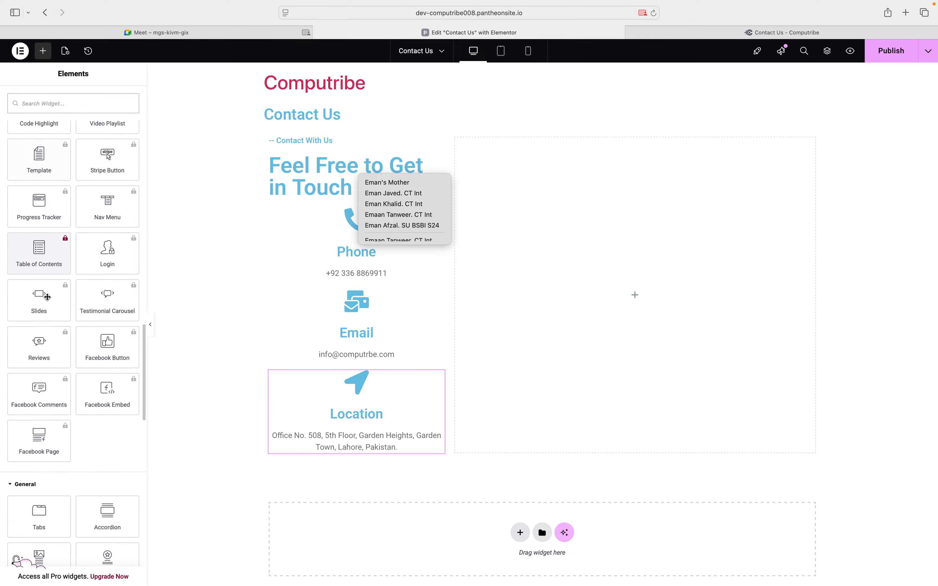
scroll(47, 297, "down", 5)
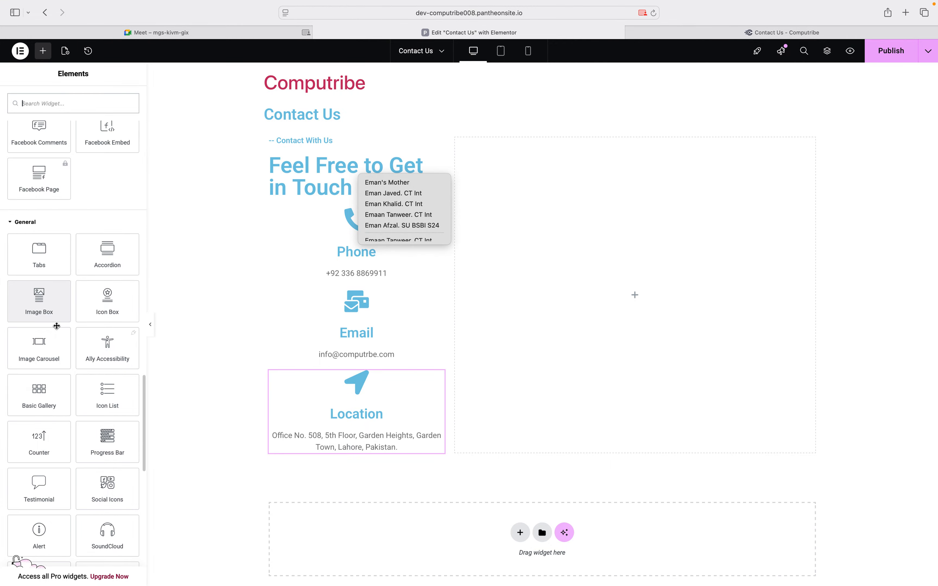
scroll(82, 388, "down", 1)
scroll(80, 387, "up", 1)
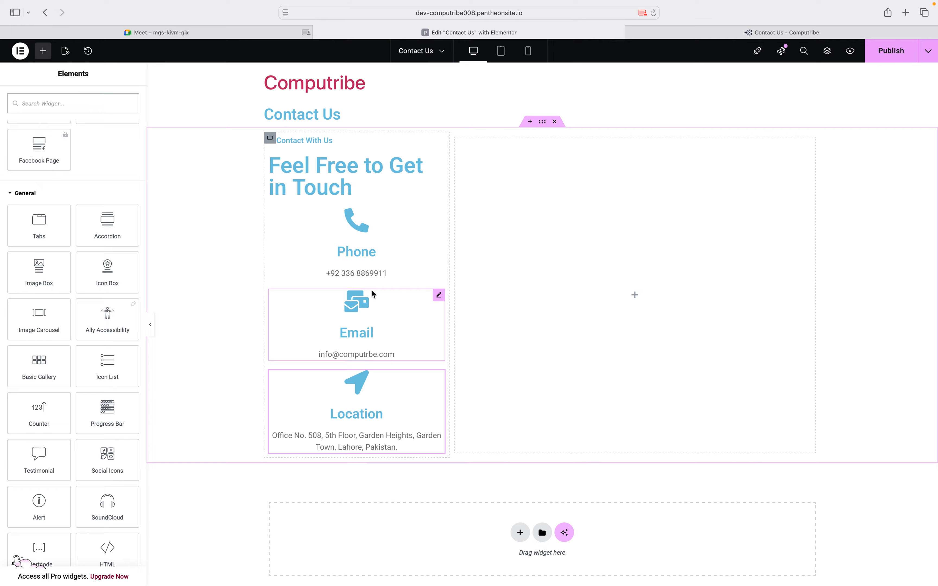
left_click(439, 214)
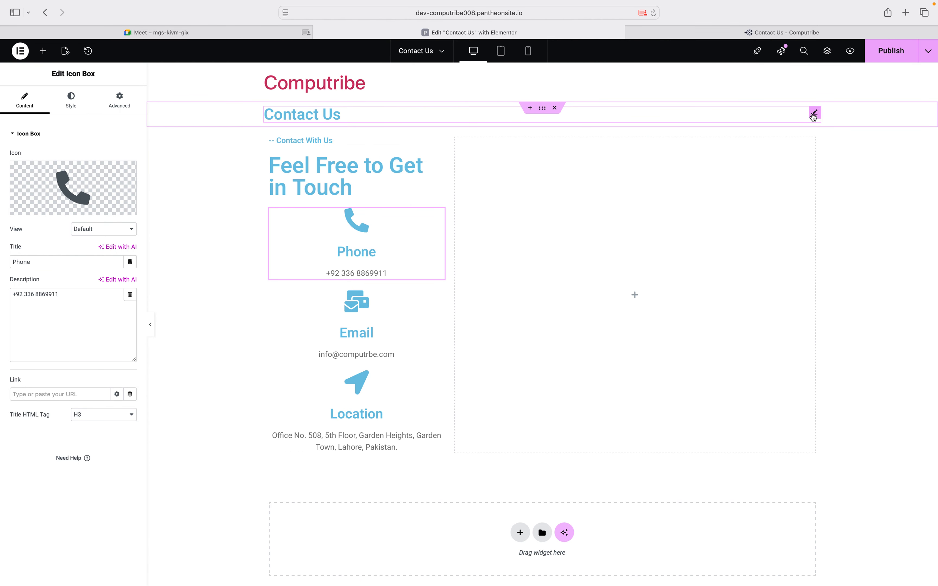
Set the 'Contact Us' heading's typography size to 57 px
left_click(814, 113)
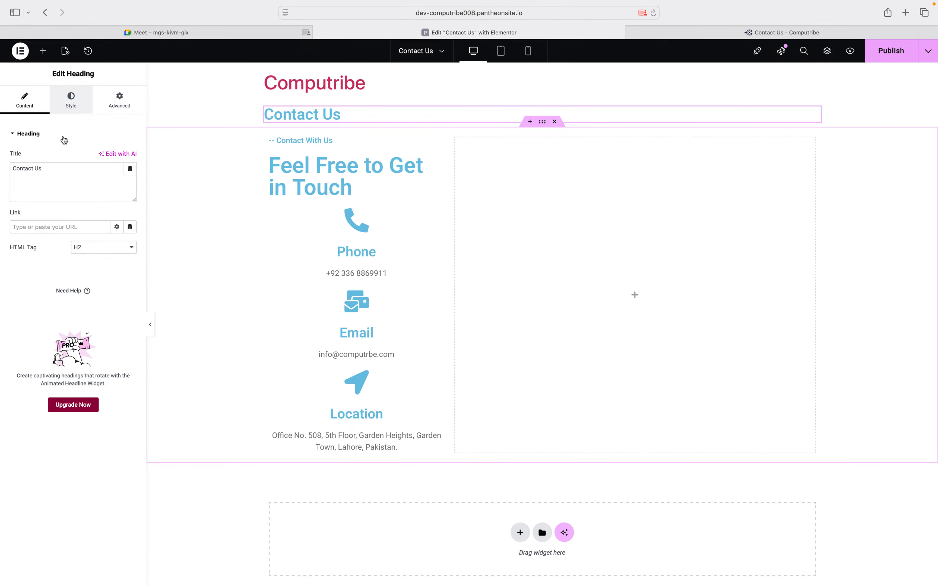
left_click(70, 100)
left_click(130, 184)
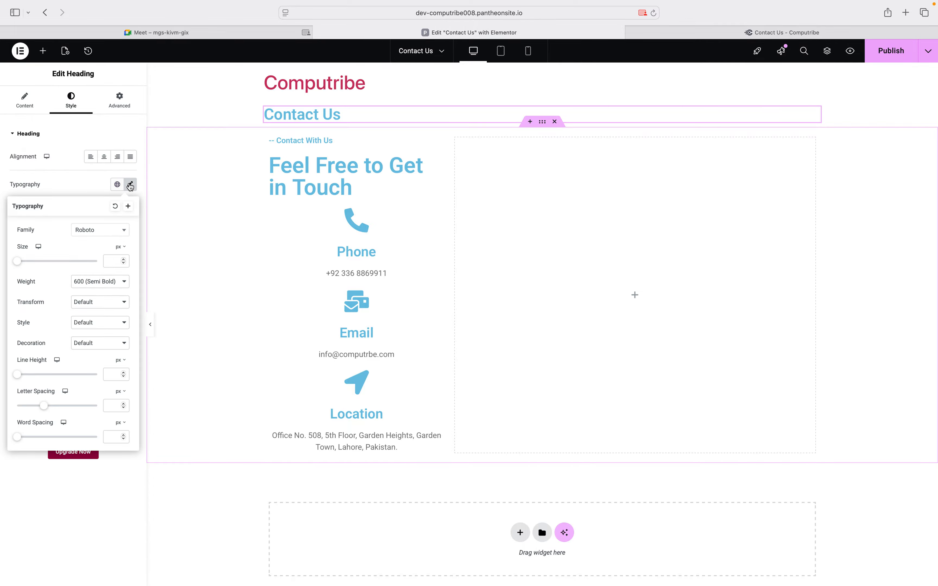
left_click(27, 262)
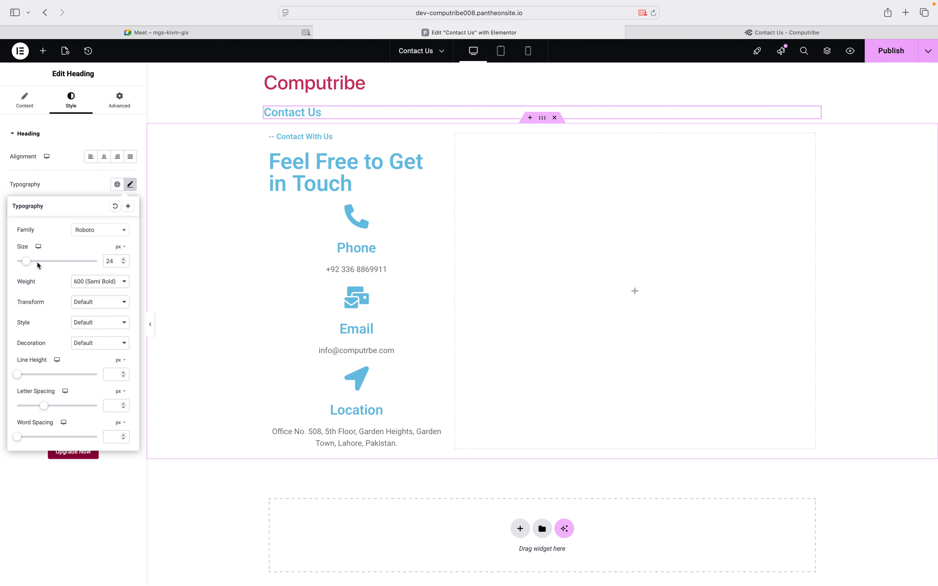
left_click(48, 262)
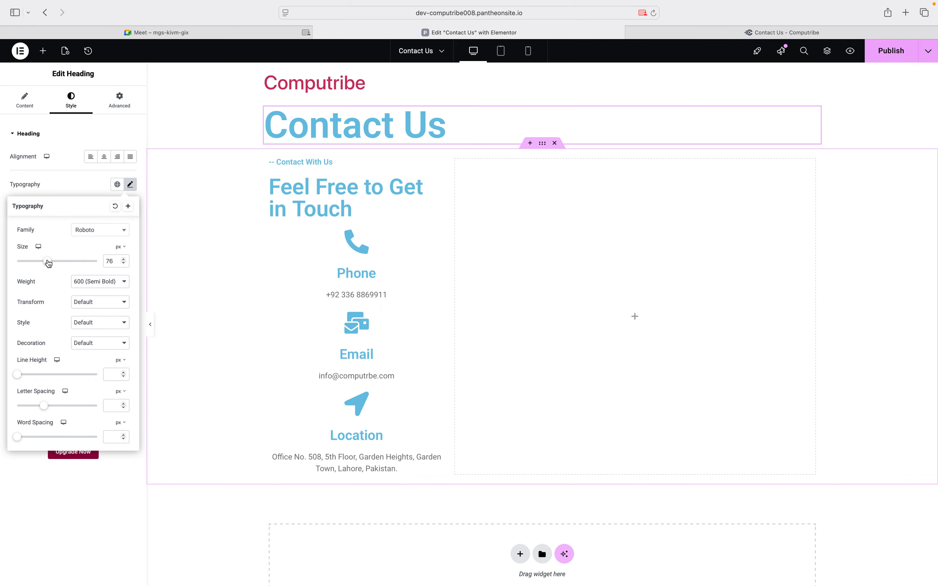
left_click_drag(41, 262, 40, 262)
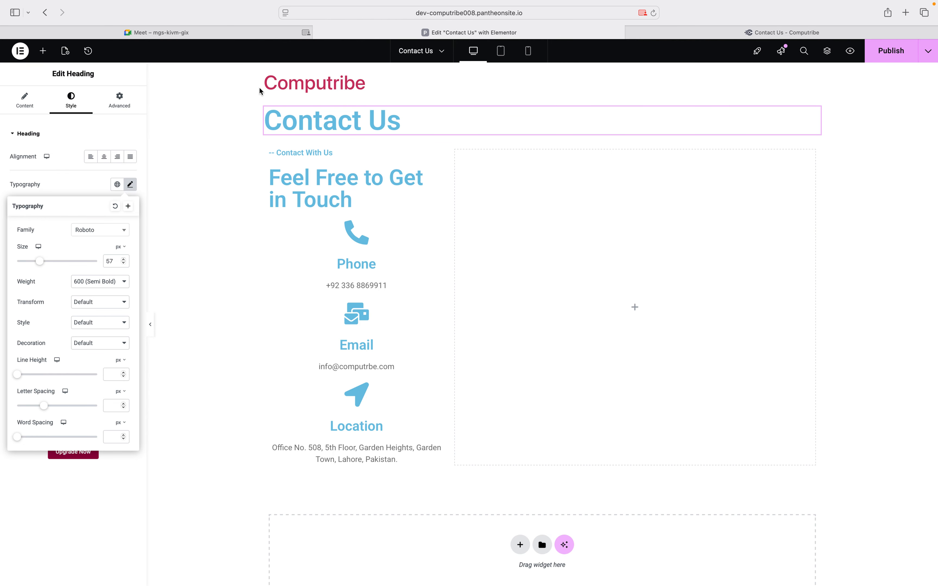
Make the Contact Us heading dark red #B90000 and copy its hex value
left_click(4, 175)
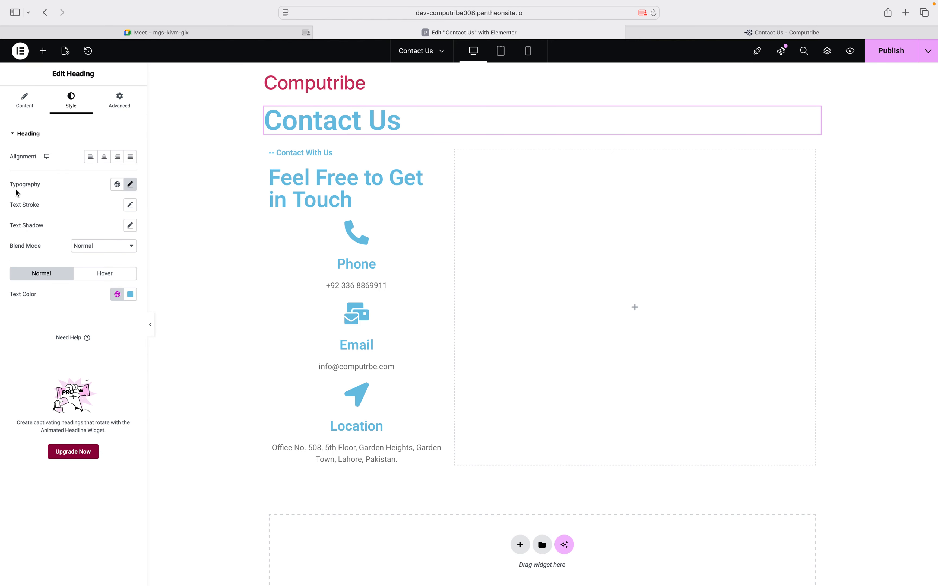
left_click(130, 294)
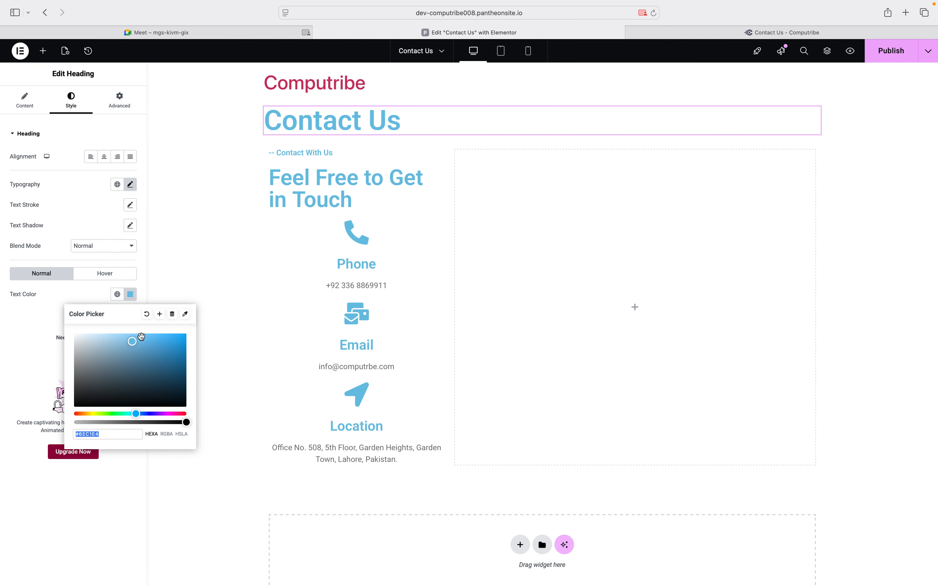
left_click(168, 413)
left_click_drag(168, 414, 194, 415)
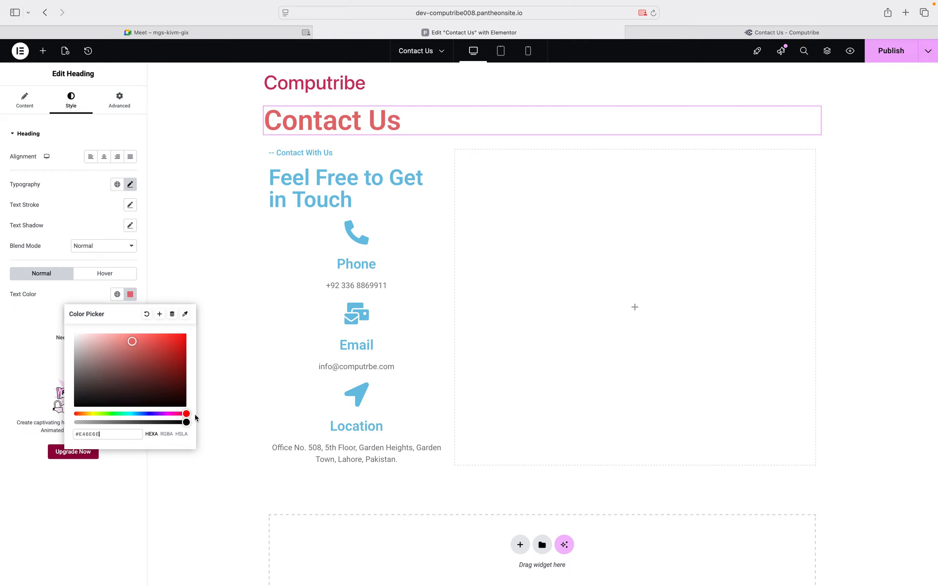
left_click(163, 338)
left_click(186, 337)
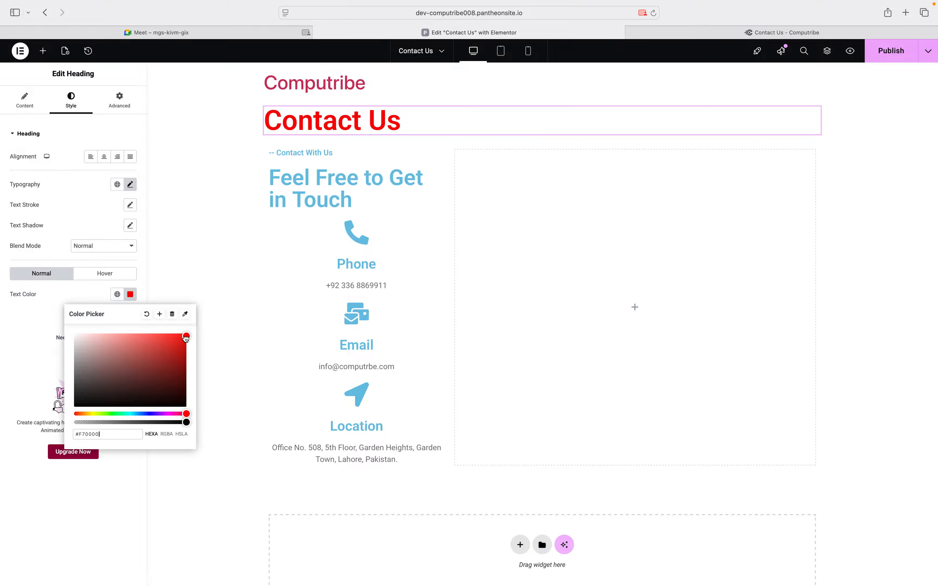
left_click_drag(186, 338, 186, 353)
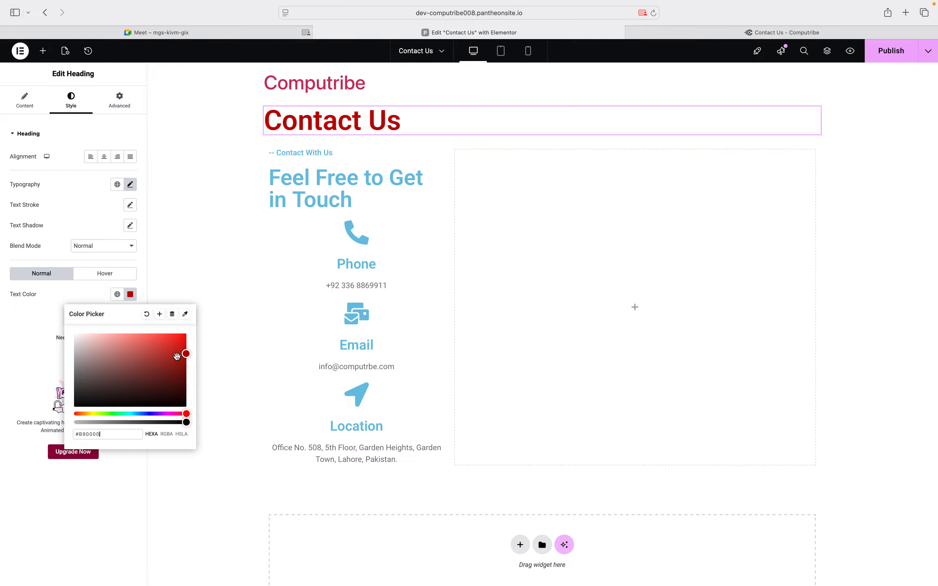
left_click(104, 435)
key("super+c")
Paste the same dark red into the Contact With Us and Feel Free to Get in Touch headings
left_click(328, 153)
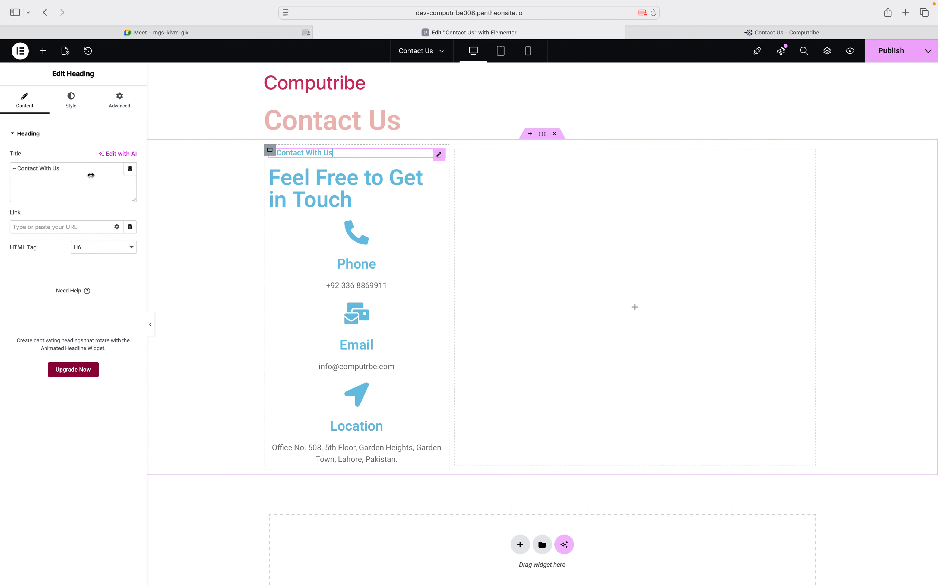
left_click(76, 113)
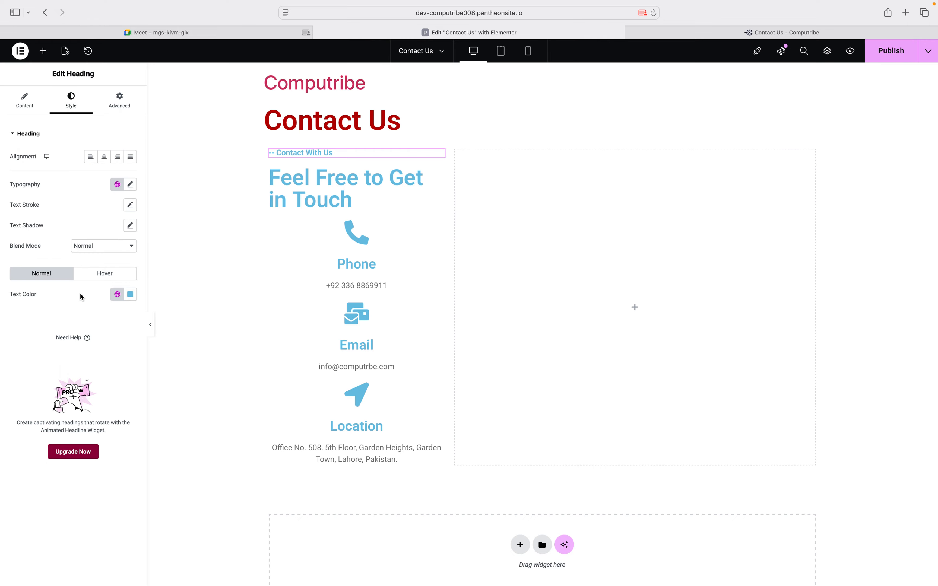
left_click(130, 296)
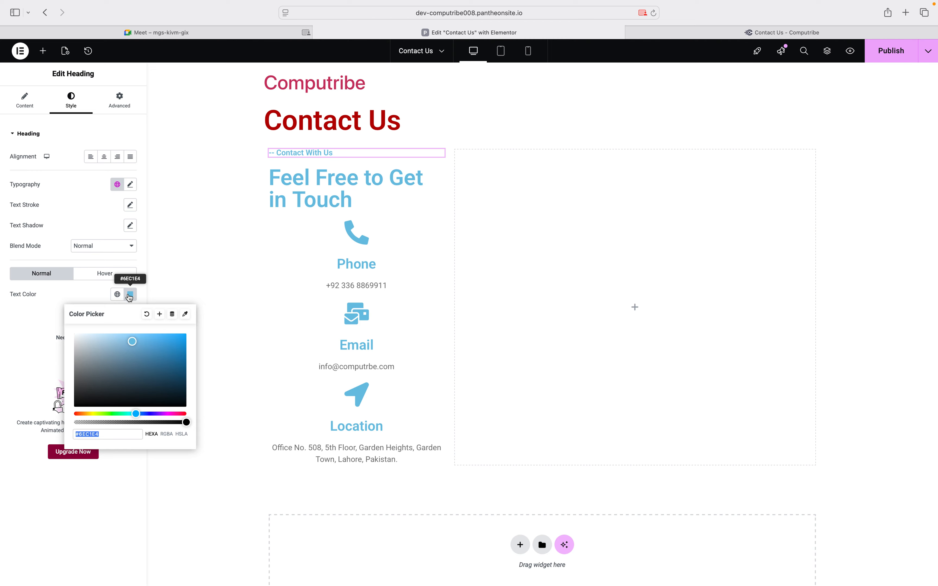
key("super+v")
left_click(350, 202)
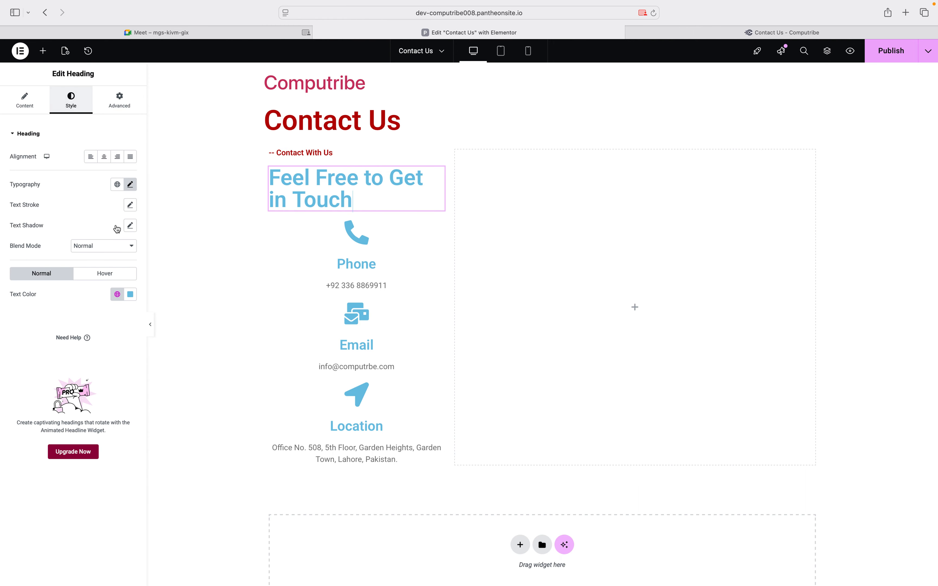
left_click(131, 295)
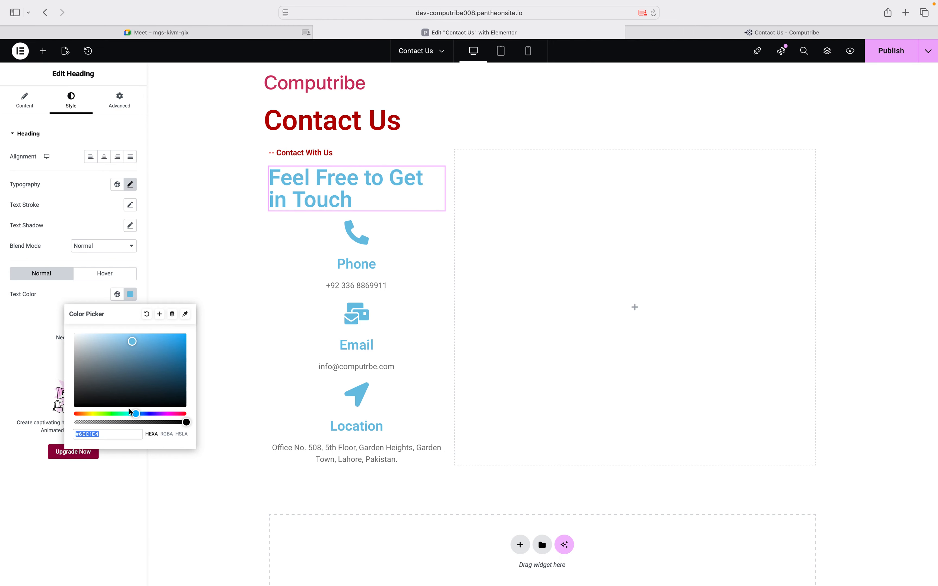
key("super+v")
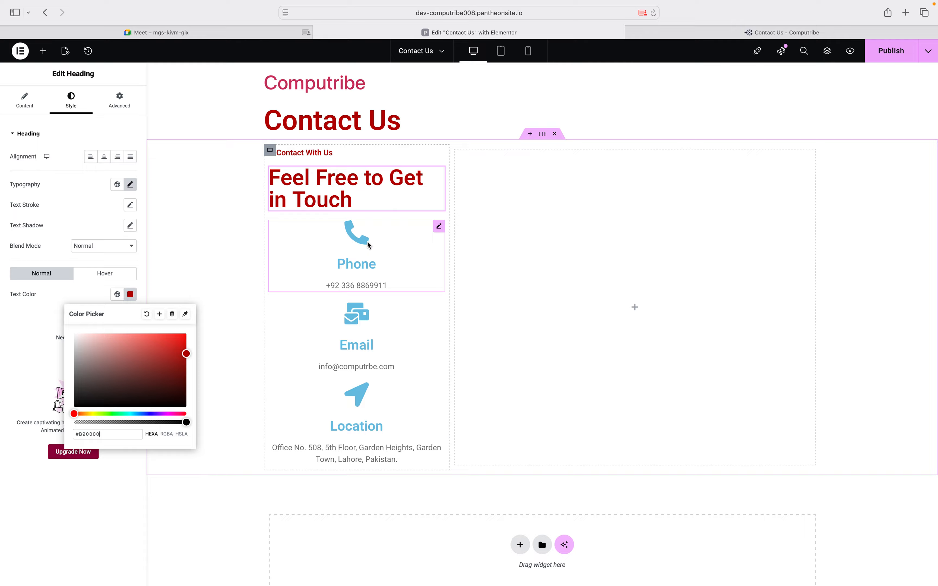
left_click(439, 228)
Make the Phone box's icon black
left_click(418, 237)
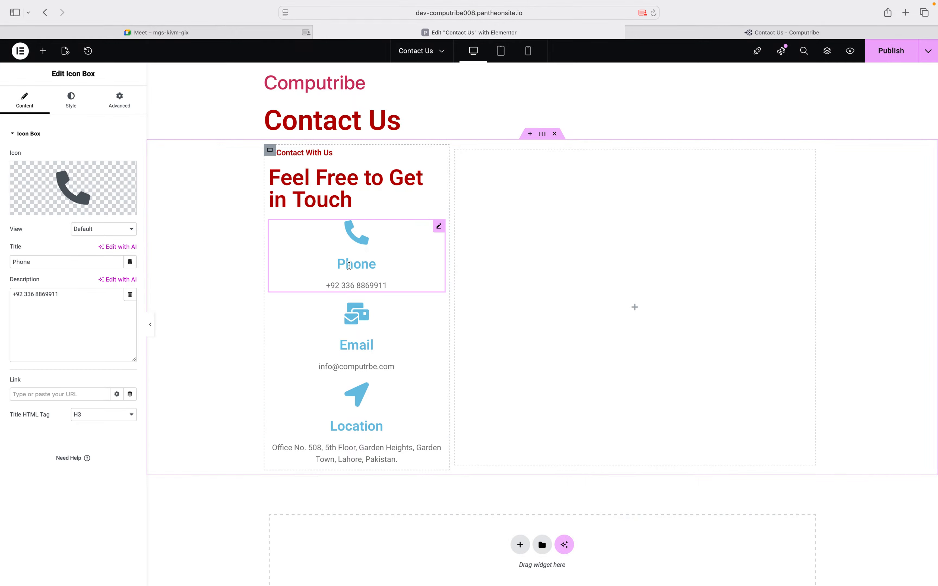
left_click(71, 100)
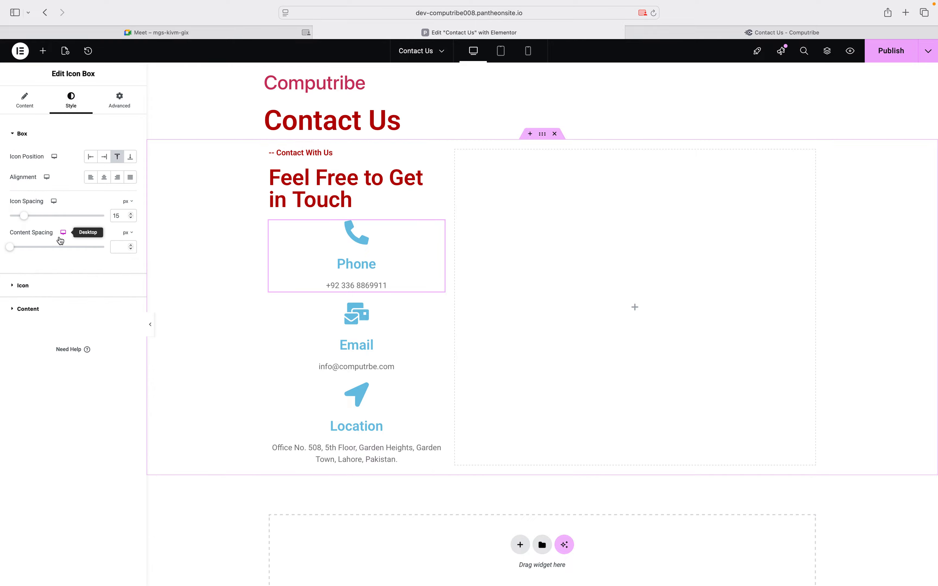
left_click(28, 289)
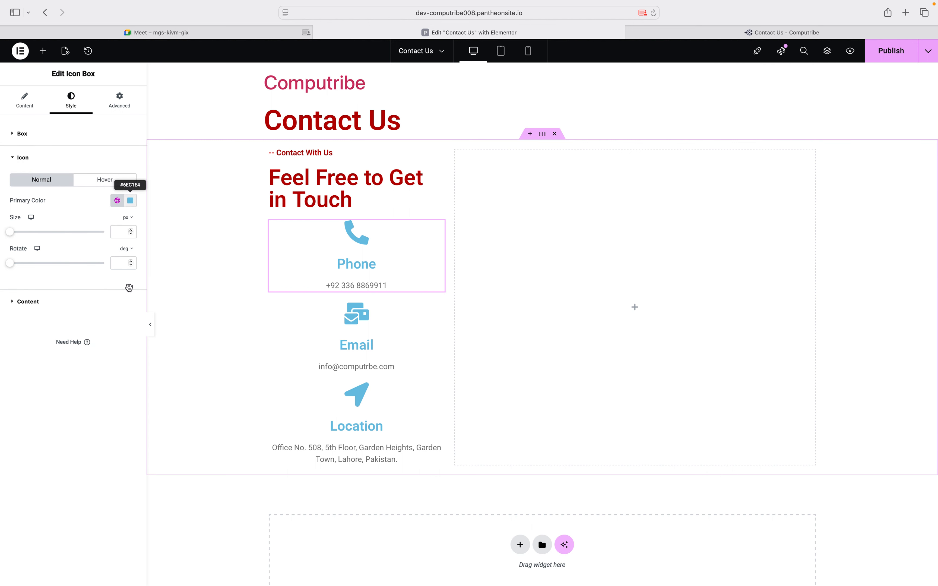
left_click(132, 200)
left_click_drag(108, 307, 60, 321)
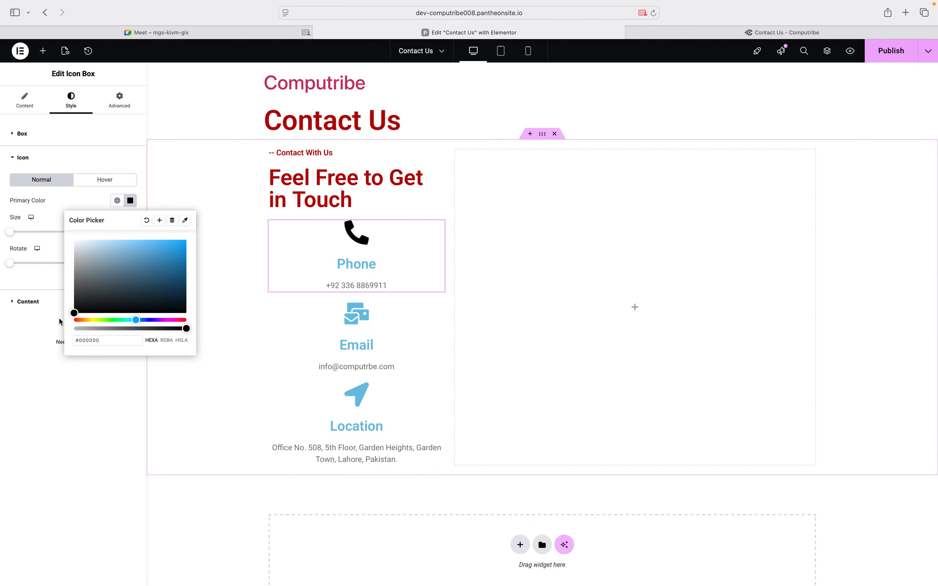
left_click(60, 321)
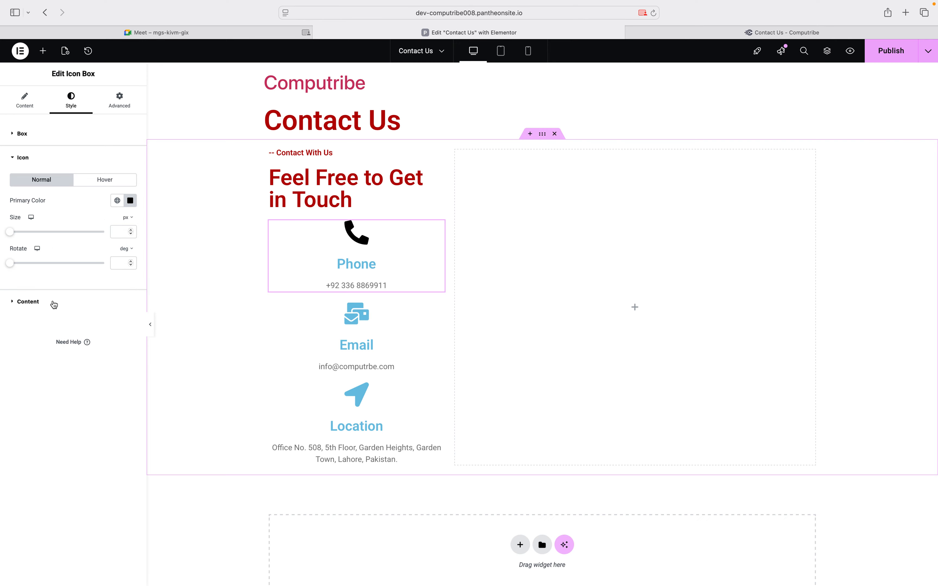
Paste the dark red hex into the Phone box's Title Color
left_click(54, 305)
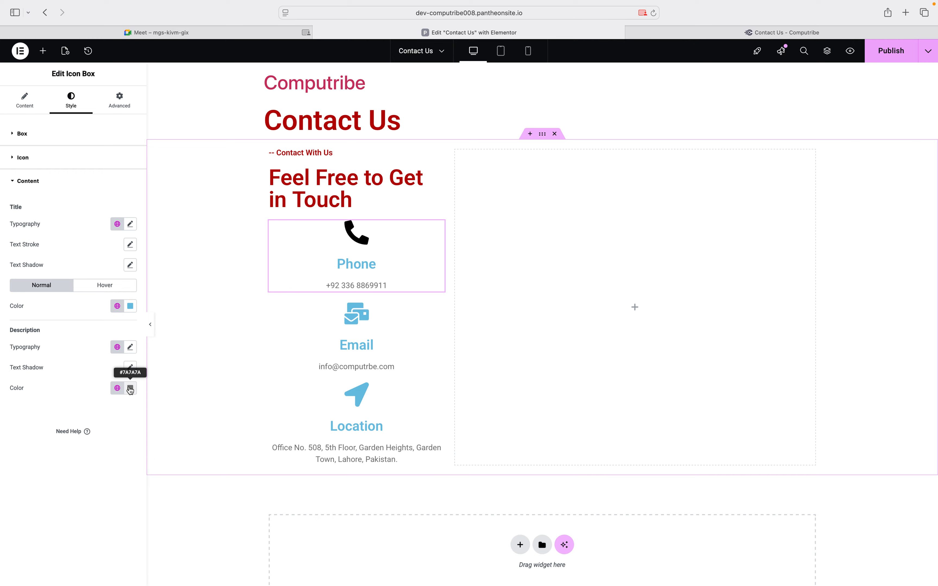
left_click(130, 307)
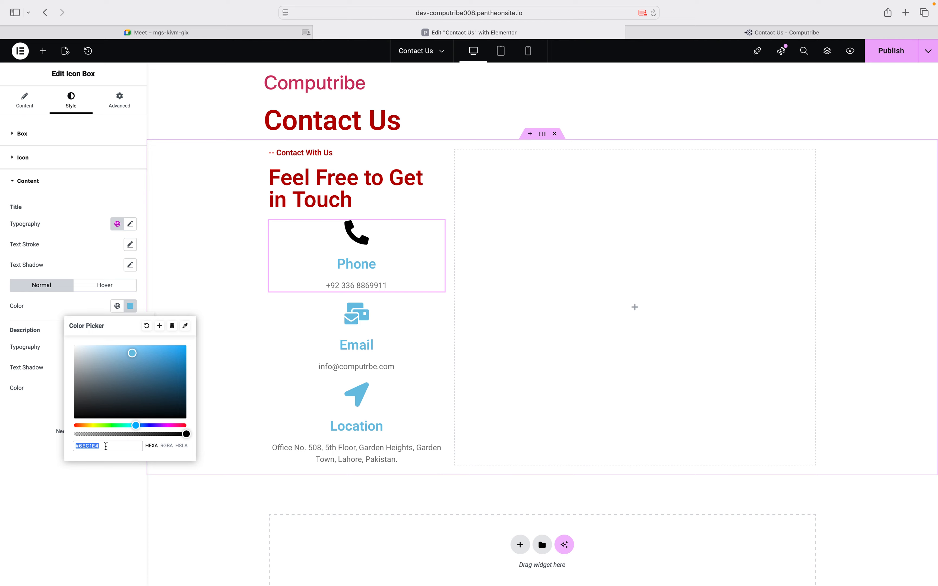
key("super+v")
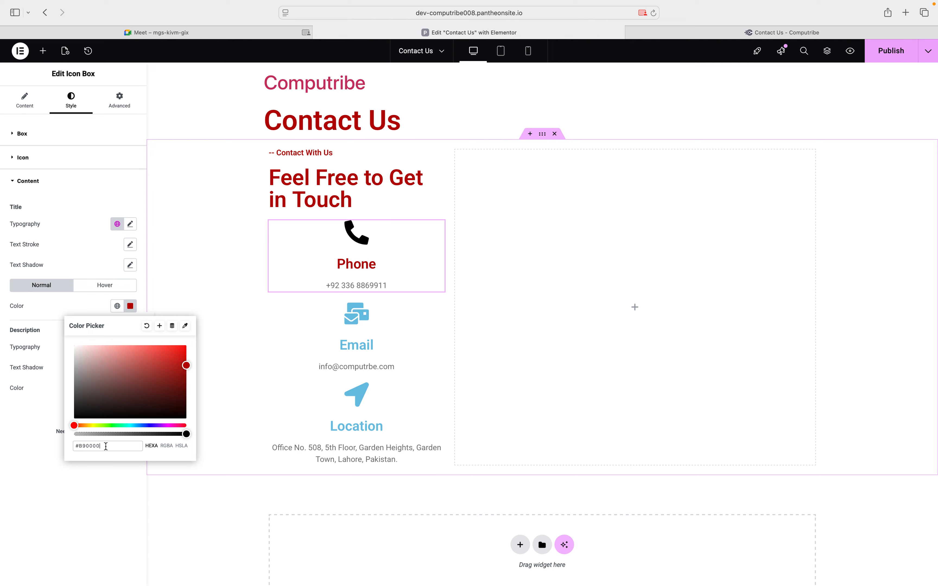
left_click(57, 391)
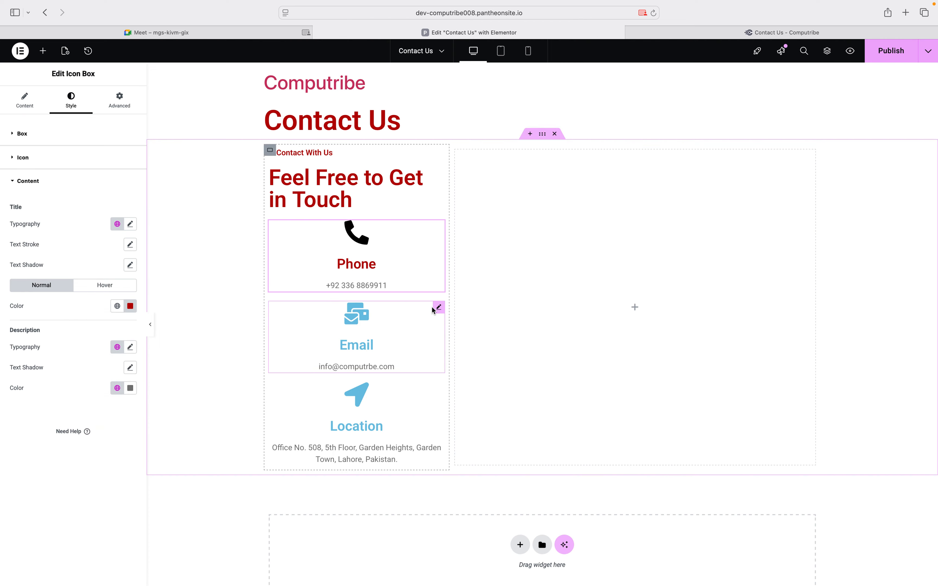
Set the Email box's icon Primary Color to black
left_click(437, 309)
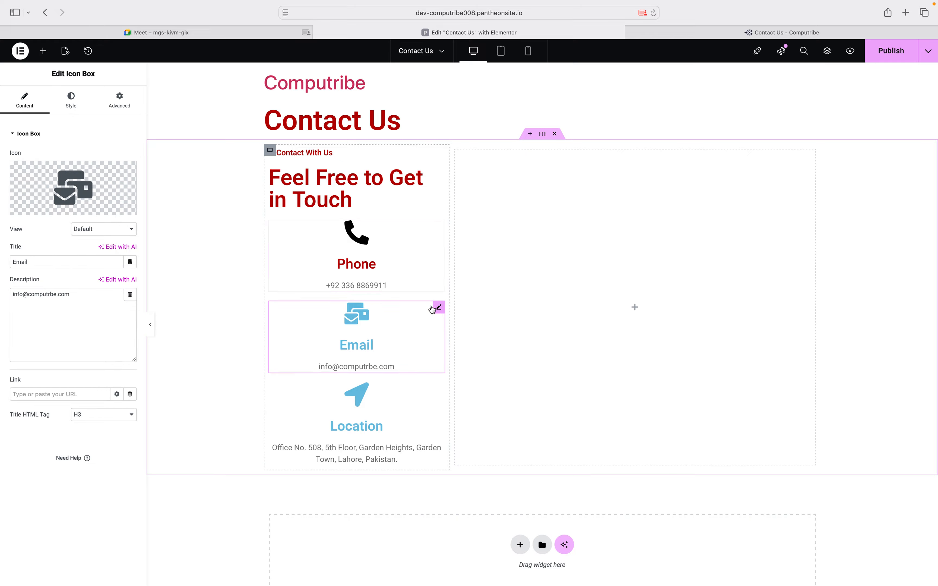
left_click(70, 104)
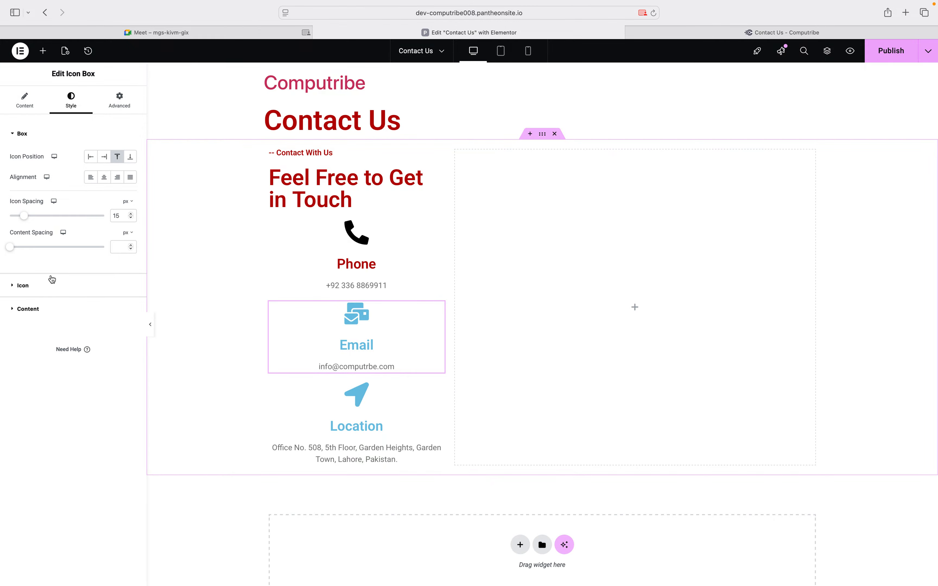
left_click(44, 284)
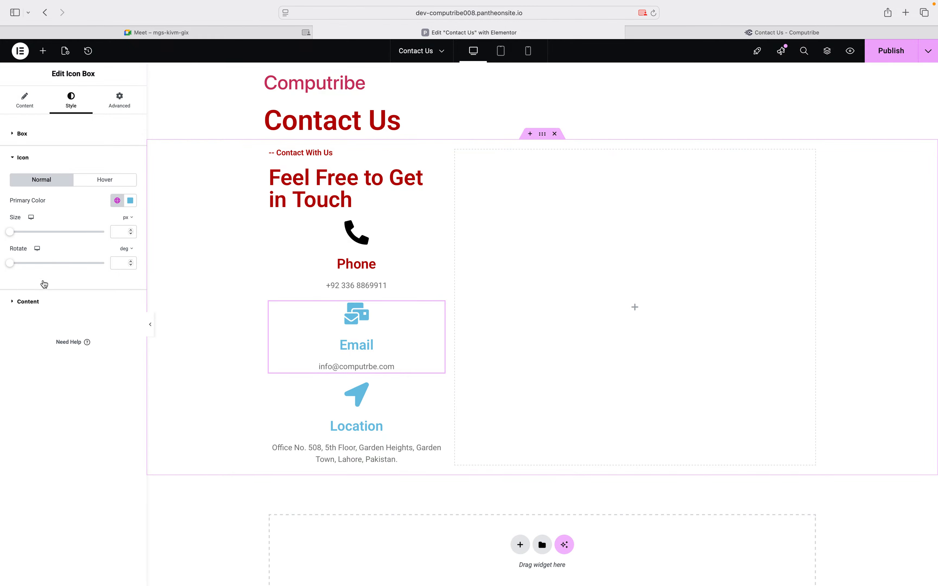
left_click(131, 201)
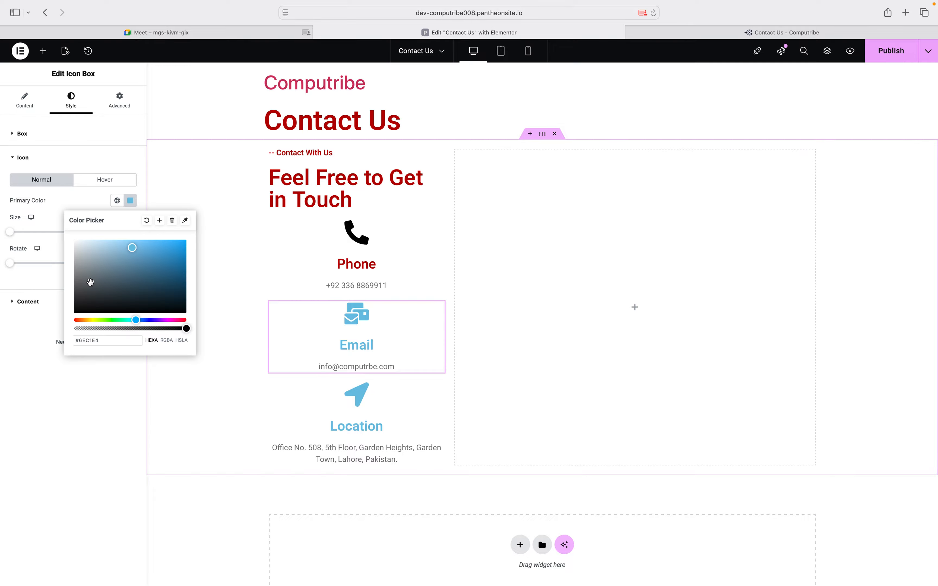
left_click_drag(90, 282, 69, 325)
left_click(59, 314)
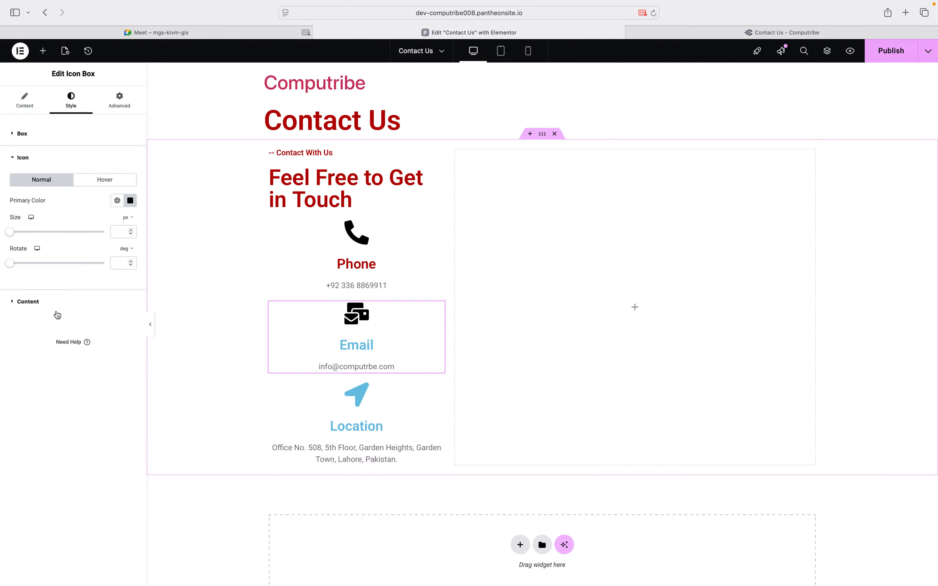
Replace the Email title colour with the pasted dark red hex
left_click(56, 307)
left_click(129, 308)
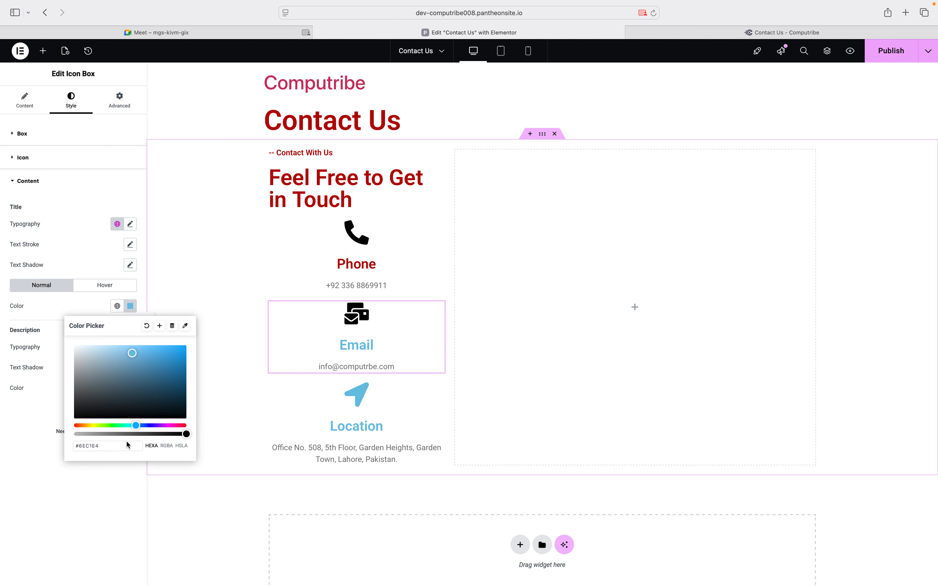
triple_click(99, 449)
key("super+a")
key("super+v")
Set the Location box's icon Primary Color to black
left_click(357, 390)
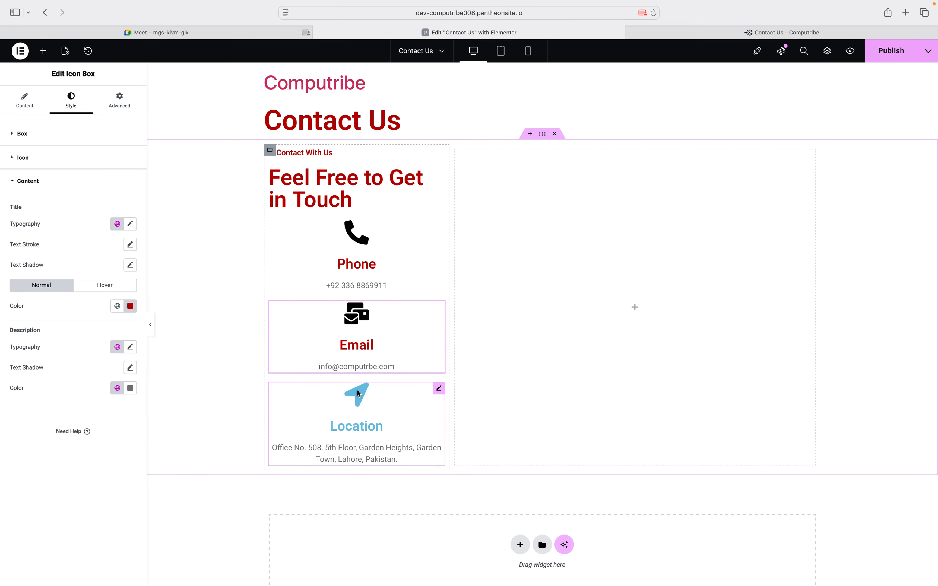
left_click(71, 100)
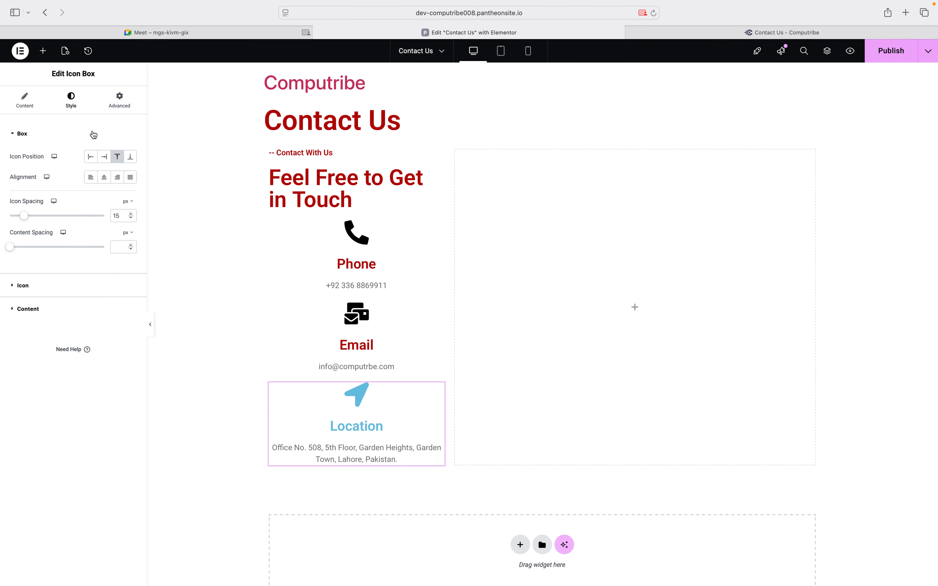
left_click(68, 288)
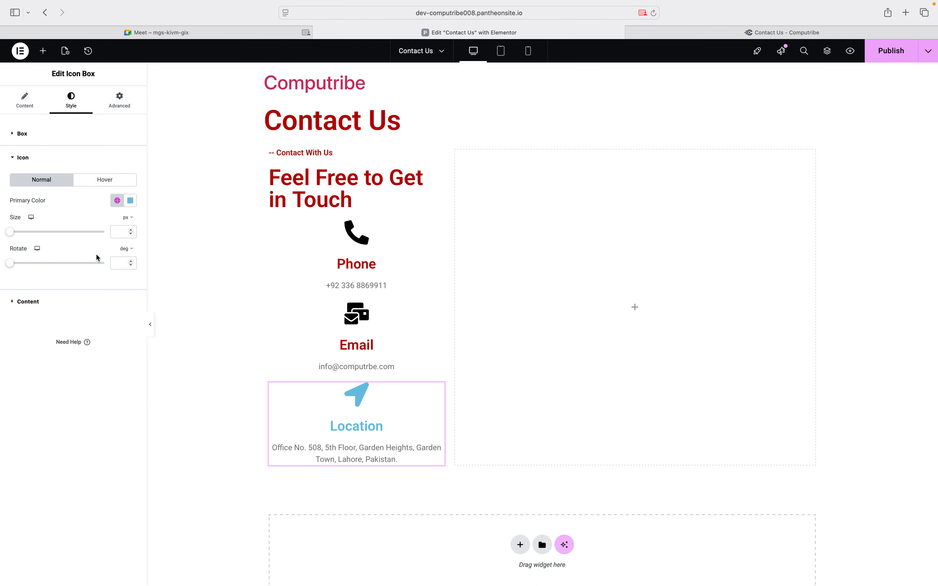
left_click(129, 203)
left_click_drag(57, 323, 32, 296)
left_click(33, 296)
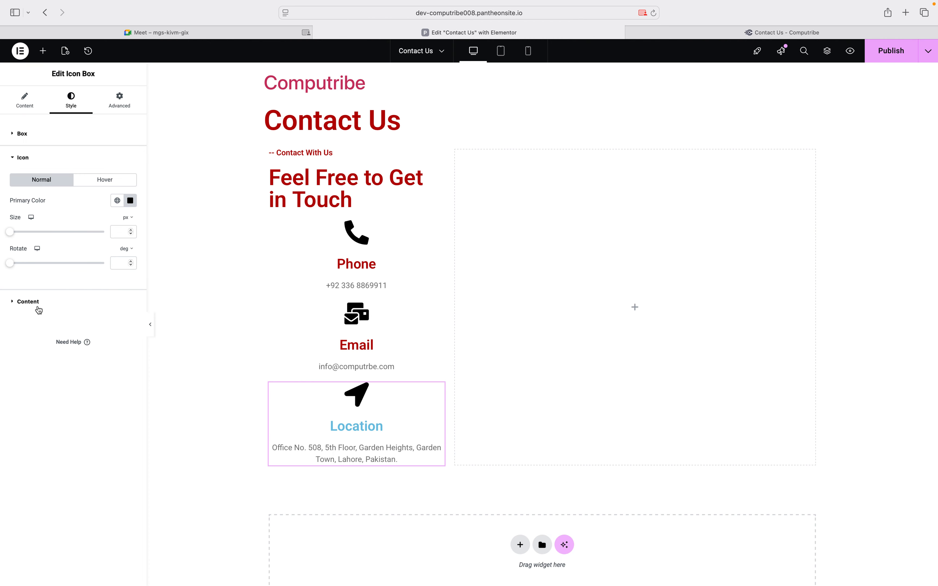
Paste the dark red hex into the Location title colour
left_click(64, 320)
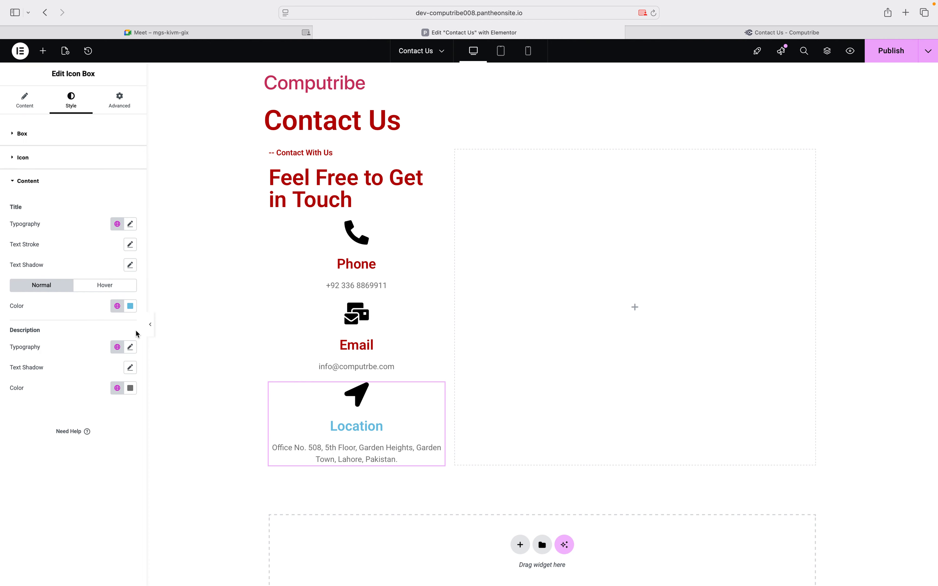
left_click(130, 306)
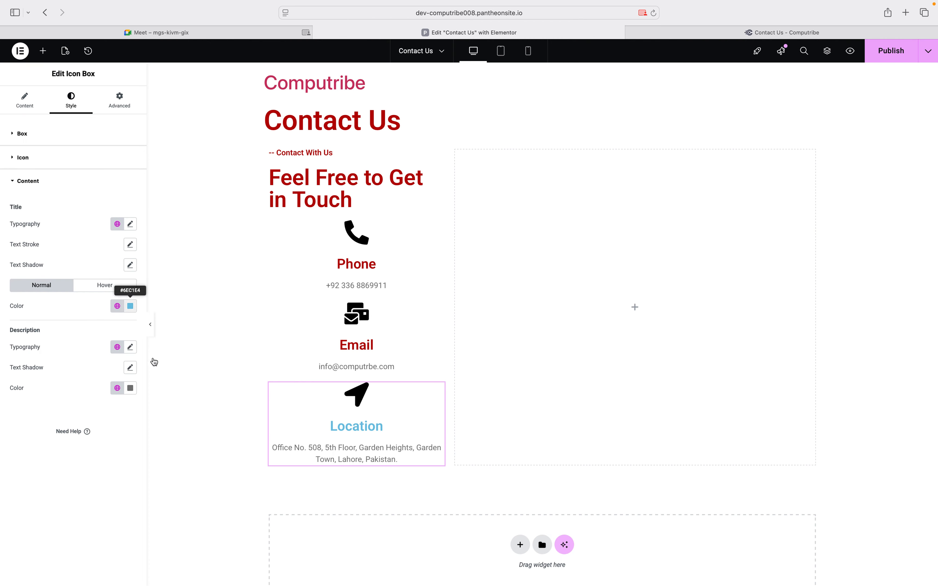
key("super+v")
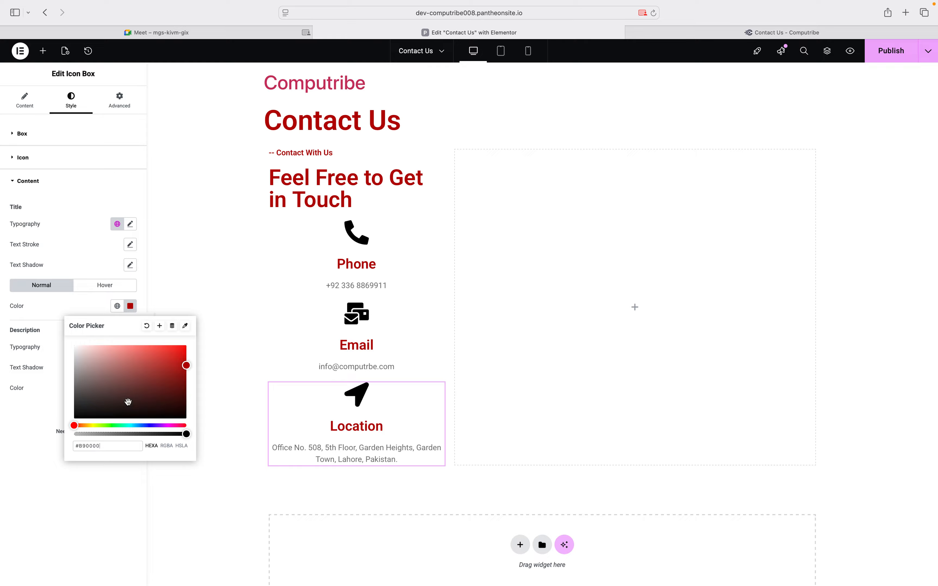
left_click(81, 502)
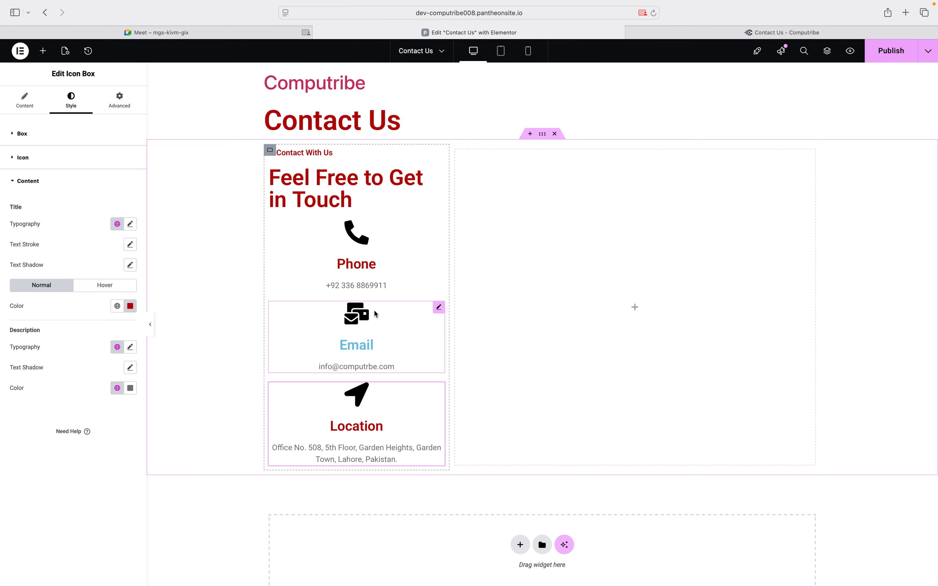
Give the Phone box title a black hover colour
left_click(438, 228)
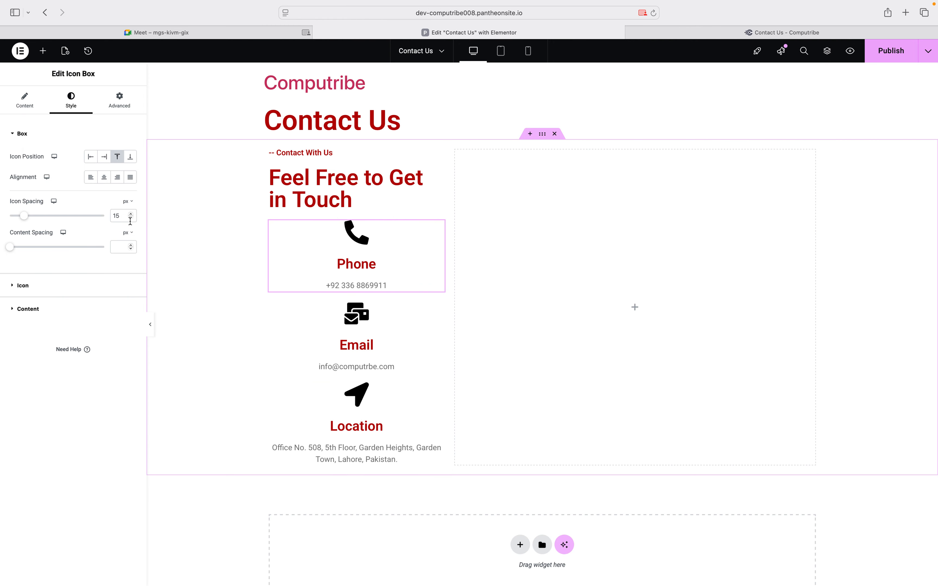
left_click(28, 309)
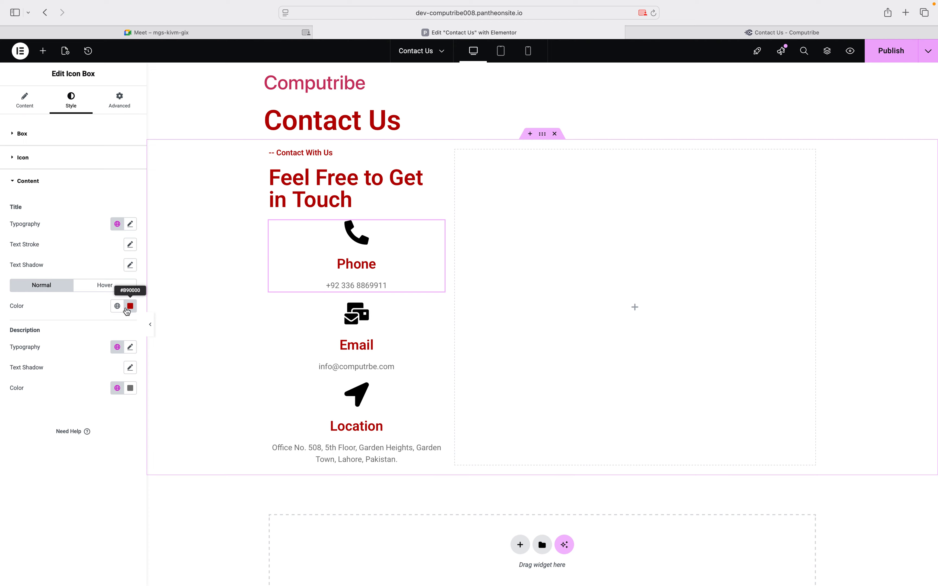
left_click(111, 287)
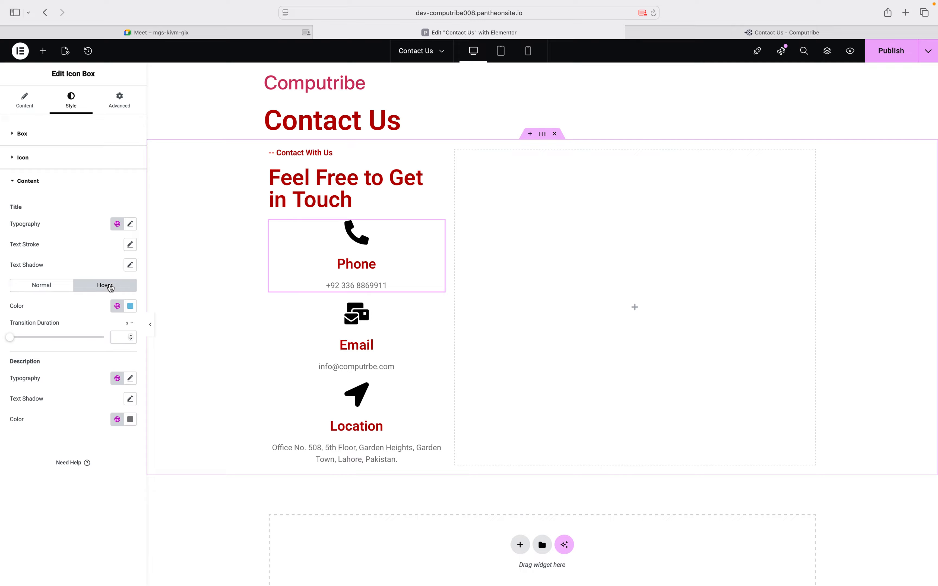
left_click(131, 307)
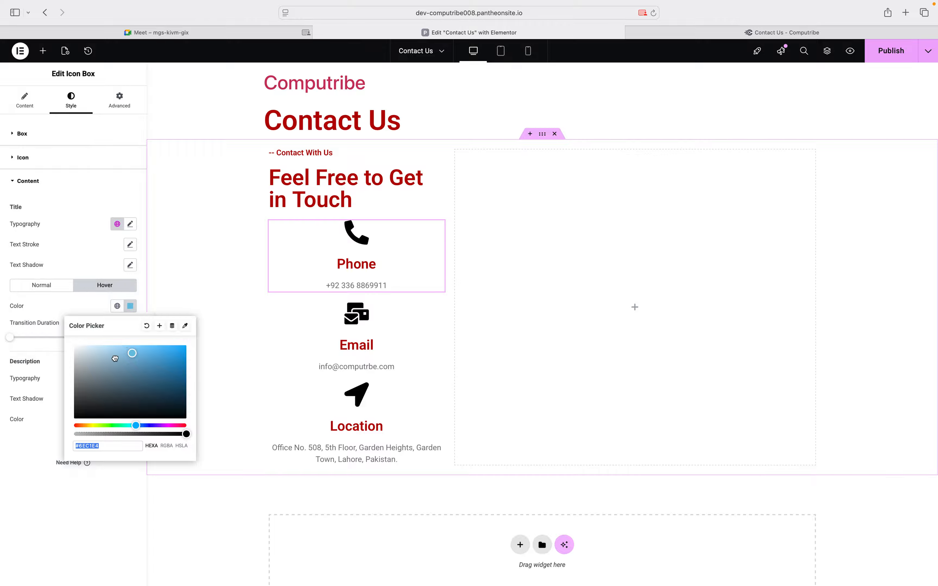
left_click_drag(115, 358, 42, 444)
left_click(42, 444)
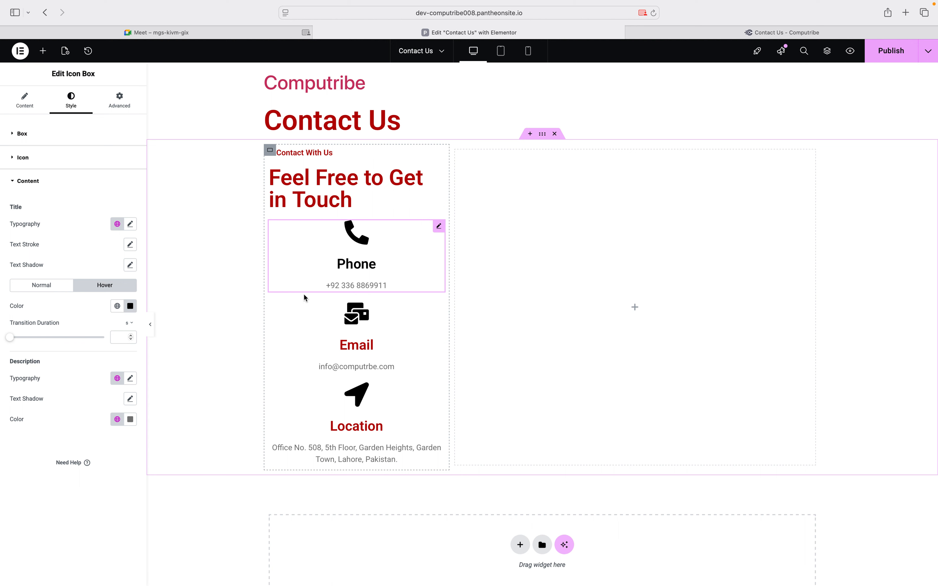
Give the Email box title a pasted hover colour
left_click(437, 308)
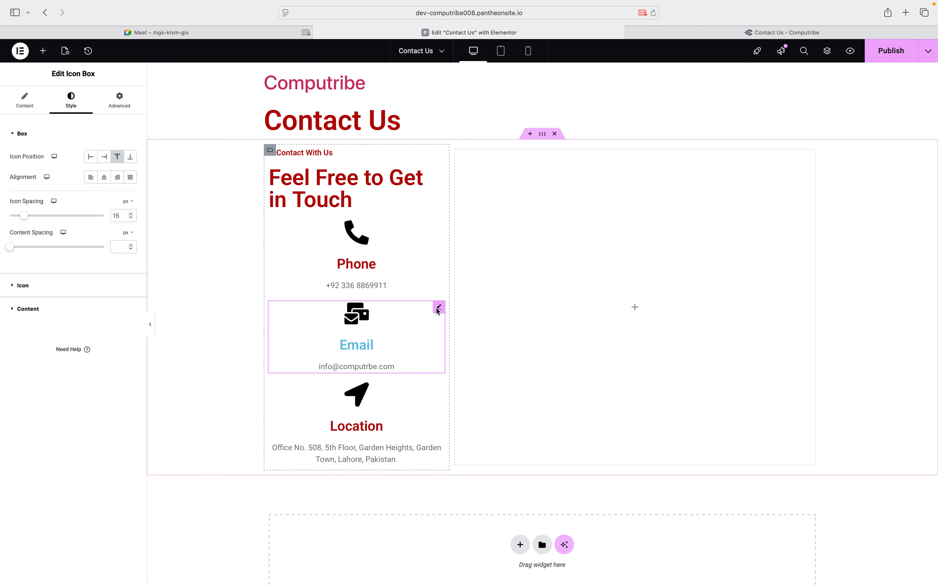
left_click(24, 285)
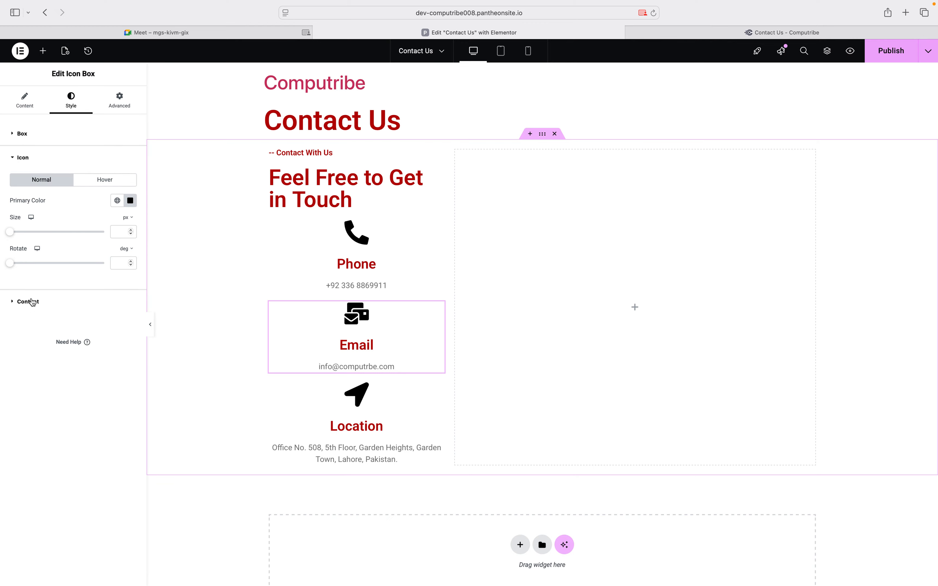
left_click(102, 301)
left_click(100, 285)
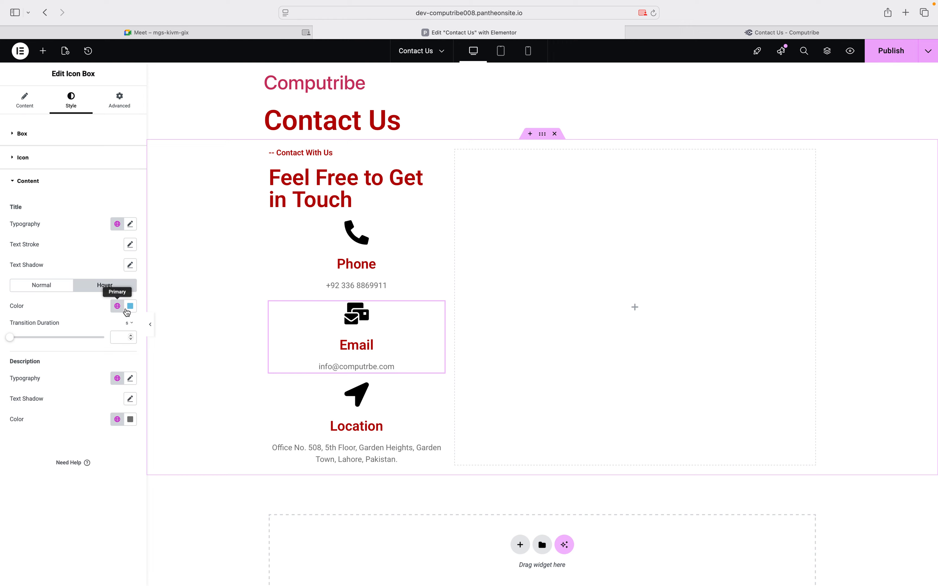
left_click(130, 306)
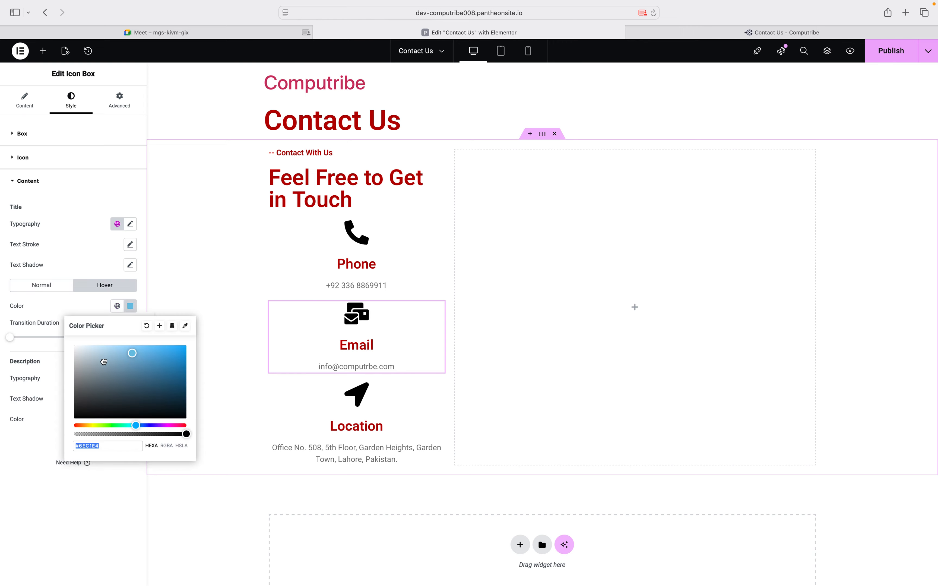
type("#000000")
left_click(67, 444)
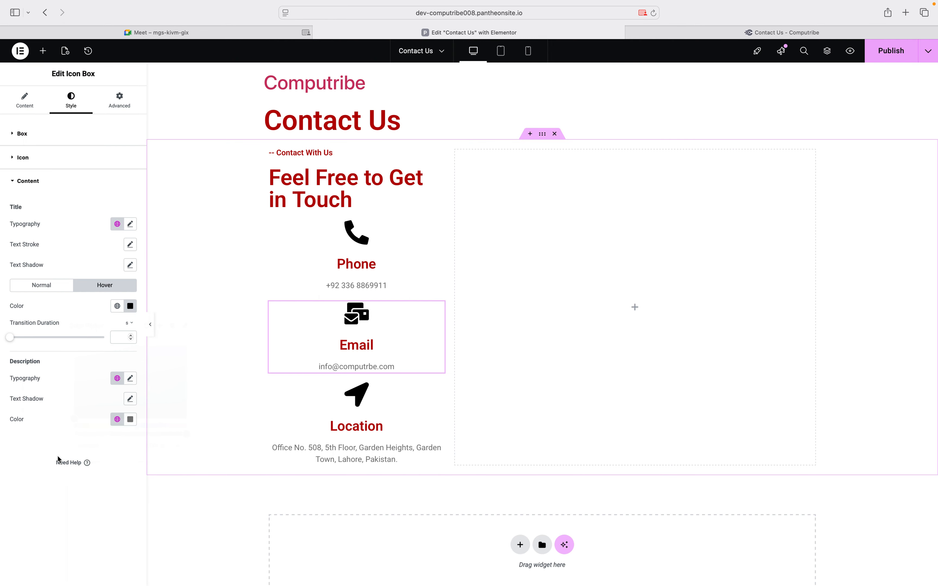
Give the Location box title a black hover colour
left_click(437, 393)
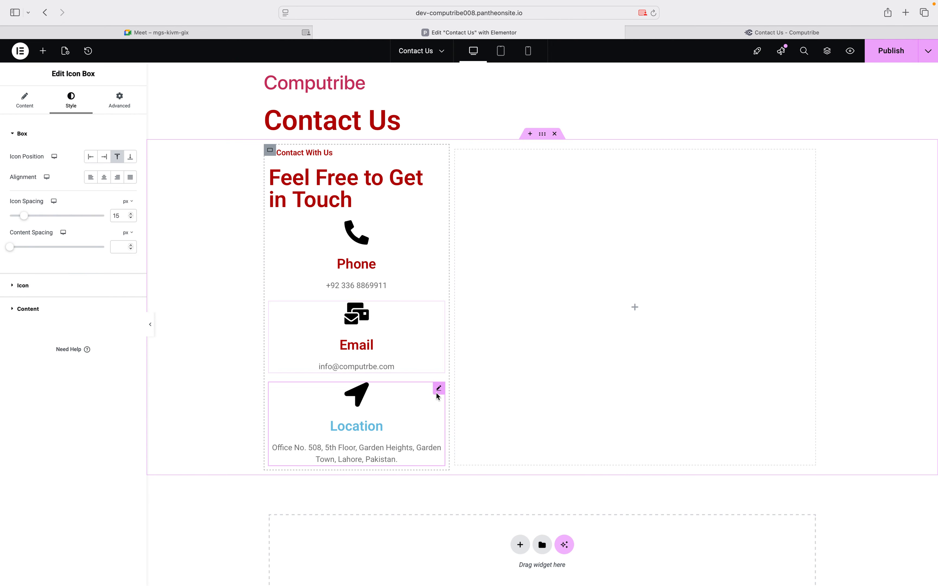
left_click(59, 309)
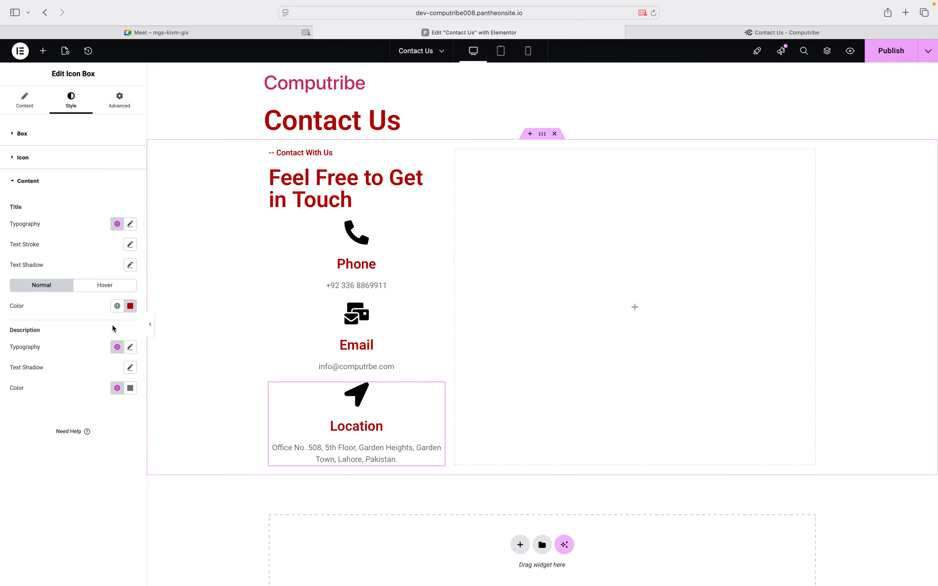
left_click(108, 291)
left_click(130, 306)
left_click_drag(132, 353, 54, 431)
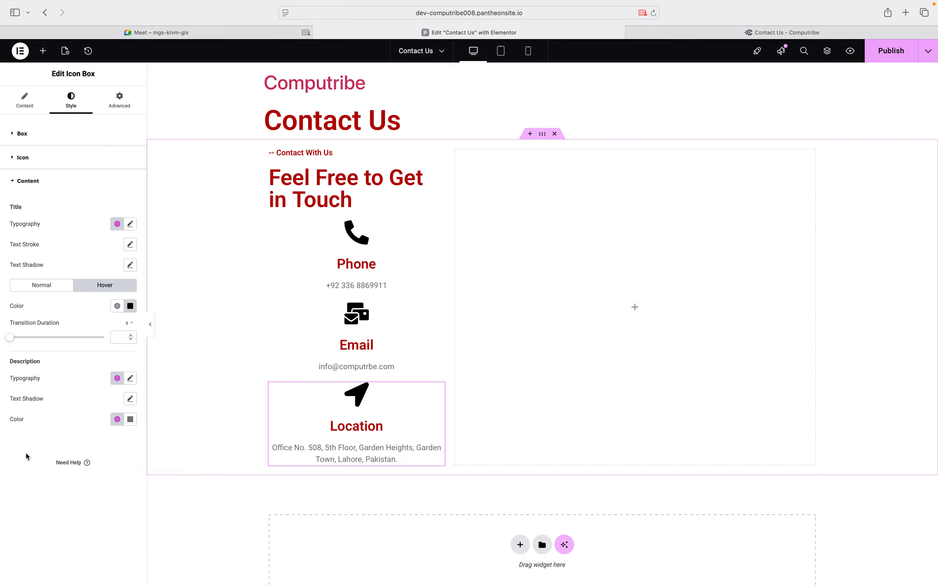
Drag a WPForms widget into the empty right column and select Simple Contact Form
left_click(632, 306)
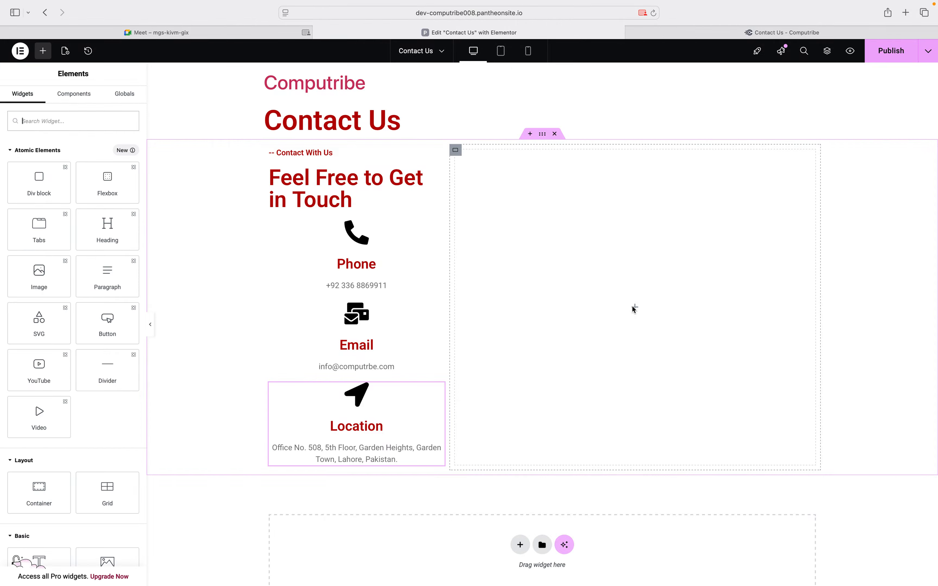
scroll(42, 387, "down", 10)
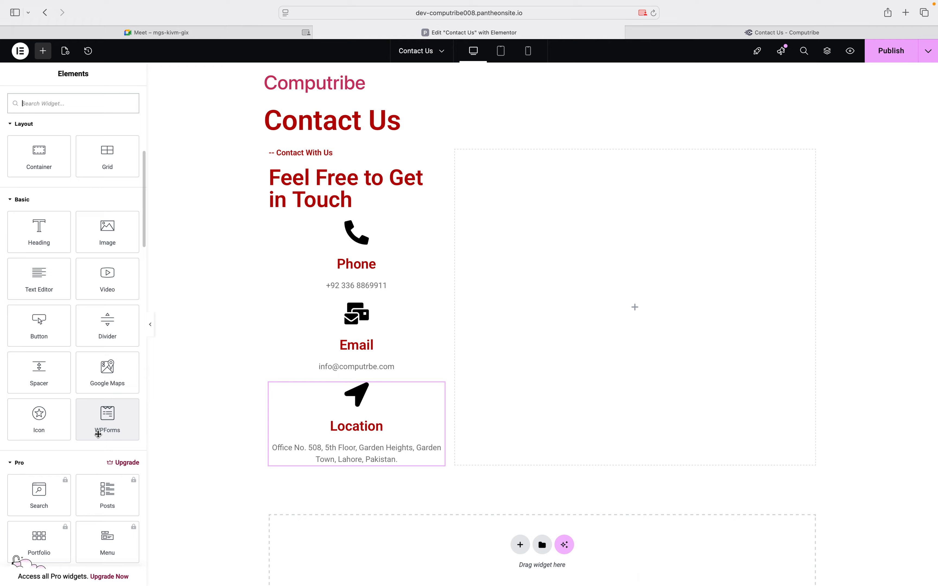
left_click_drag(98, 434, 628, 316)
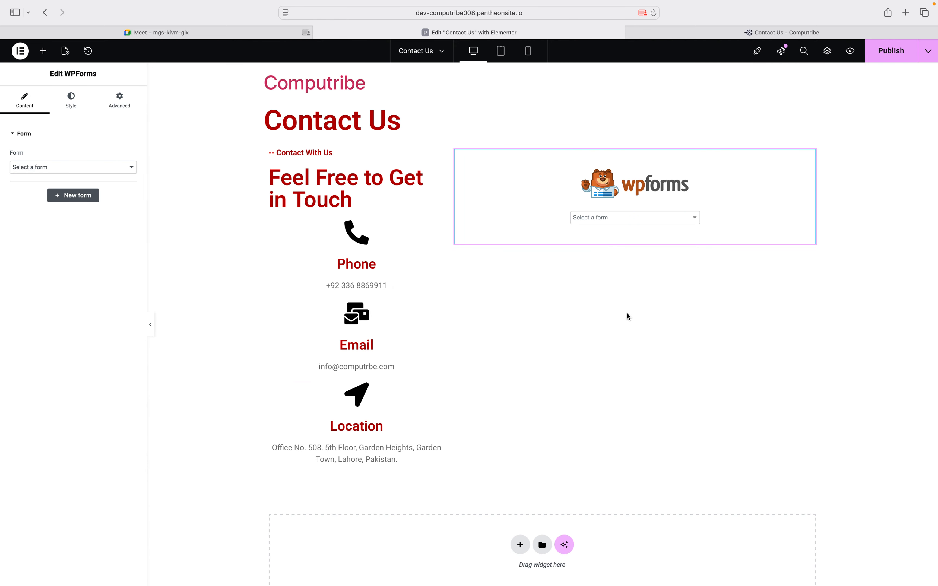
left_click(588, 218)
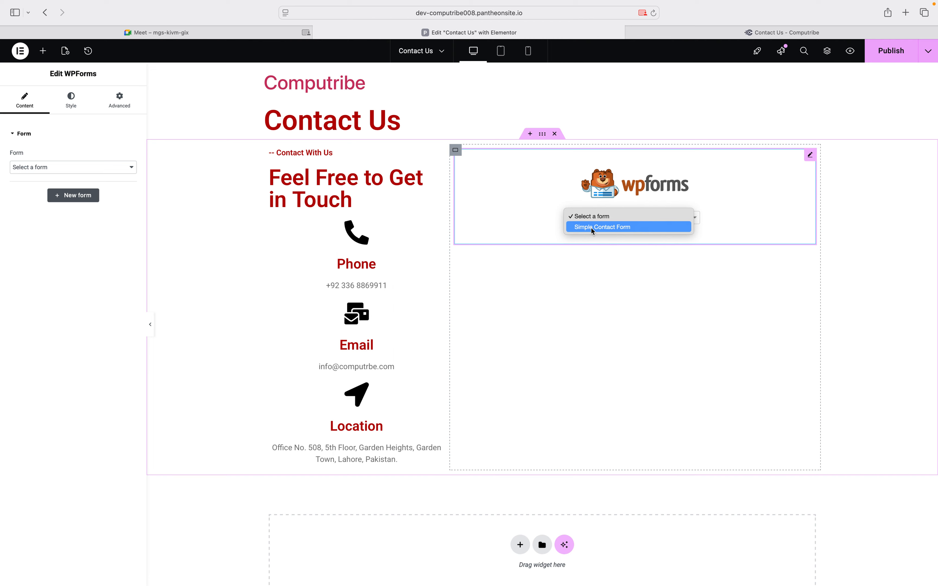
left_click(591, 228)
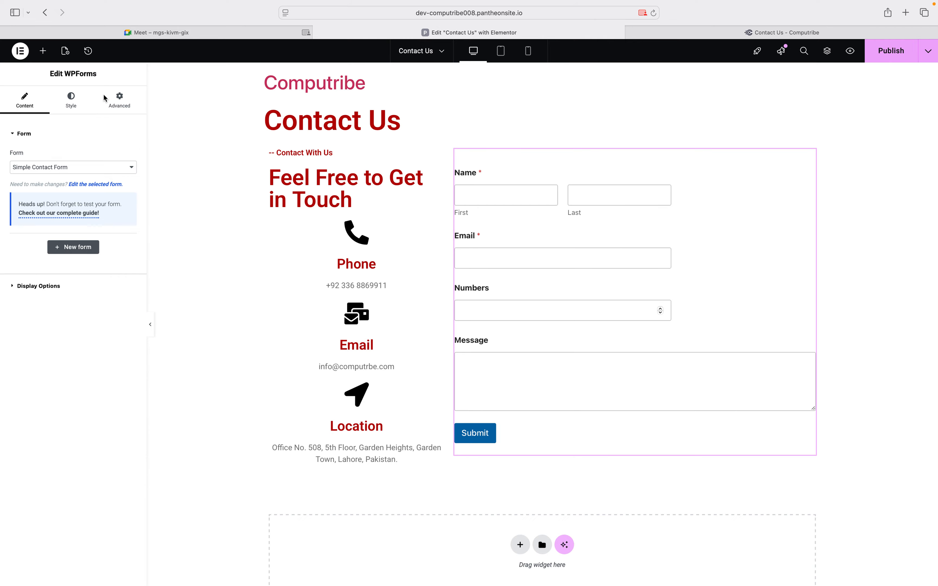
Set the WPForms Submit button background to #B90000 after dismissing the Pro theme notice
left_click(78, 98)
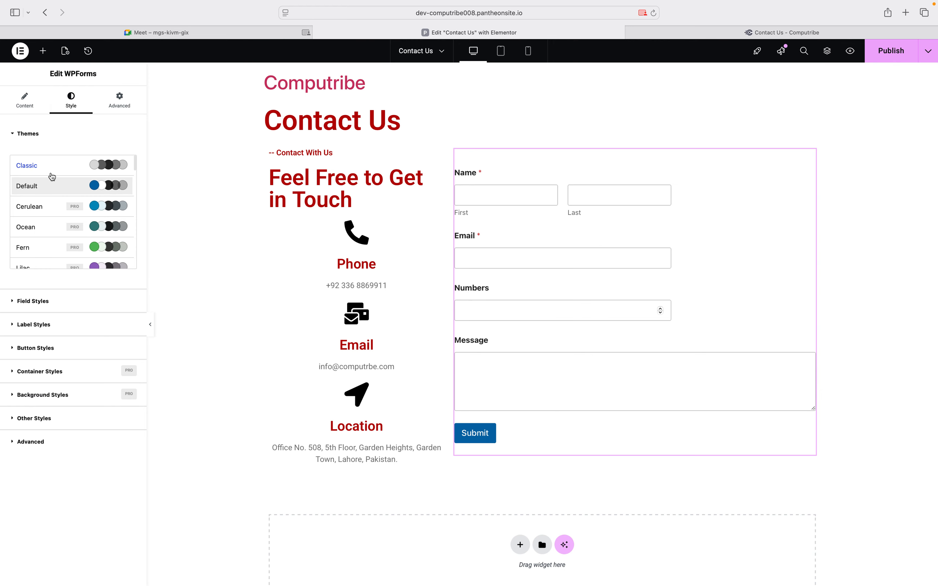
left_click(42, 212)
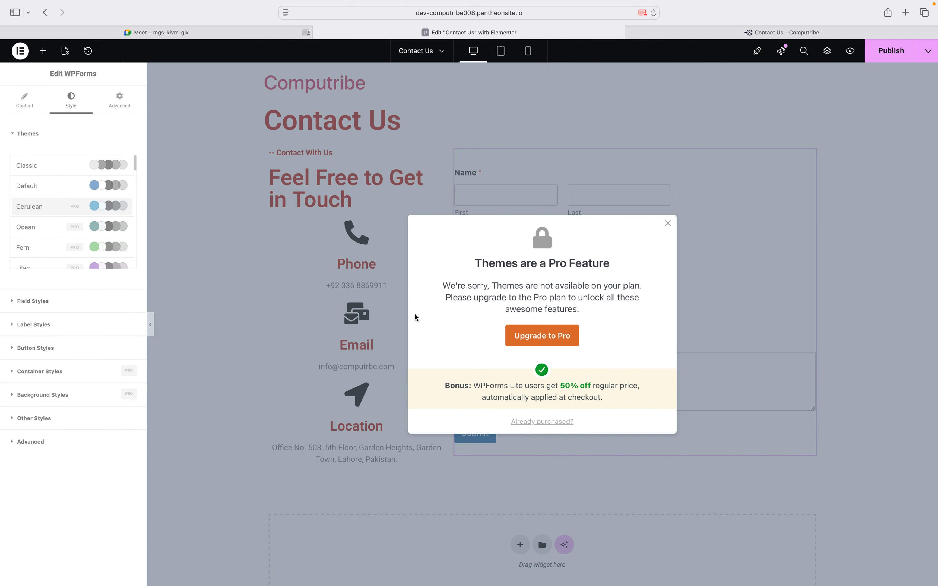
left_click(667, 223)
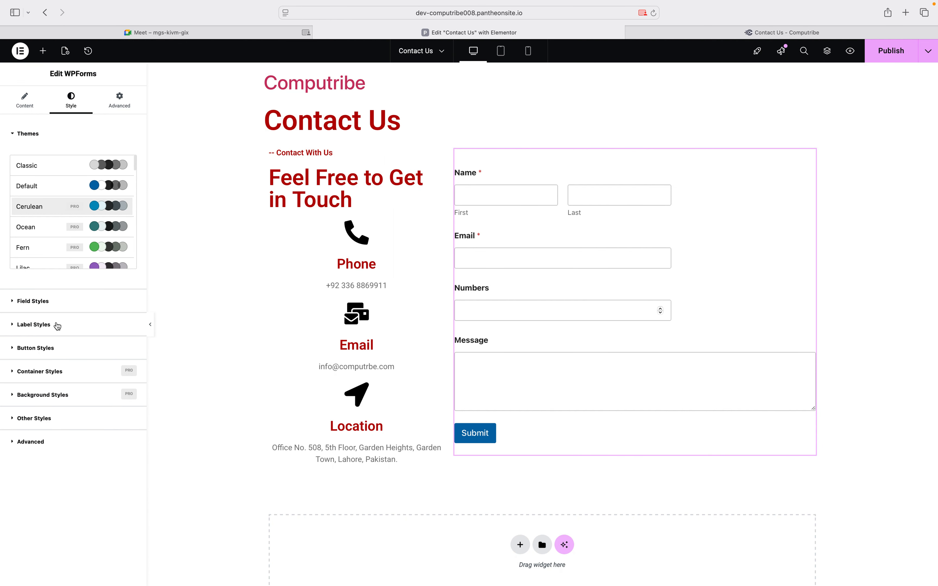
left_click(35, 348)
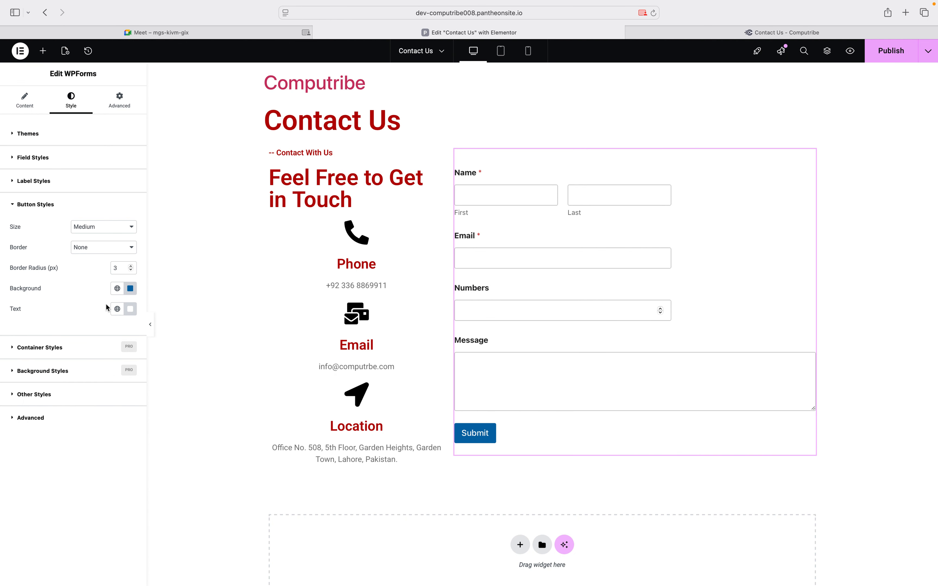
left_click(130, 288)
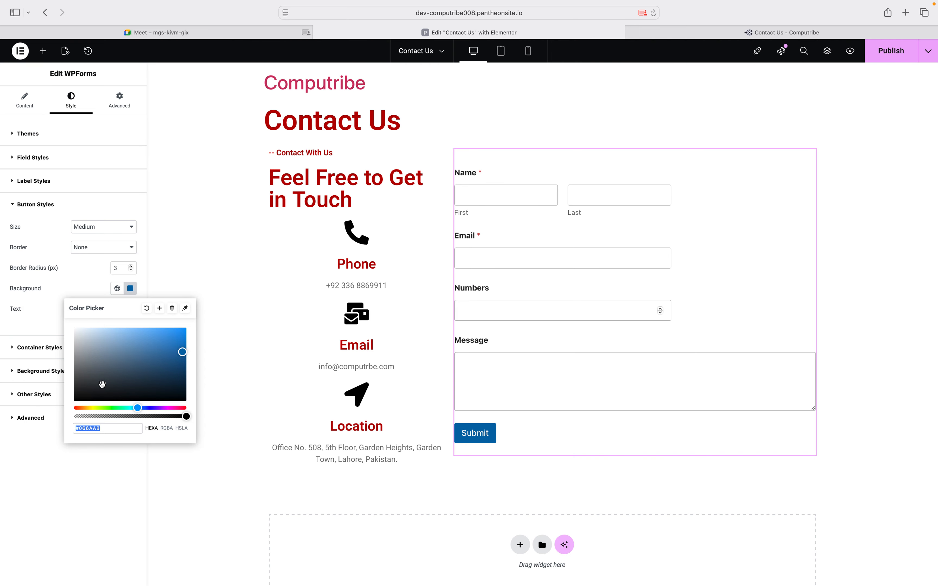
type("#B90000")
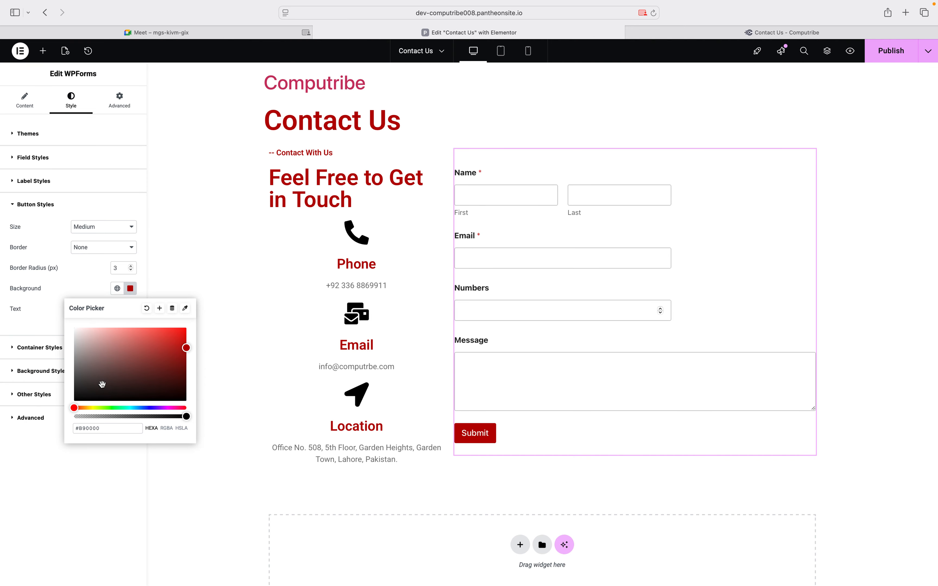
left_click(0, 327)
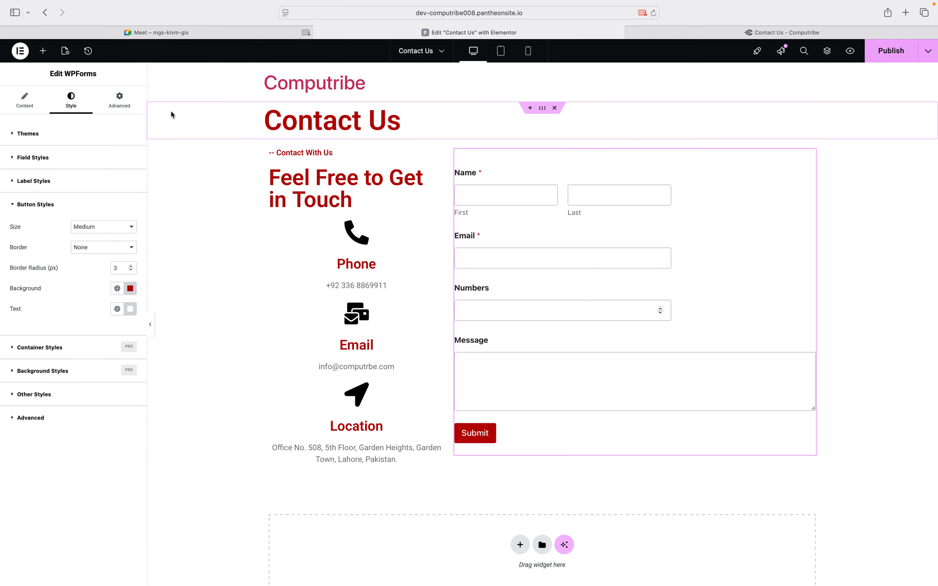
Set the form widget's linked Advanced padding to 30 px on all sides
left_click(126, 106)
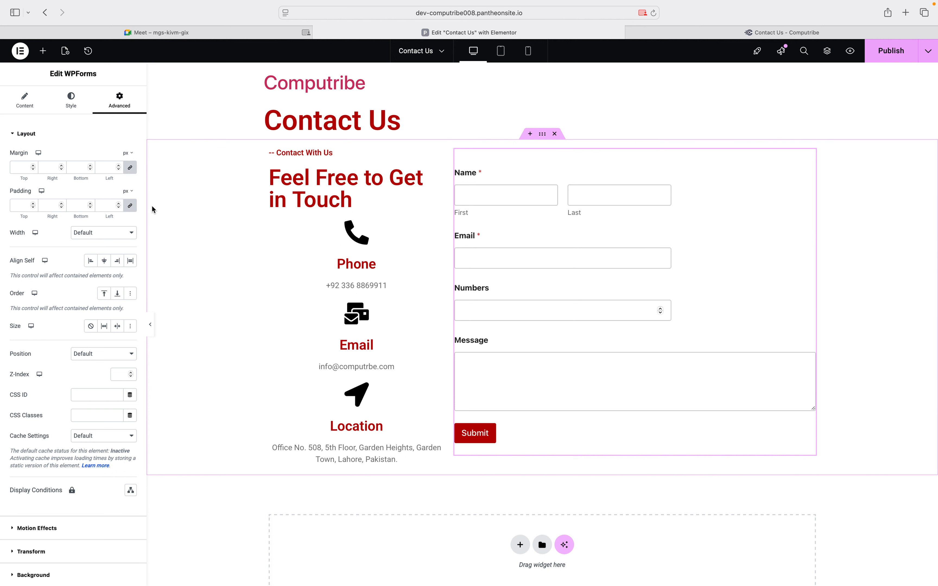
left_click(34, 205)
type("2")
key("Up")
key("Up")
key("Up")
key("Up")
key("Up")
key("Up")
key("Up")
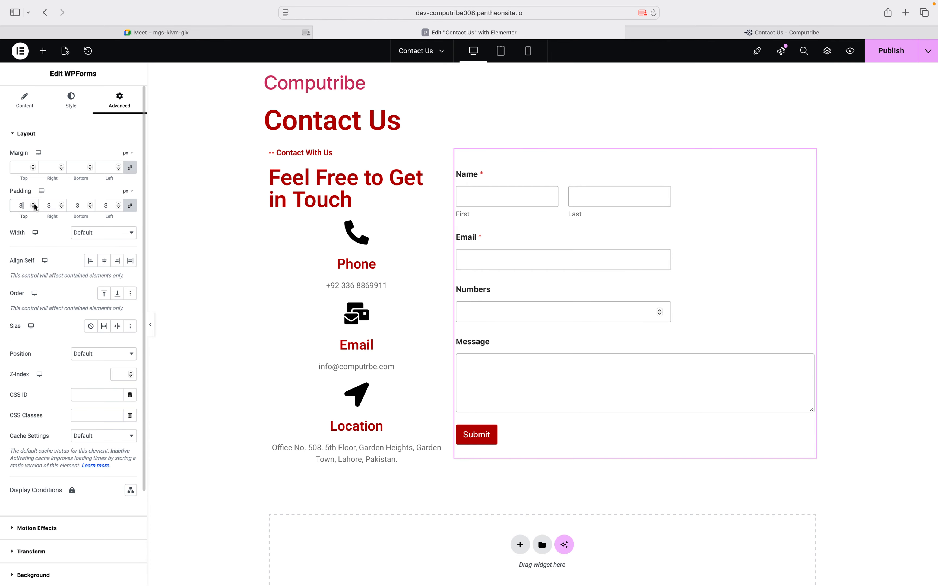
key("Up")
key("Up")
key("Up")
key("Up")
key("Up")
key("Up")
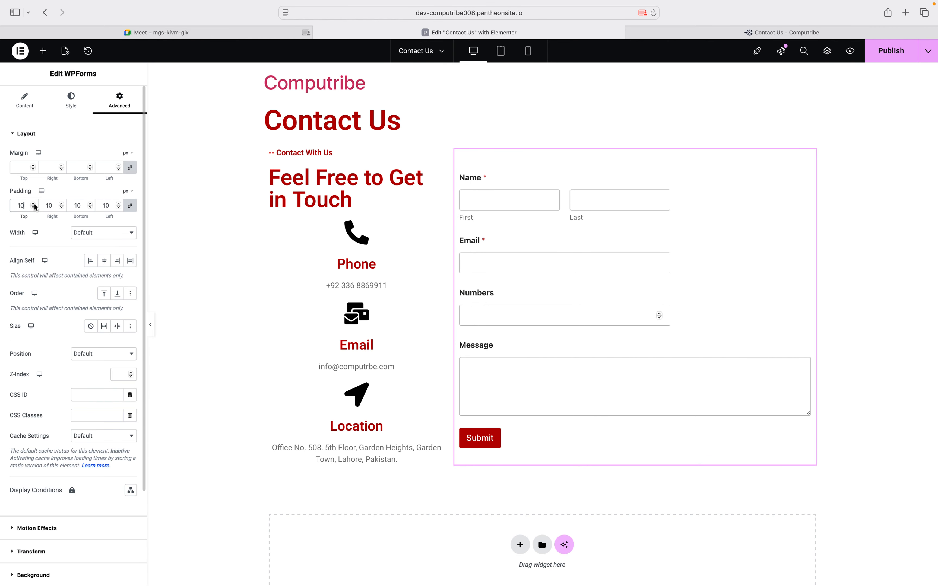
key("Up")
key("Up")
key("Up")
key("Up")
key("Up")
key("Up")
key("Up")
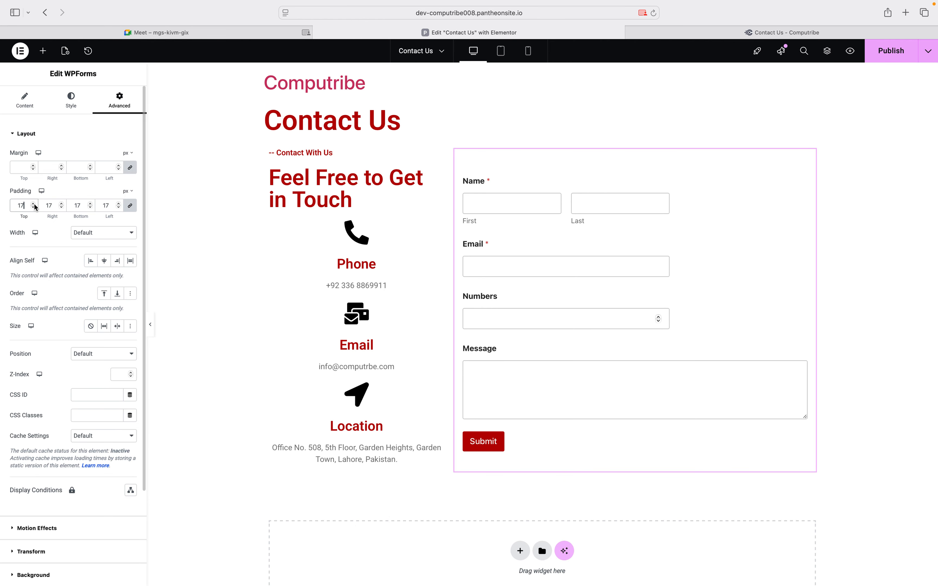
key("Up")
key("Up")
key("Up")
key("Up")
key("Up")
key("Up")
key("Up")
key("Up")
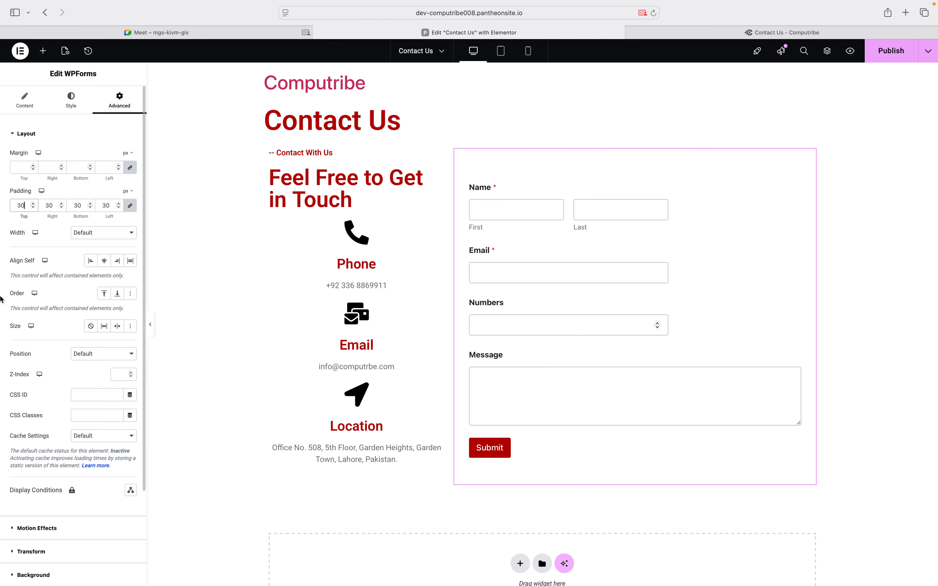
mouse_move(1, 296)
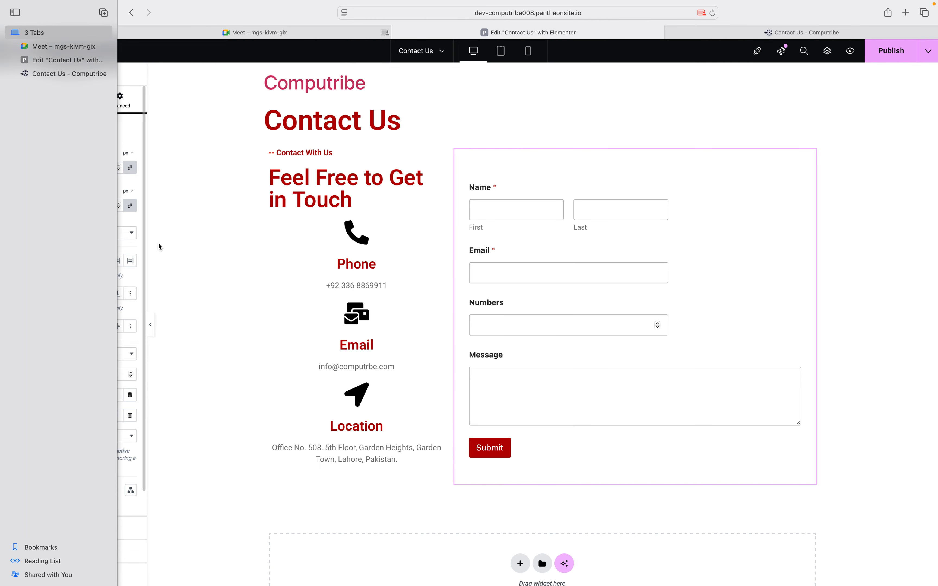
Set the Phone box's Icon Position to Start, Alignment to Start, Vertical Alignment to Middle
left_click(436, 225)
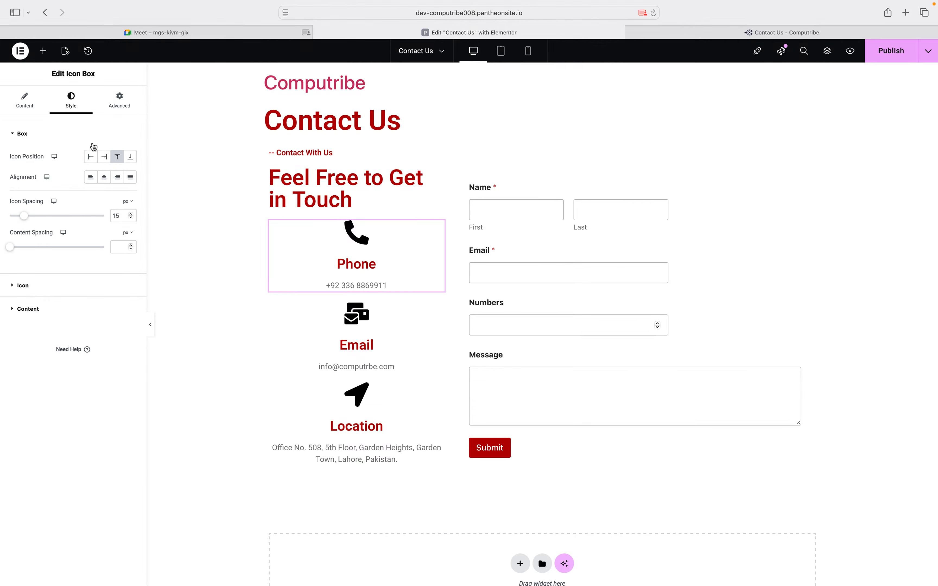
left_click(92, 157)
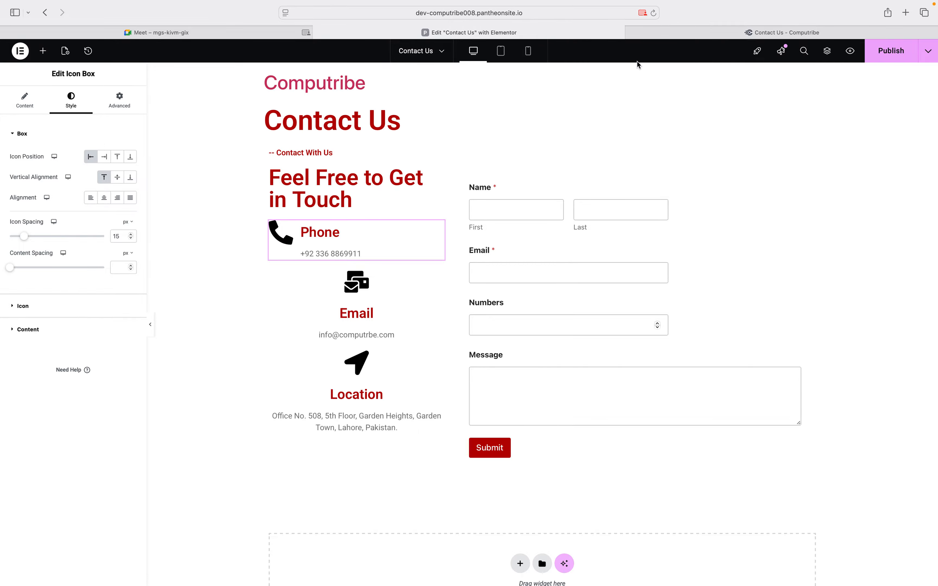
left_click(663, 35)
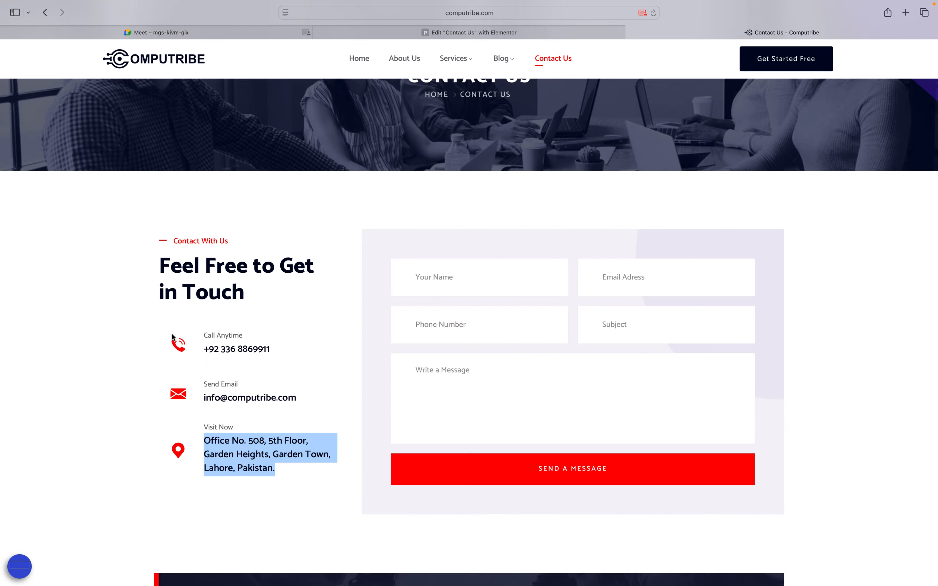
left_click(448, 33)
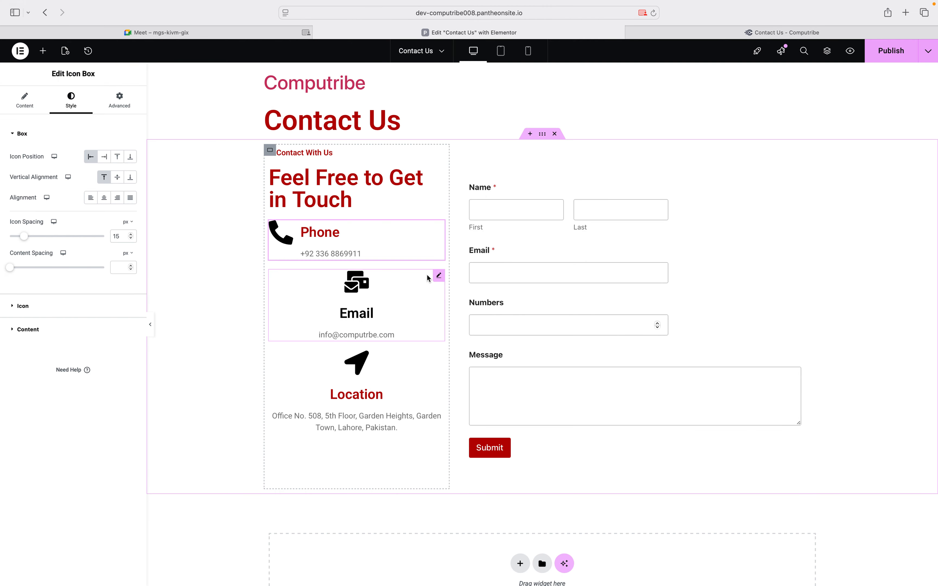
left_click(104, 199)
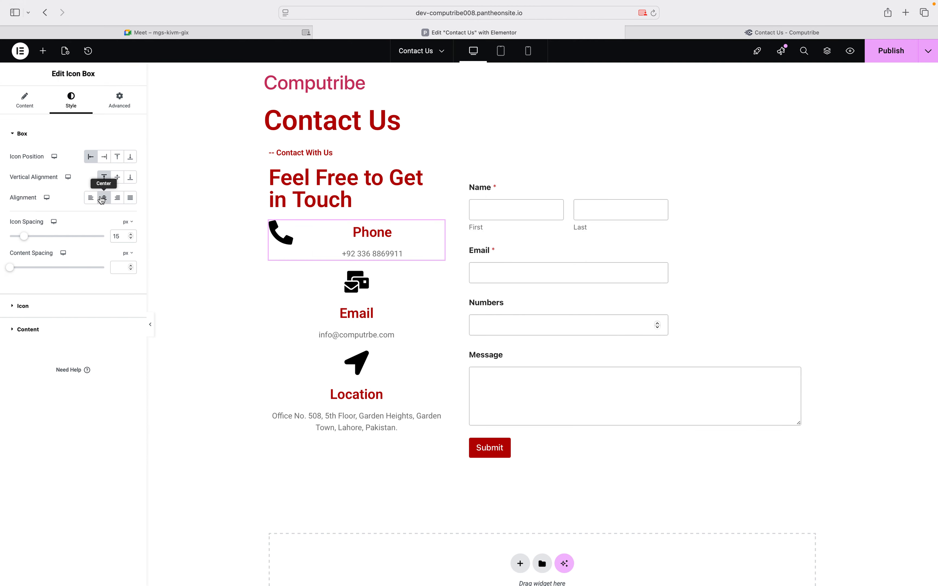
left_click(95, 199)
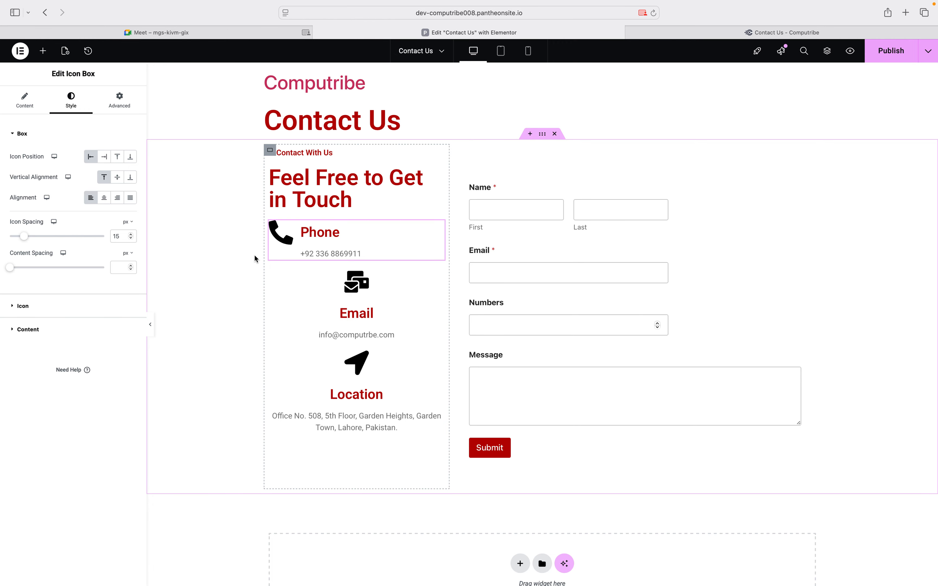
left_click(116, 178)
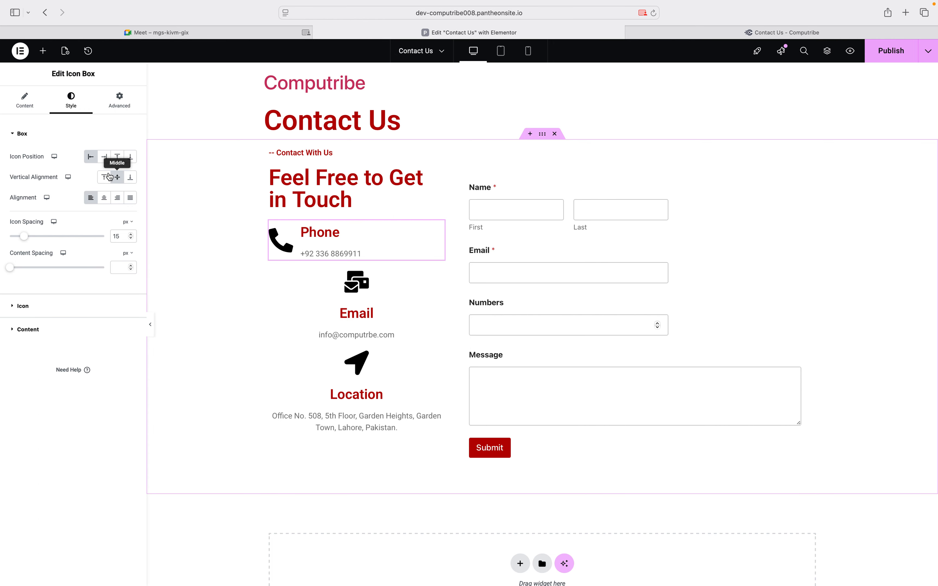
left_click(104, 177)
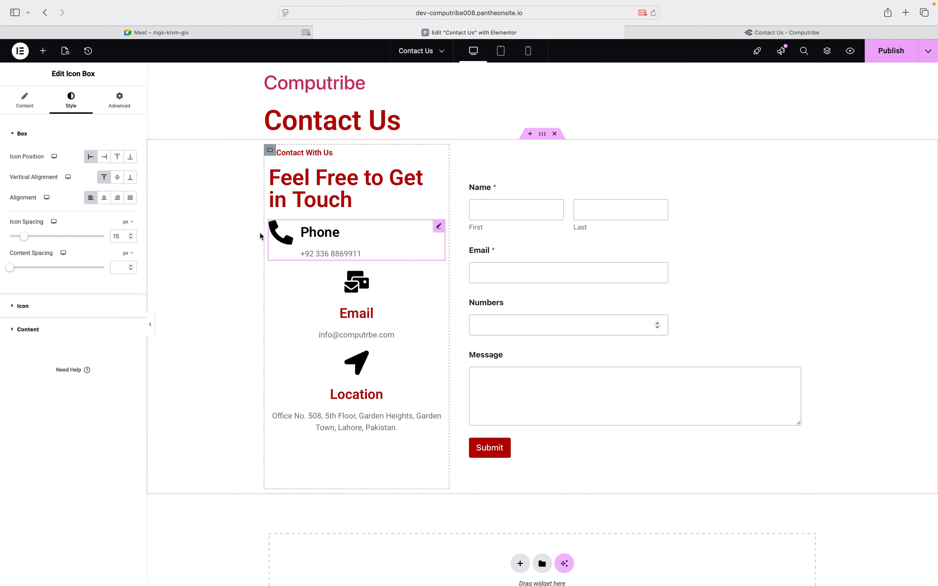
left_click(117, 177)
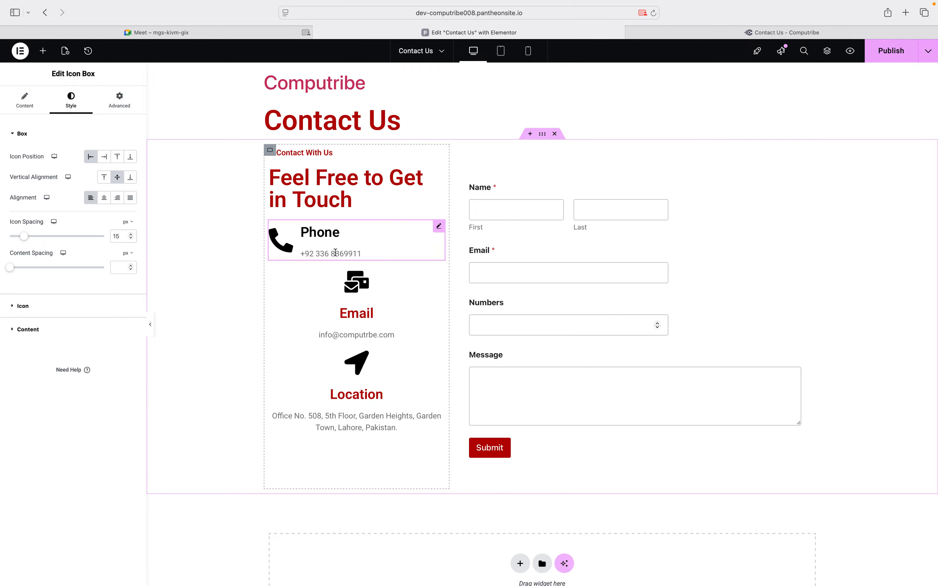
Set Icon Position Start and Vertical Alignment Middle on the Email and Location boxes
left_click(354, 301)
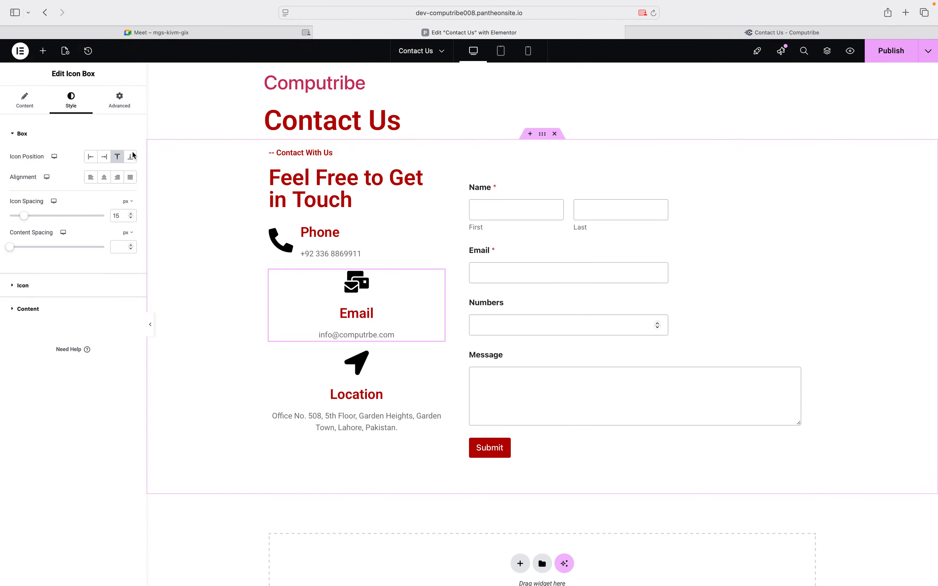
left_click(90, 157)
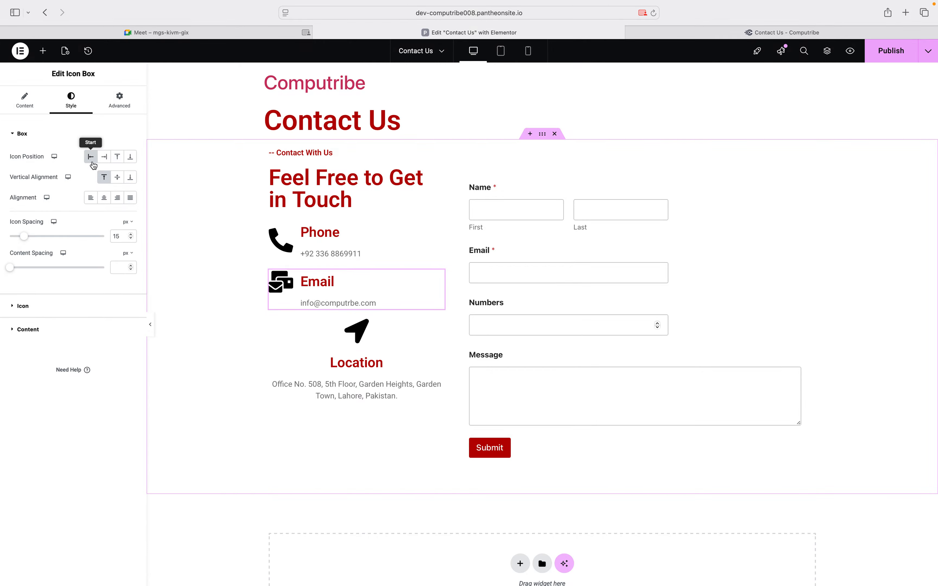
left_click(117, 177)
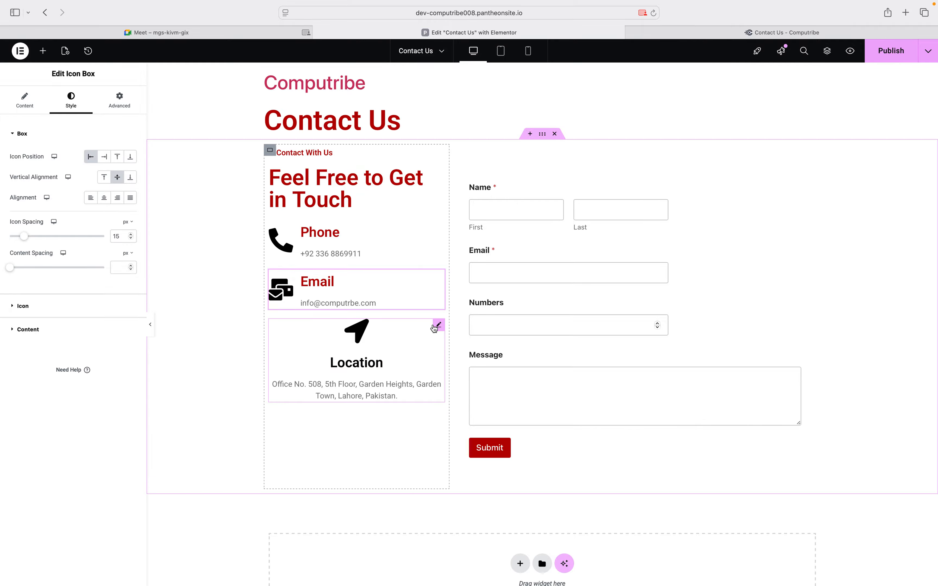
left_click(436, 326)
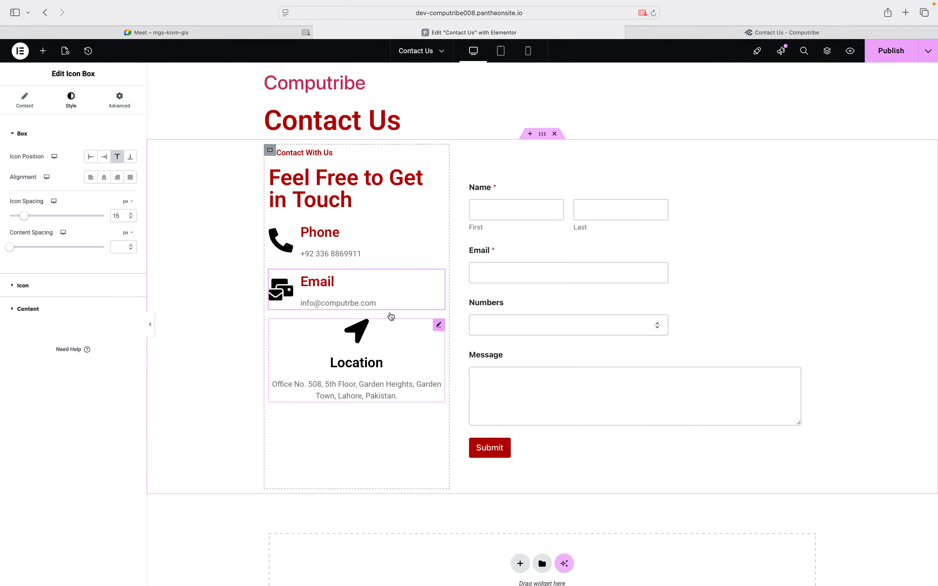
left_click(90, 156)
left_click(117, 177)
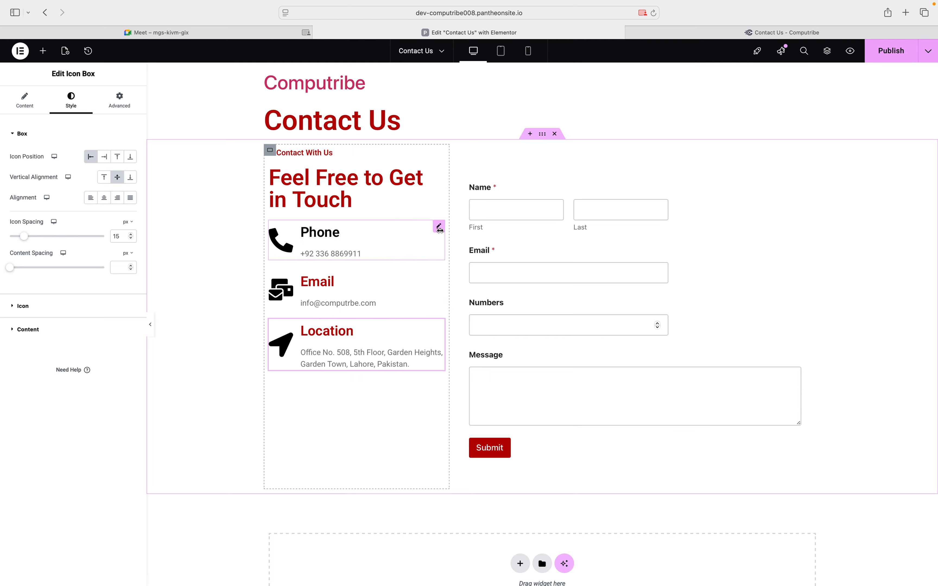
left_click(439, 228)
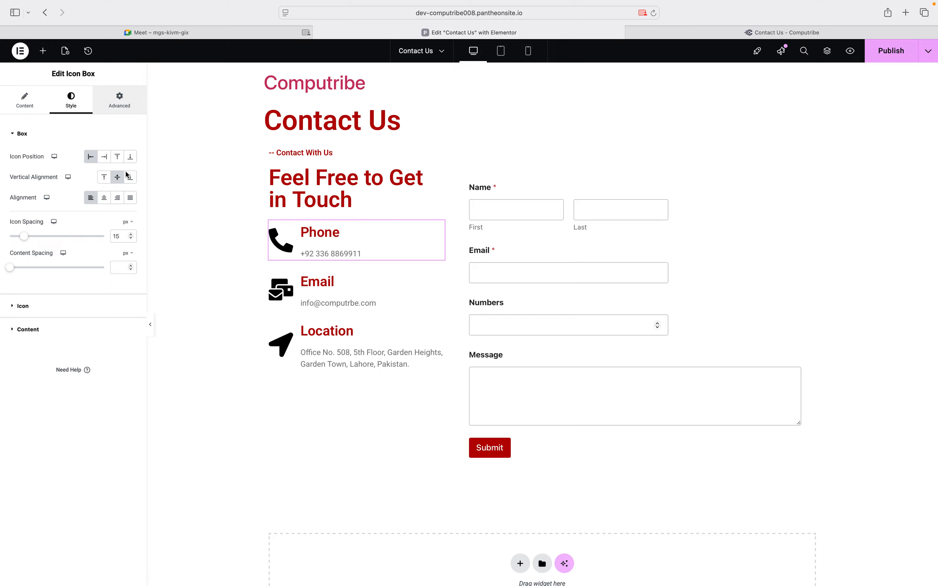
left_click(119, 100)
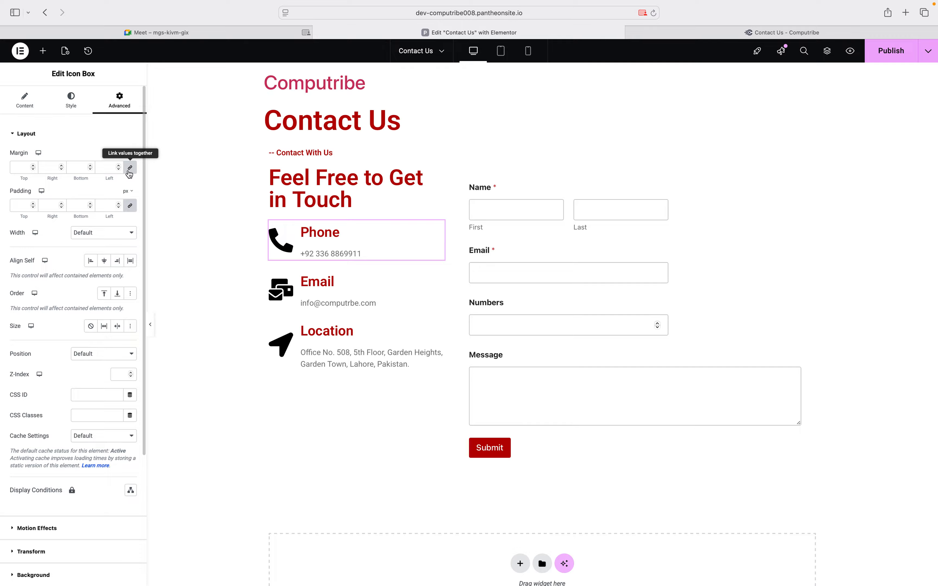
Unlink the Phone box's margins and step its bottom margin up to 14 px
left_click(129, 168)
left_click(92, 166)
left_click(91, 166)
left_click(91, 165)
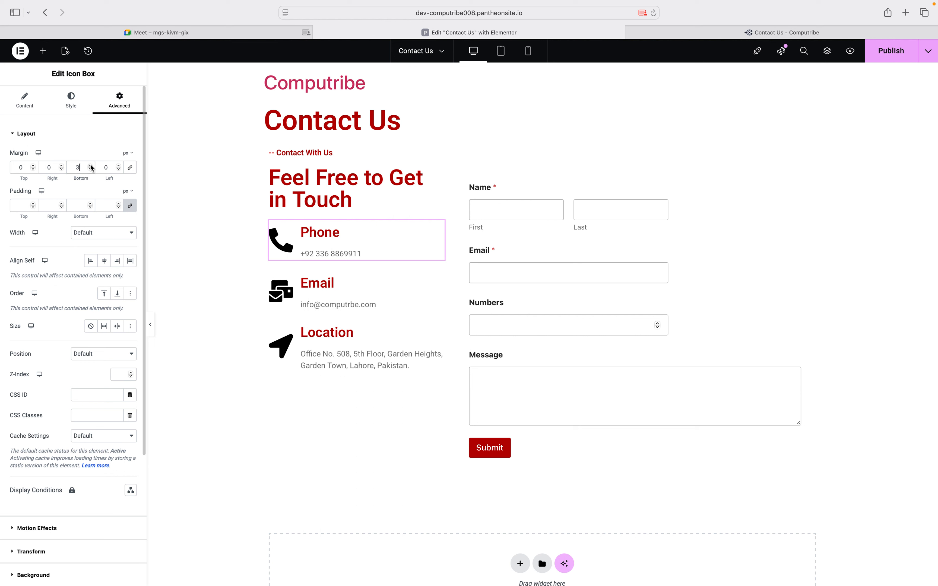
left_click(91, 166)
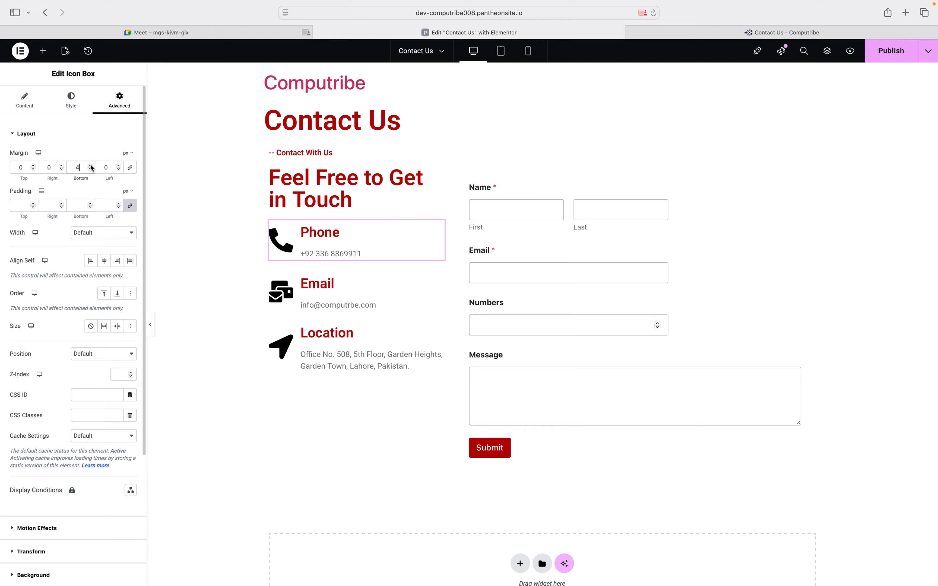
left_click(91, 166)
left_click(92, 165)
left_click(91, 166)
left_click(91, 165)
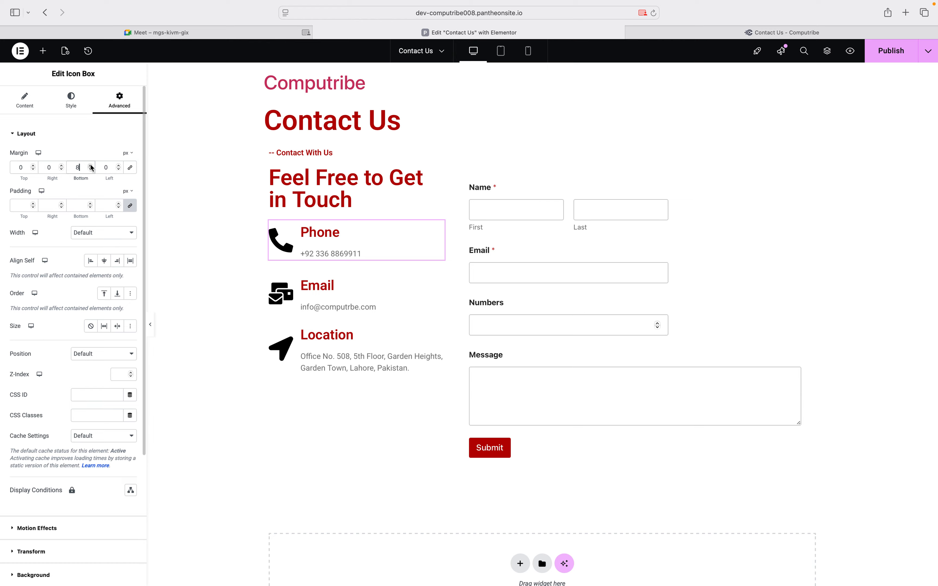
left_click(91, 166)
left_click(91, 166)
left_click(91, 166)
left_click(92, 166)
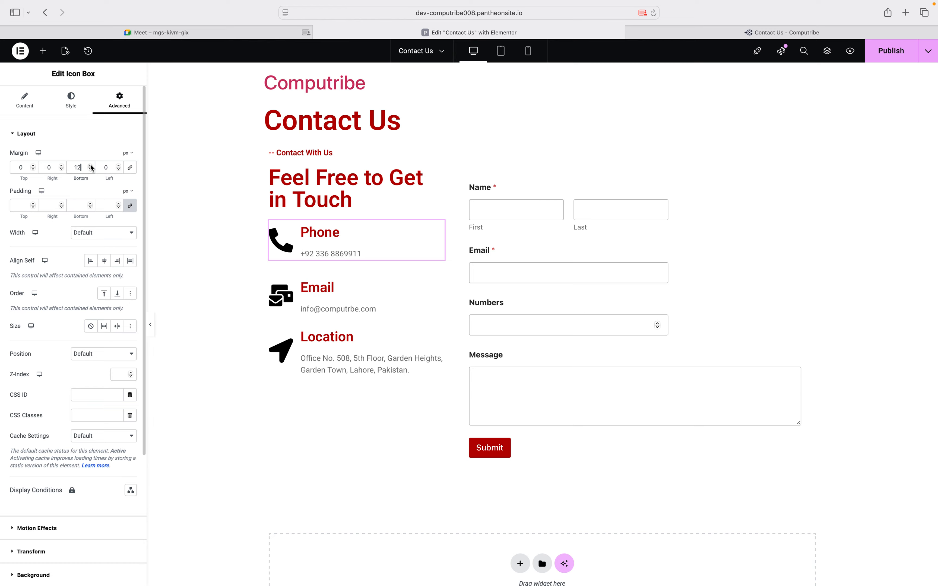
left_click(91, 166)
left_click(91, 166)
left_click(91, 166)
left_click(91, 166)
left_click(91, 166)
left_click(91, 166)
left_click(91, 165)
left_click(91, 166)
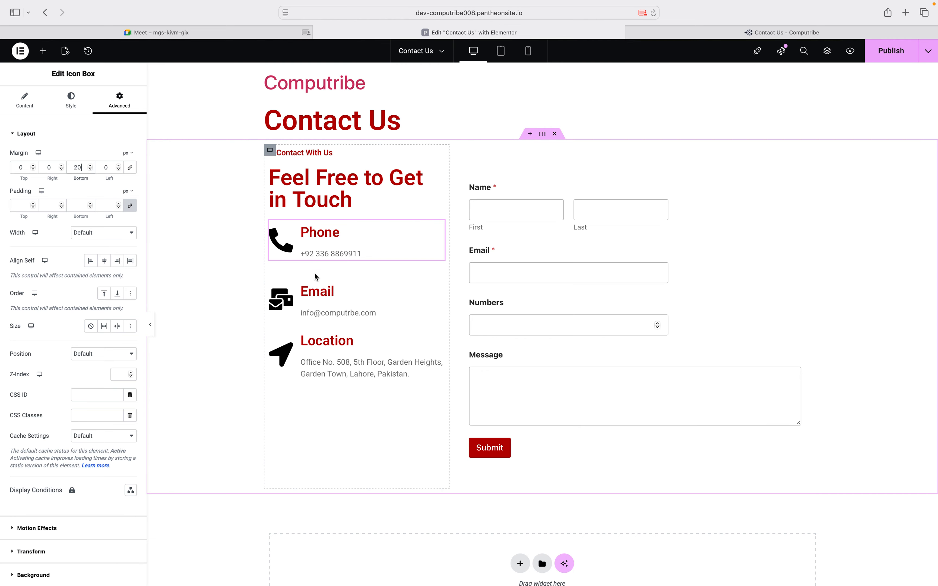
Unlink the Email box's margins and set its bottom and top margins to 20 px
left_click(433, 288)
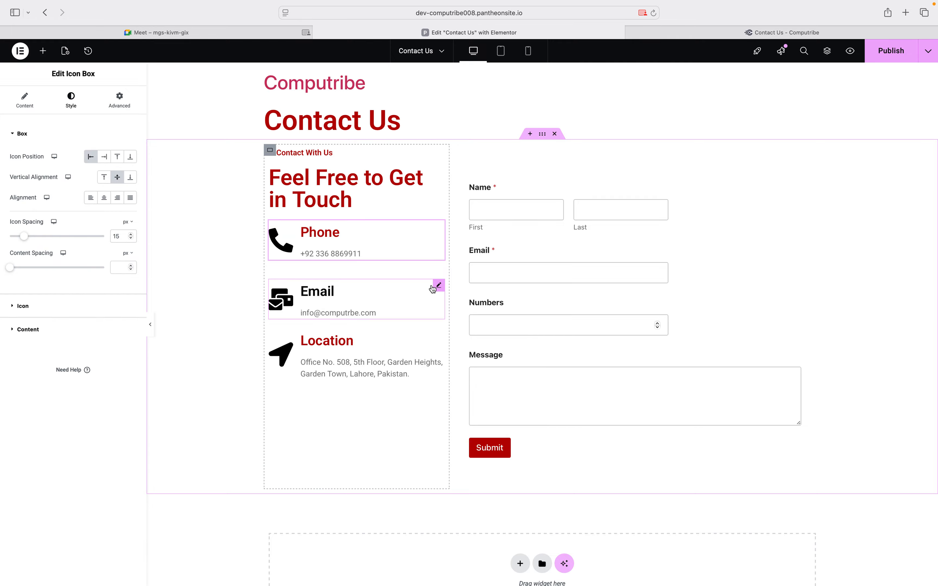
left_click(119, 101)
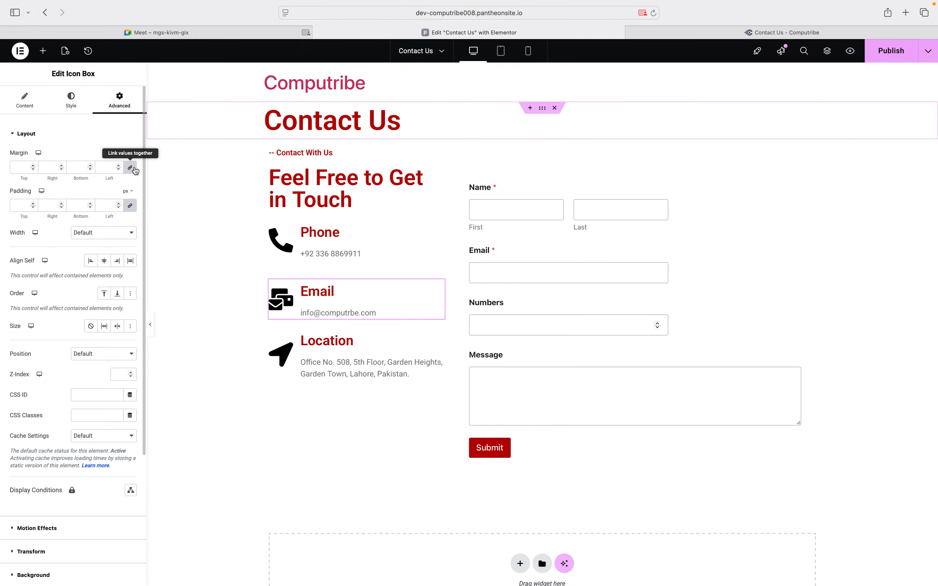
left_click(130, 168)
left_click(79, 168)
type("20")
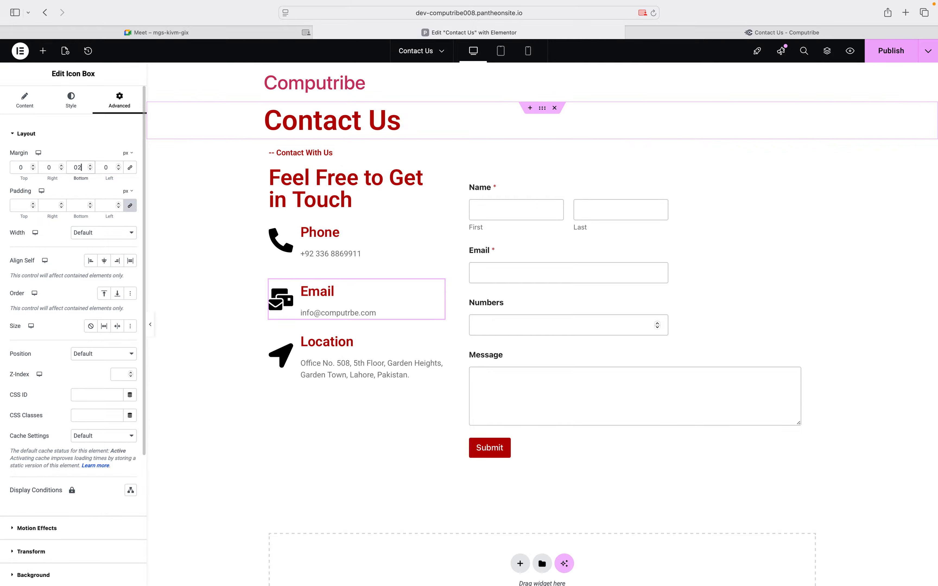
key("Left")
key("Left")
key("Left")
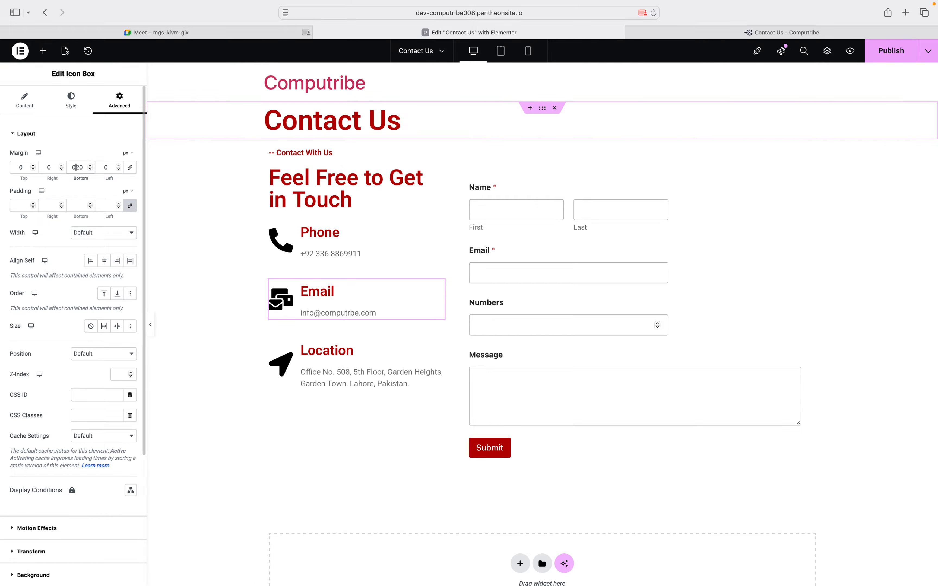
key("Delete")
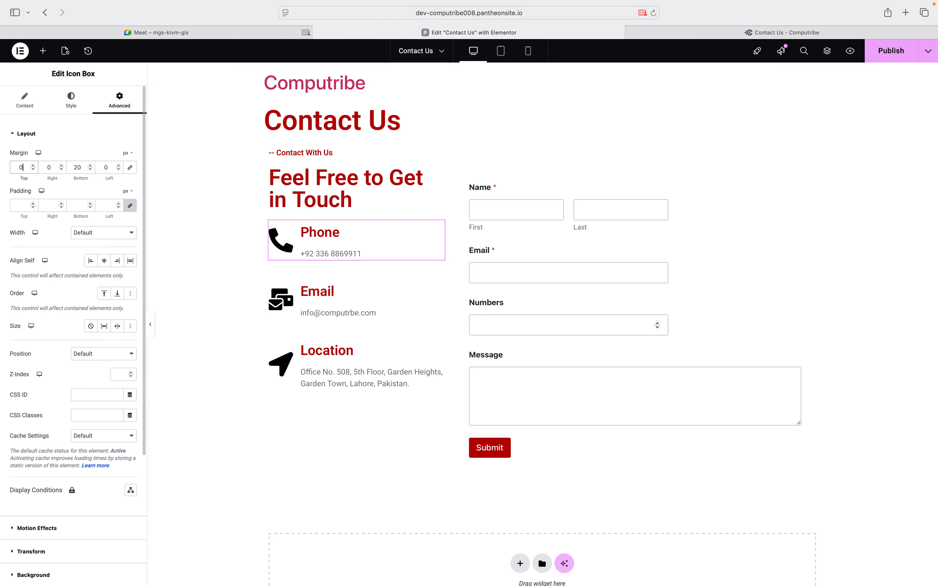
type("20")
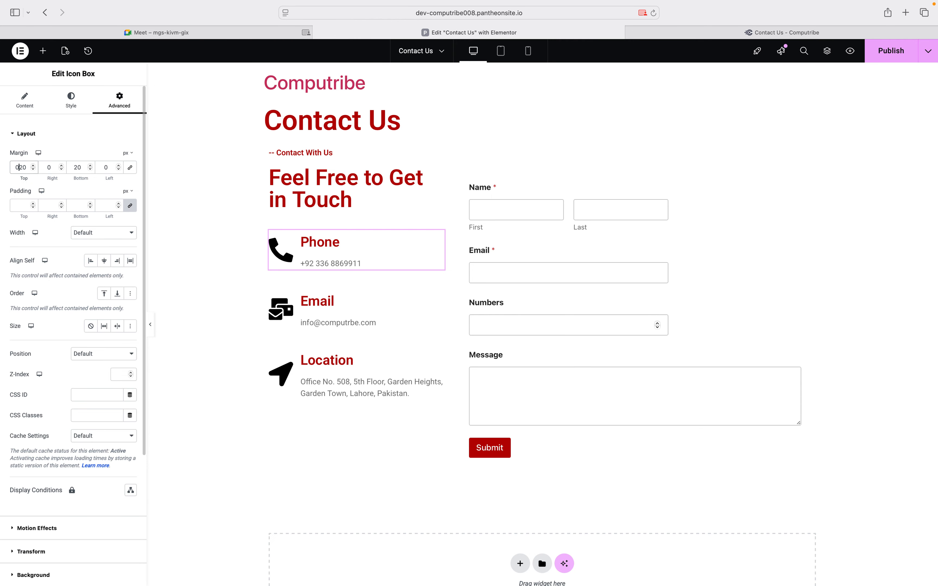
key("BackSpace")
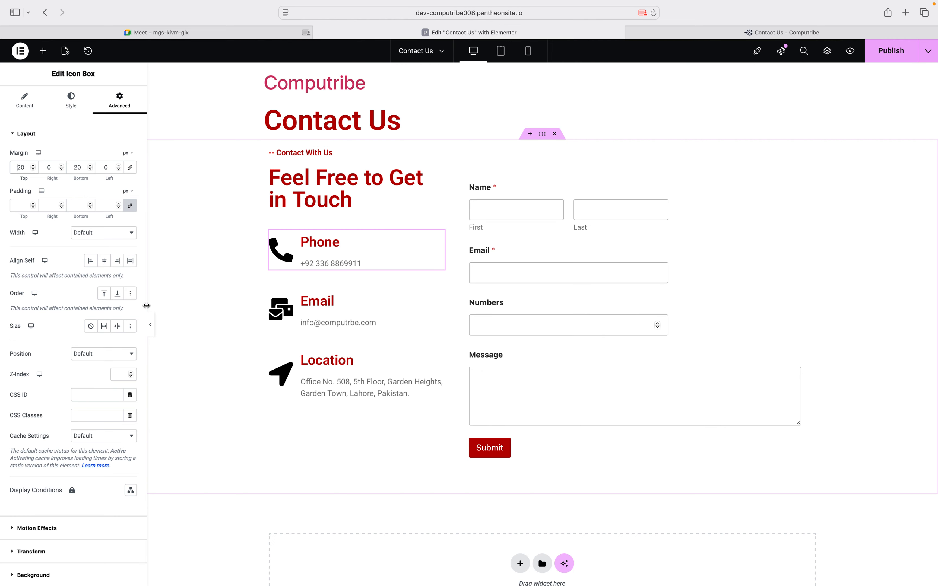
left_click(152, 318)
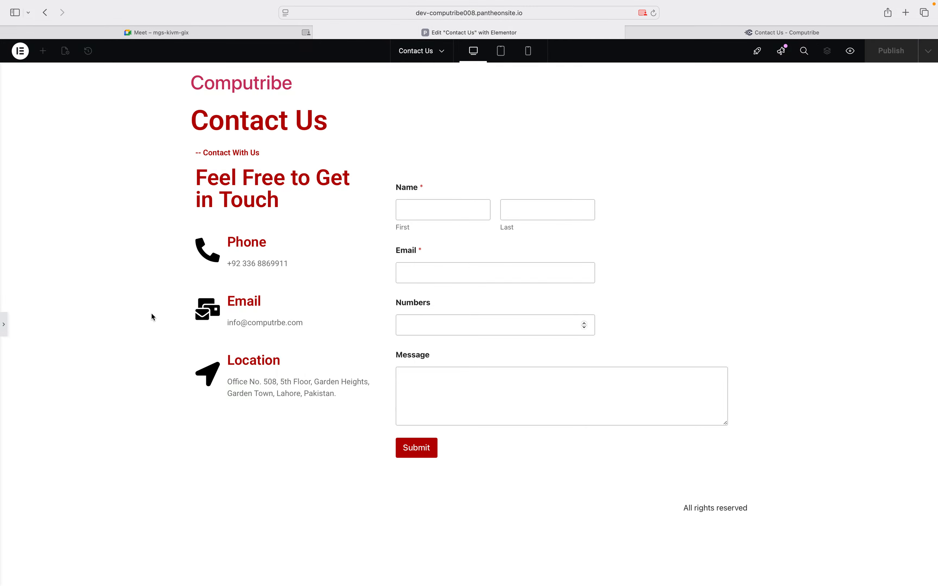
left_click(6, 324)
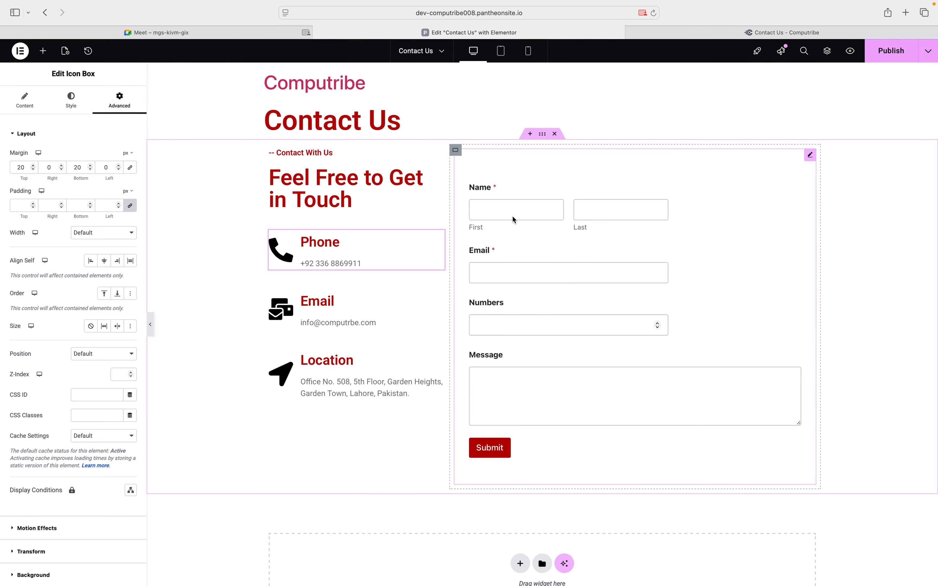
Give the contact section a classic light pink background and copy its hex value
left_click(542, 136)
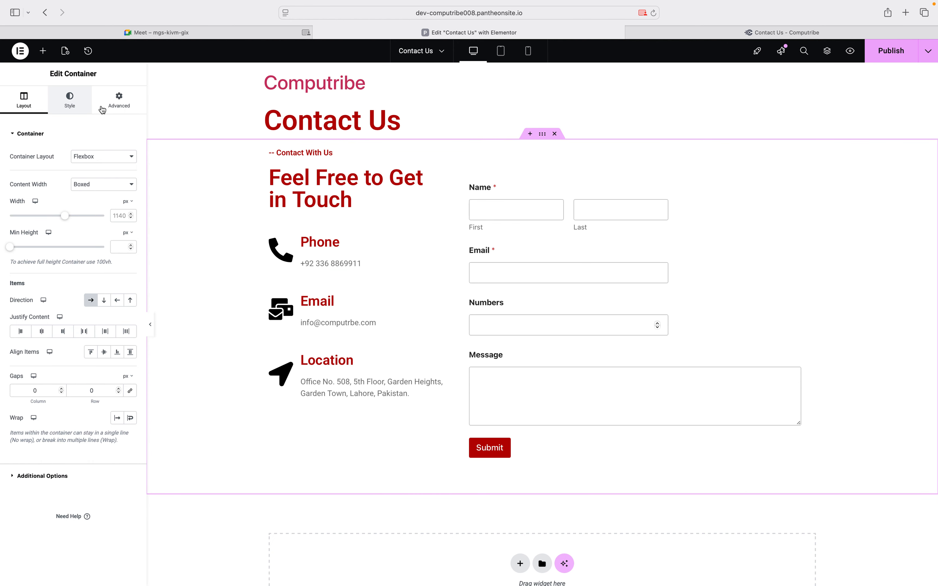
left_click(73, 102)
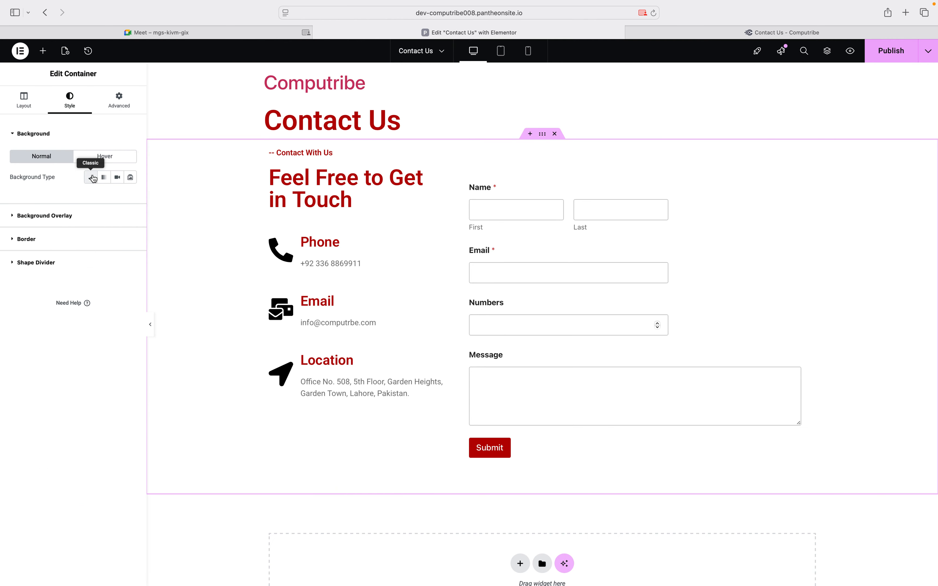
left_click(93, 178)
left_click(130, 197)
left_click_drag(98, 243, 79, 233)
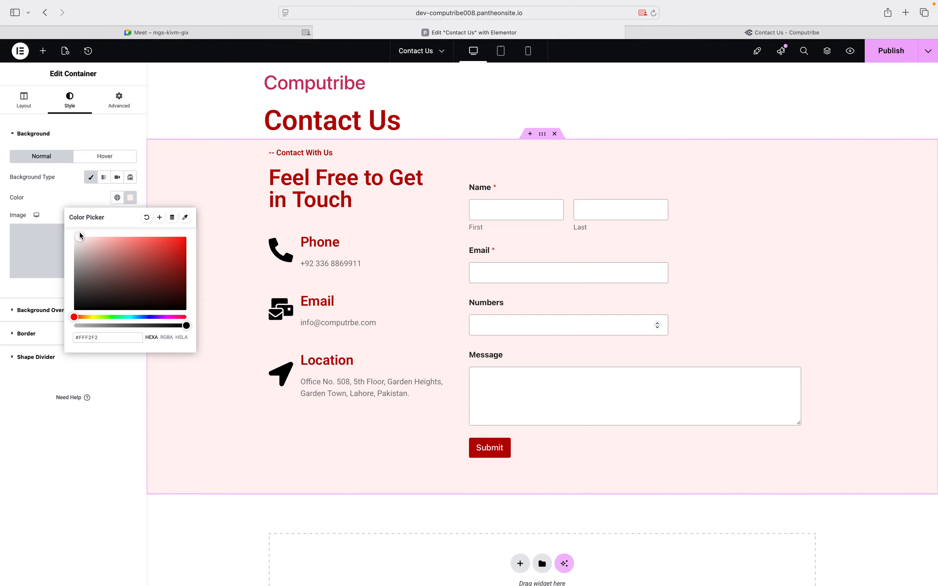
double_click(94, 340)
triple_click(94, 340)
key("super+c")
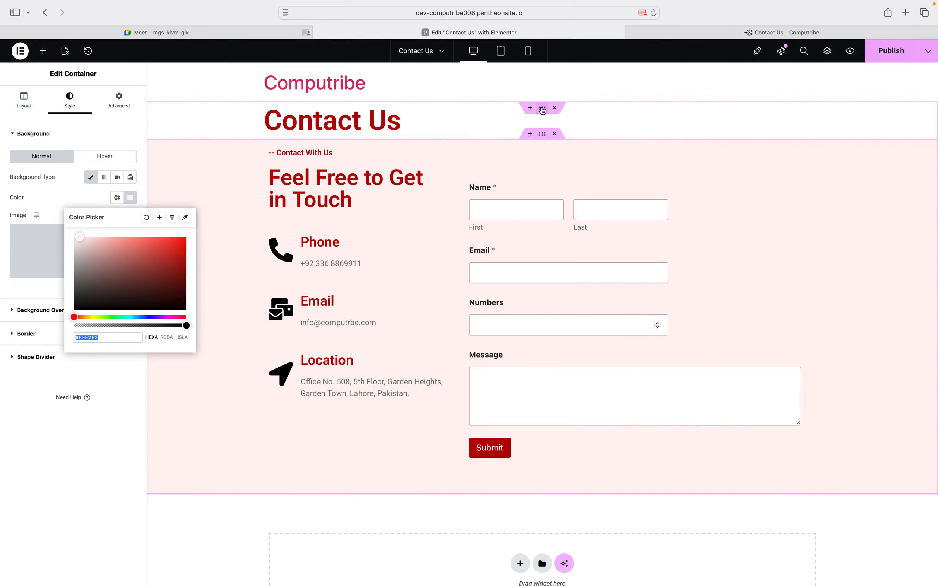
Paste #FFF2F2 as the Contact Us heading section's classic background colour
left_click(542, 109)
left_click(71, 97)
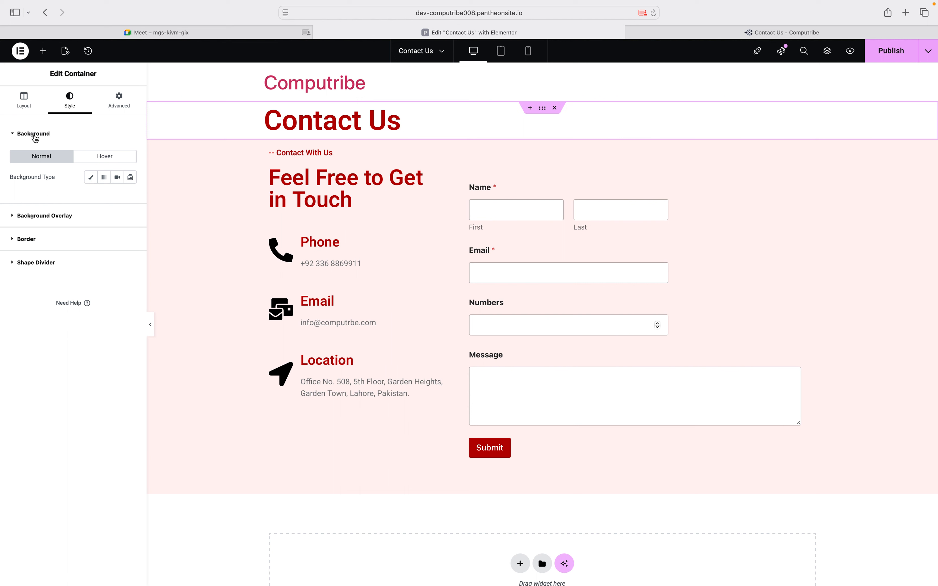
left_click(90, 178)
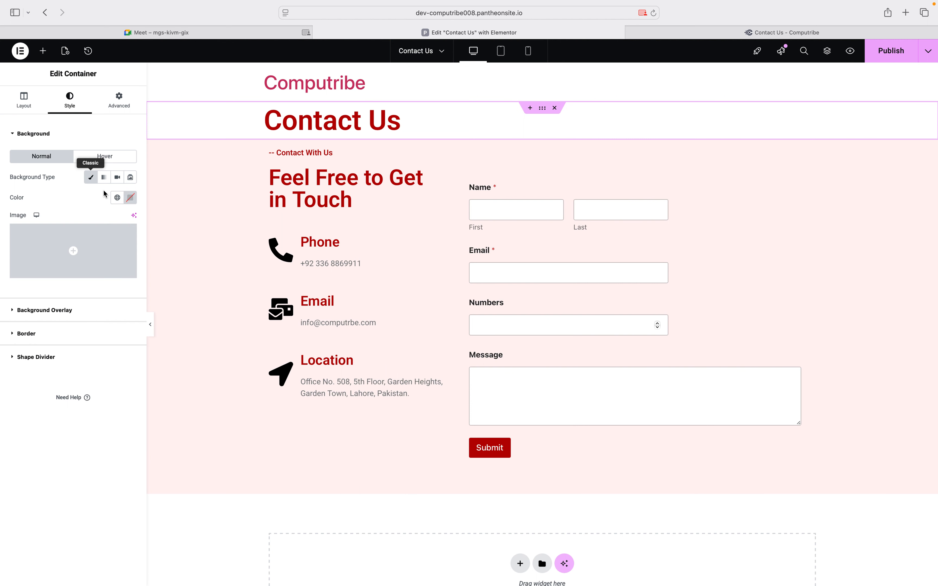
left_click(131, 198)
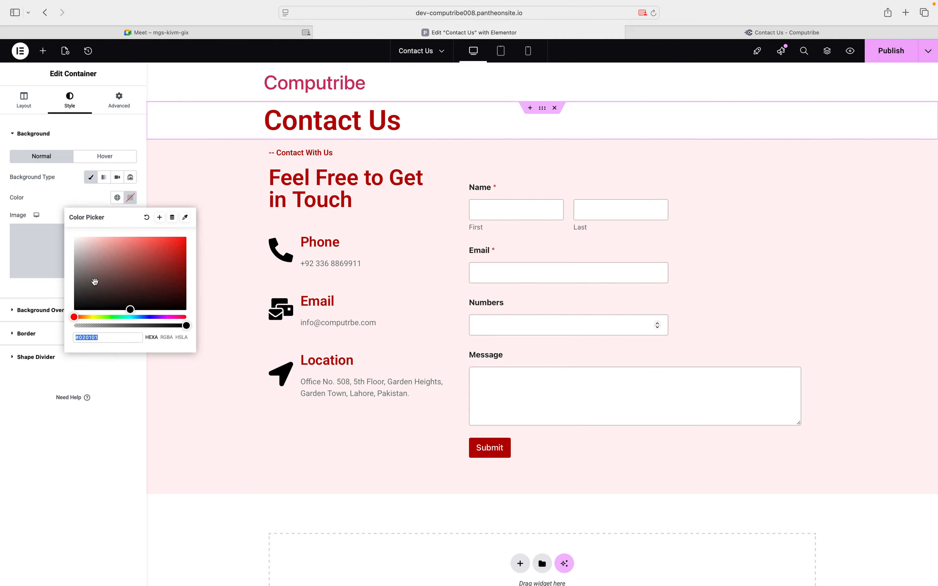
key("super+v")
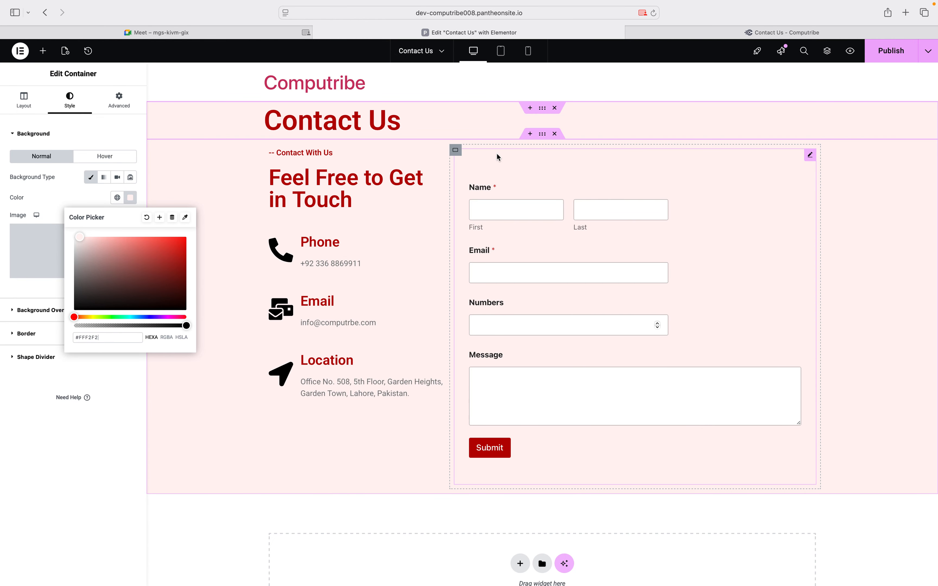
Give the form's column container a classic pale pink background
left_click(456, 150)
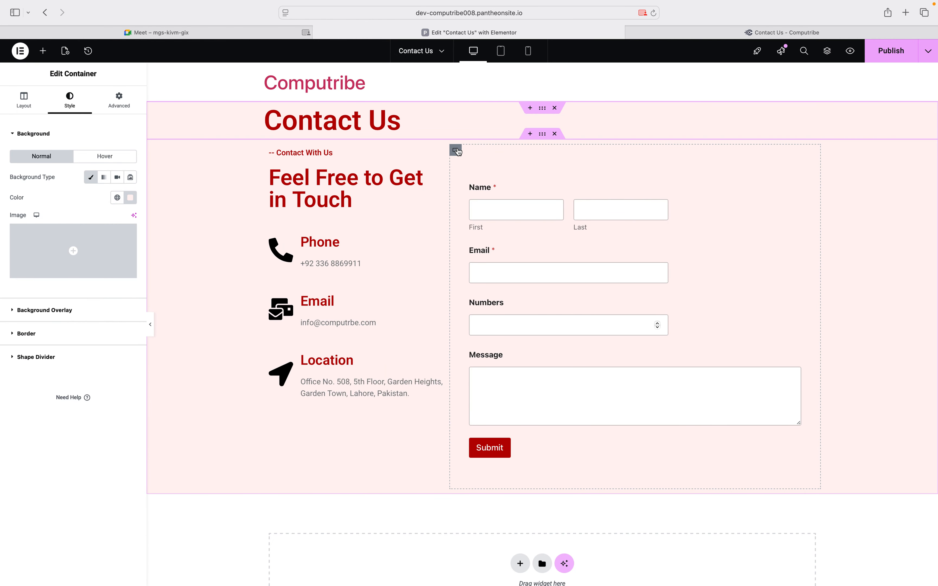
left_click(66, 100)
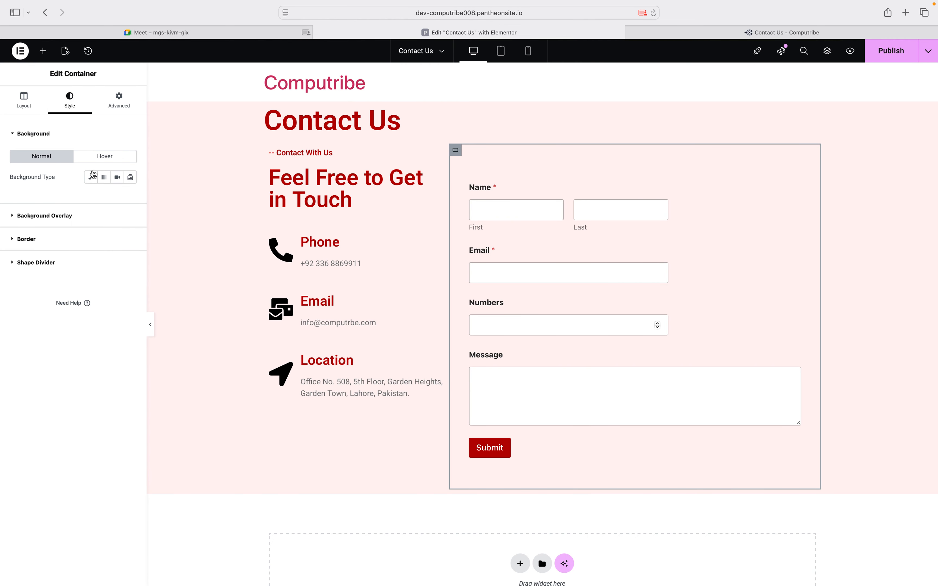
left_click(91, 177)
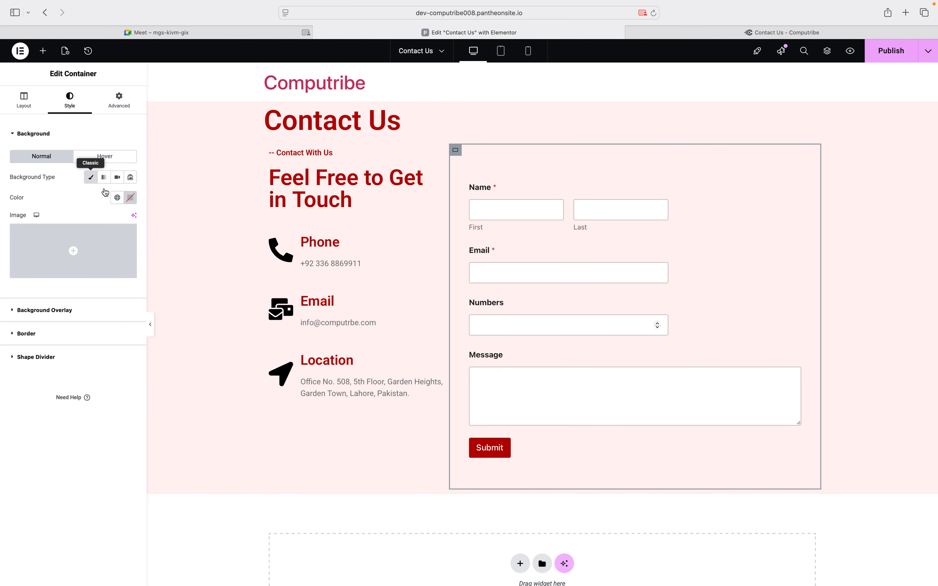
left_click(130, 199)
left_click_drag(109, 254, 86, 236)
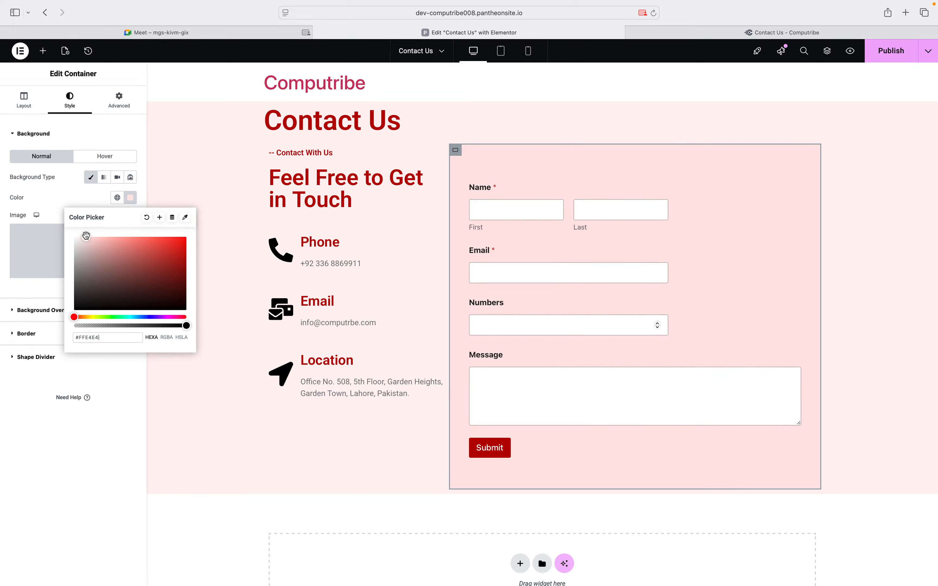
left_click(68, 375)
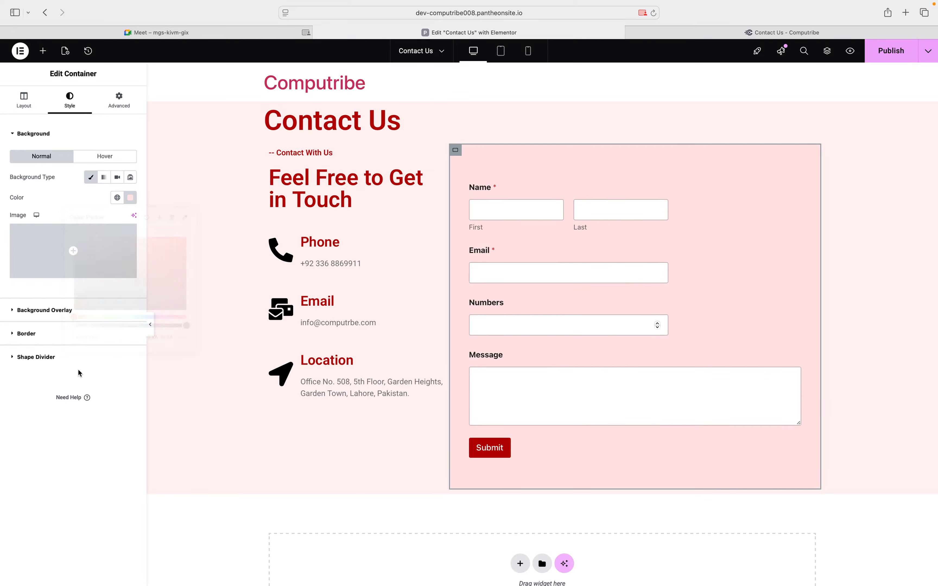
Preview the pink page with the panel collapsed, then restore the panel
left_click(152, 326)
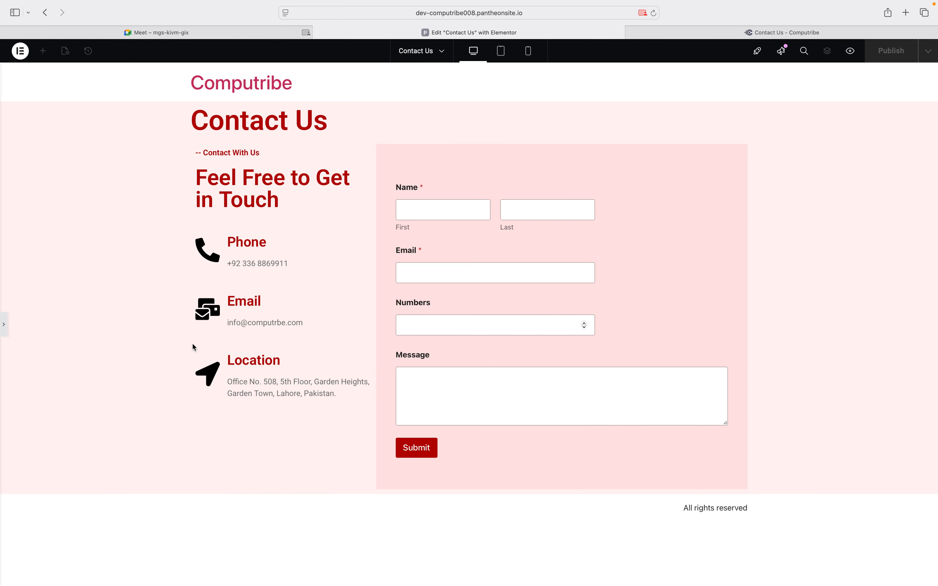
left_click(4, 324)
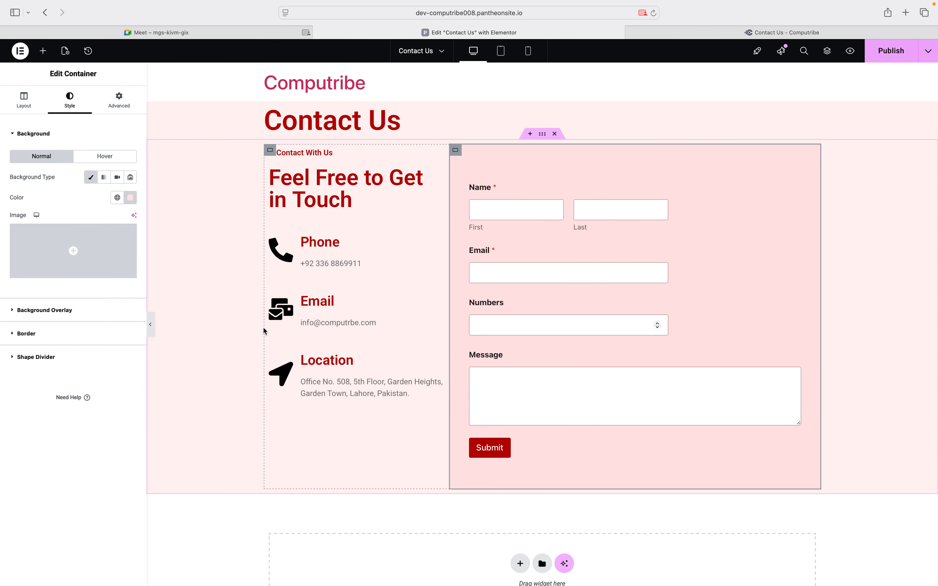
scroll(264, 331, "down", 3)
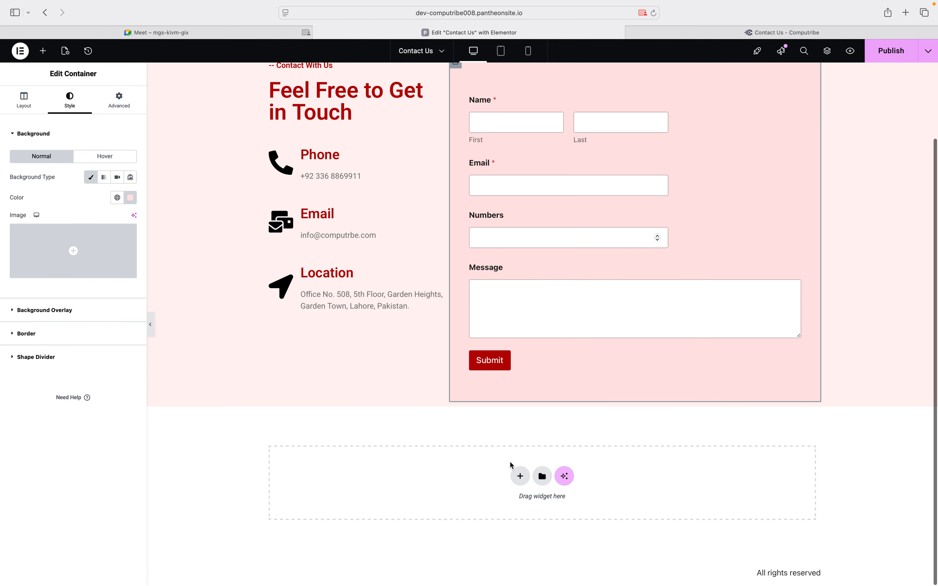
left_click(520, 476)
Create a flexbox container below the contact area and drop a Google Maps widget into it
left_click(500, 498)
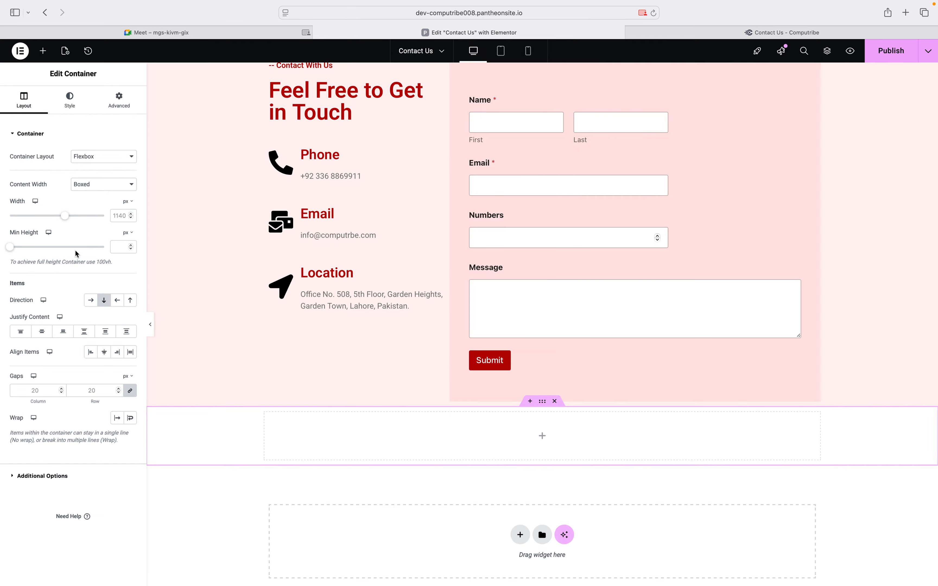
left_click(43, 51)
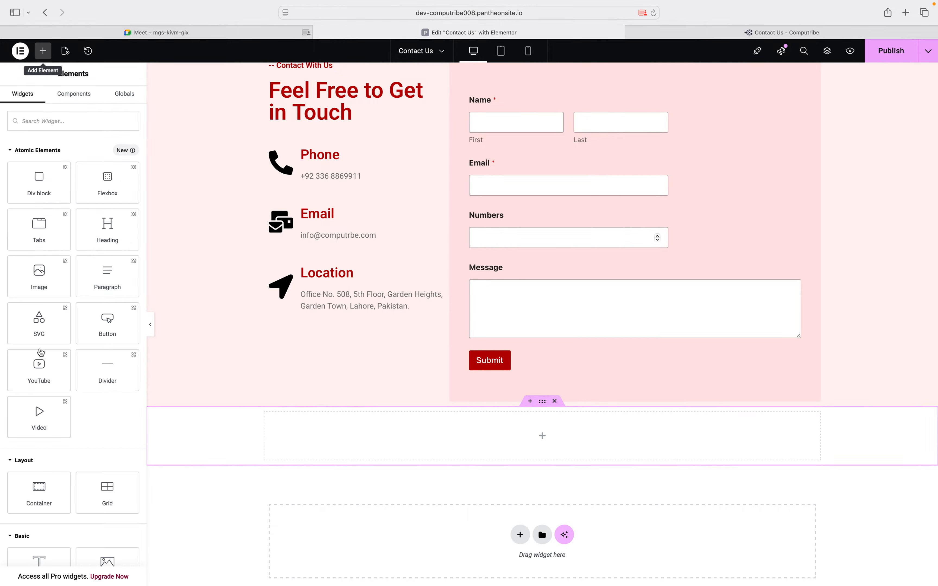
scroll(39, 349, "down", 10)
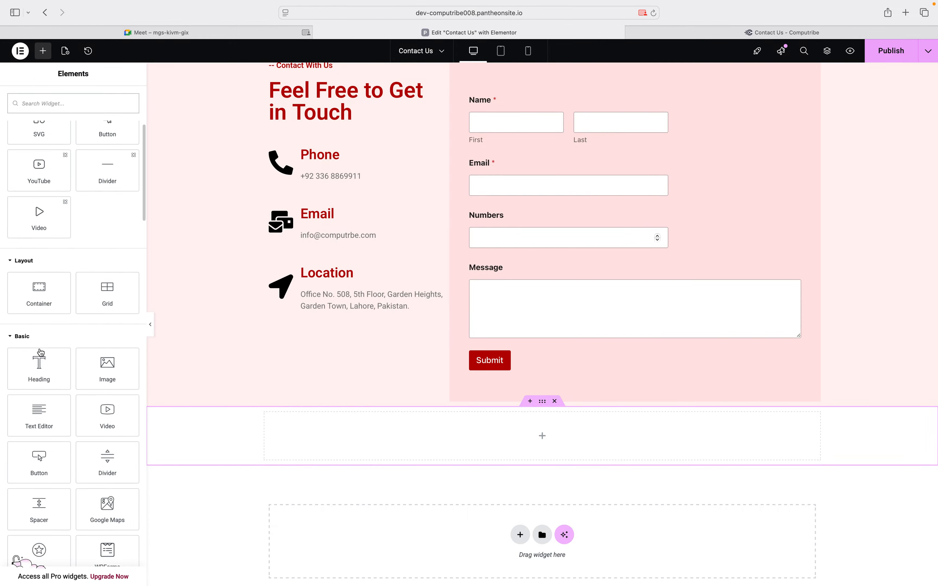
scroll(39, 354, "down", 2)
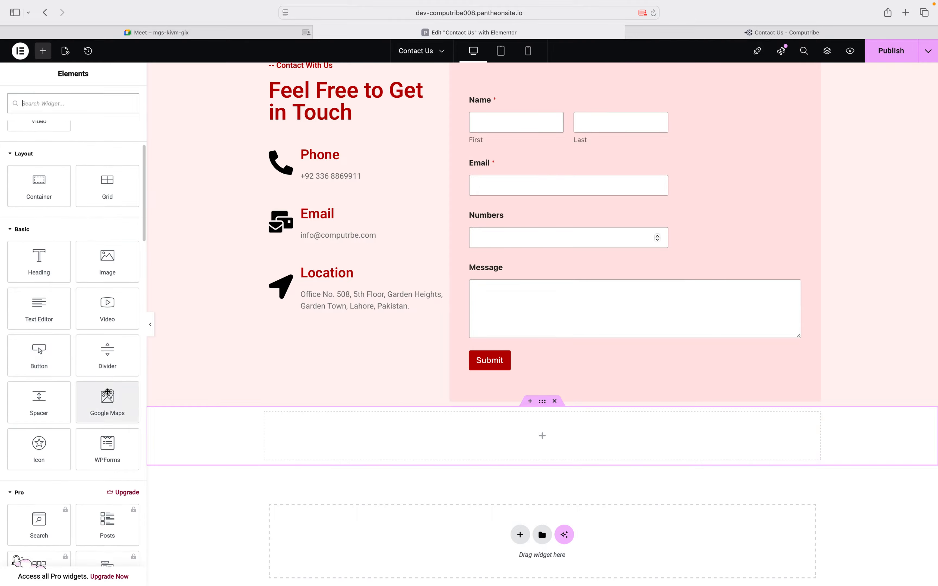
left_click_drag(108, 392, 429, 430)
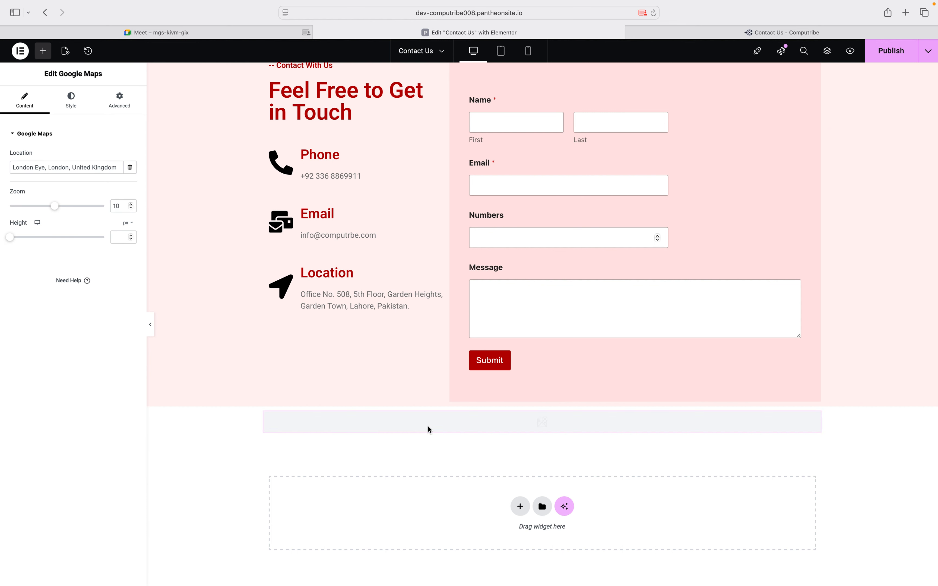
Change the map location to 'computribe', fixing the typo
scroll(428, 425, "down", 4)
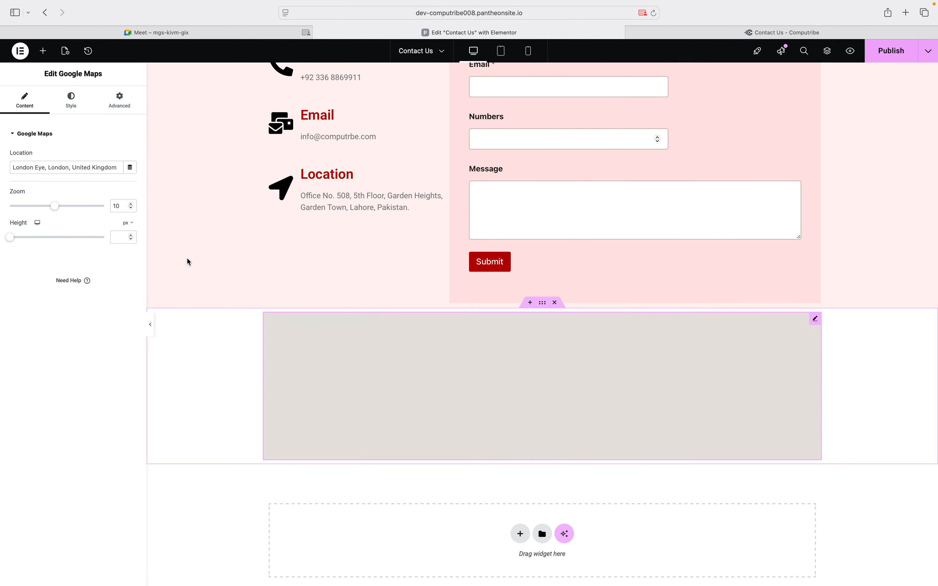
triple_click(66, 167)
type("co")
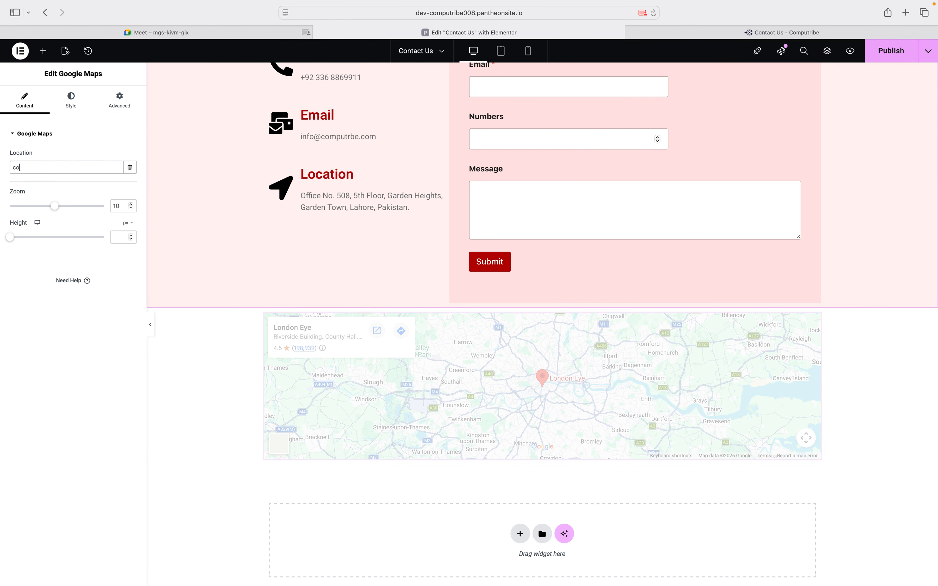
type("mputrbe")
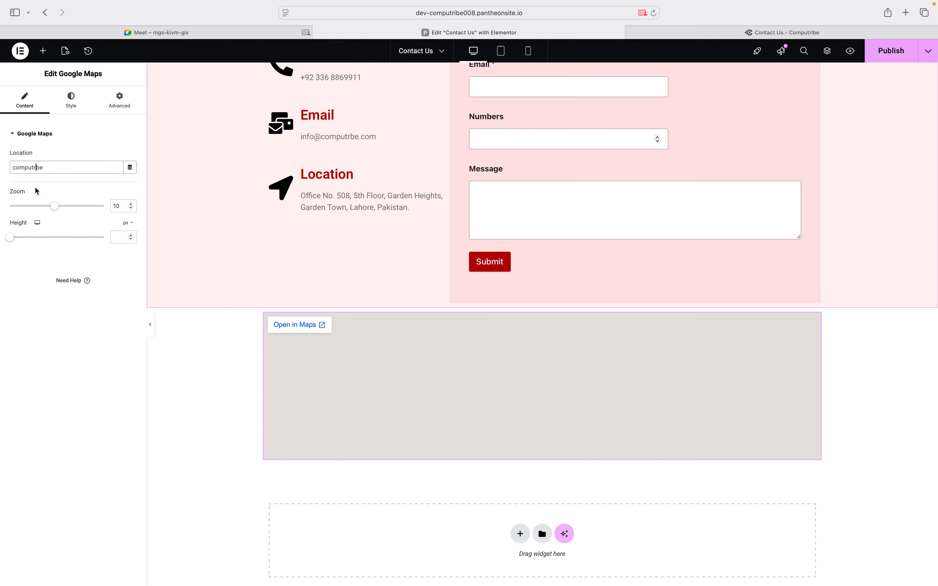
left_click(37, 167)
type("i")
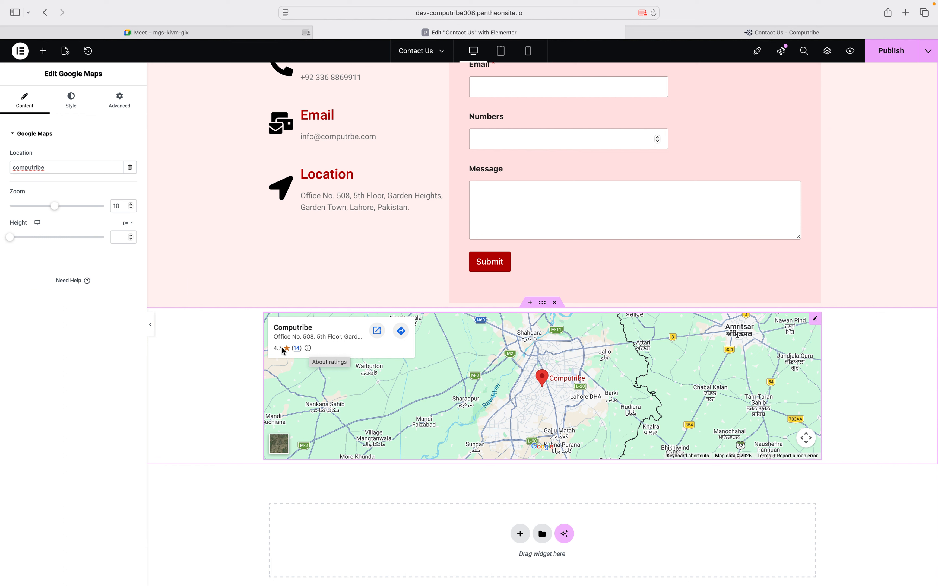
Raise the map zoom to 14 and its height to 525 px
left_click(131, 204)
left_click(131, 205)
left_click(131, 204)
left_click(131, 204)
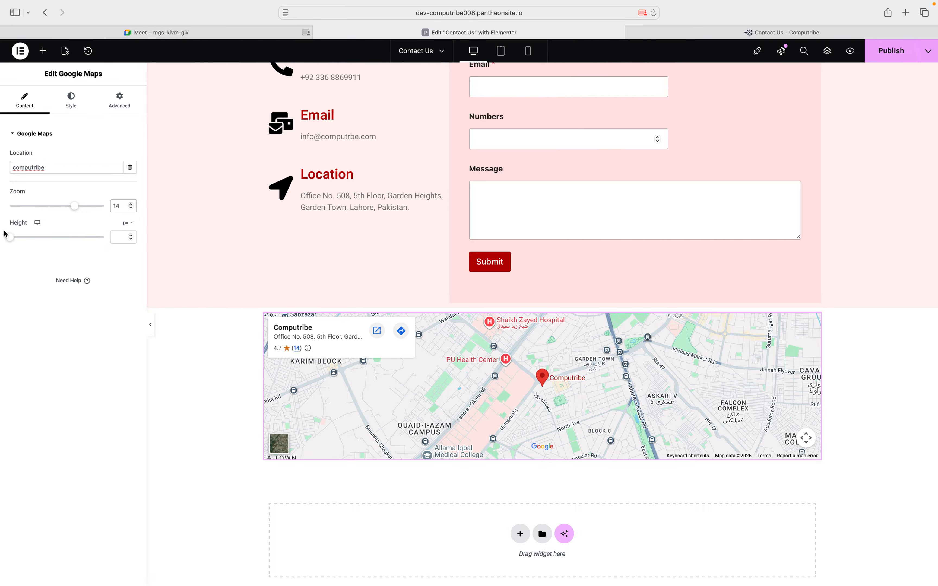
left_click_drag(22, 242, 41, 245)
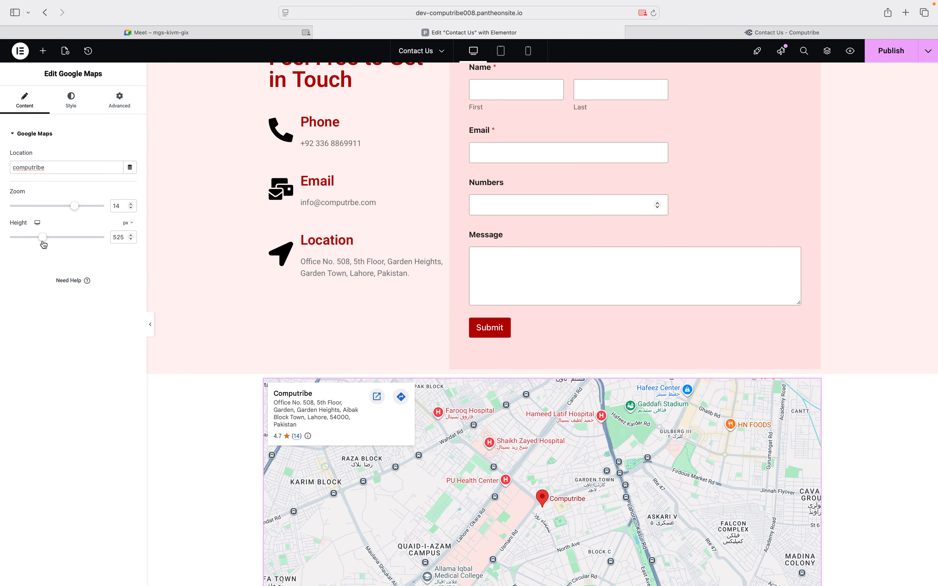
scroll(241, 298, "down", 5)
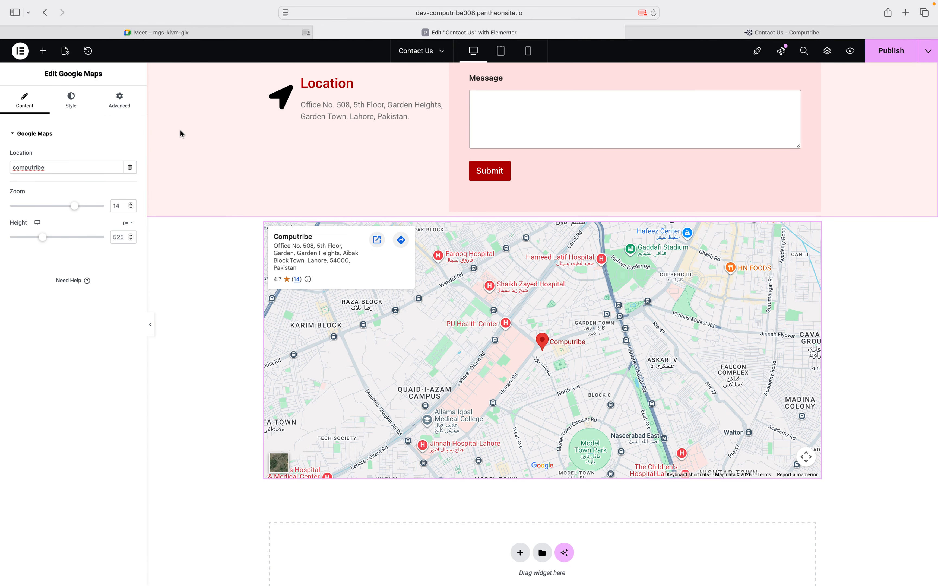
left_click(70, 100)
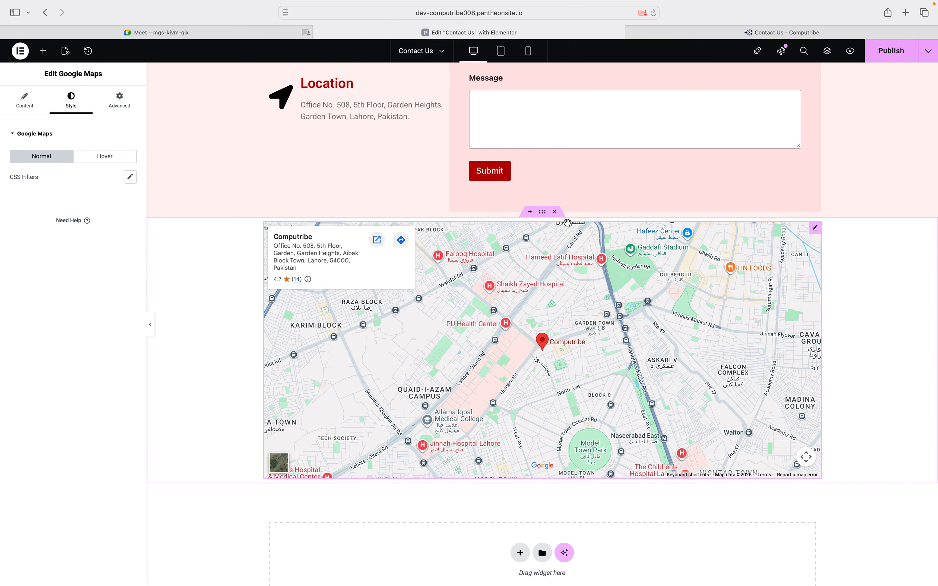
Set the map container's Content Width to Full Width, after briefly trying Boxed at 1382 px
left_click(539, 212)
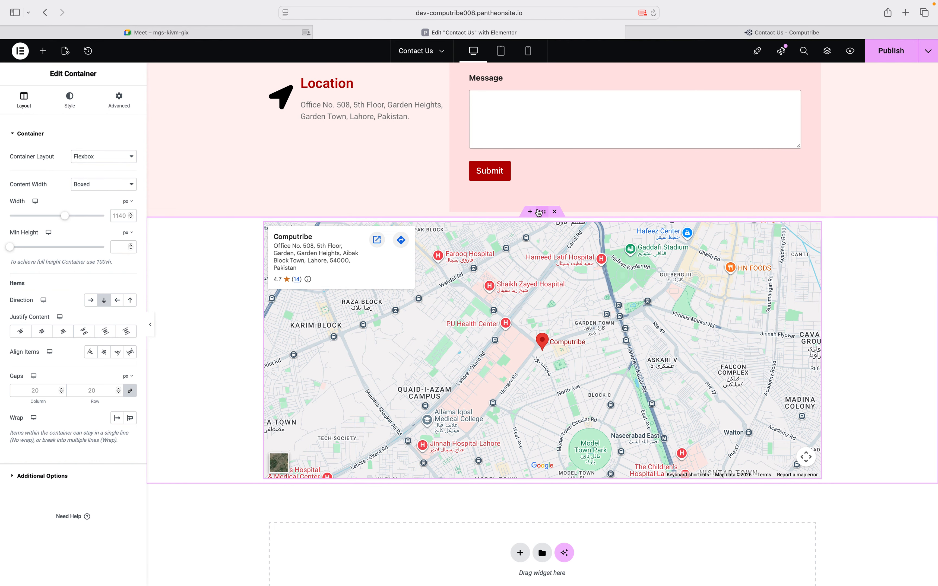
left_click(111, 156)
left_click(93, 184)
left_click(92, 184)
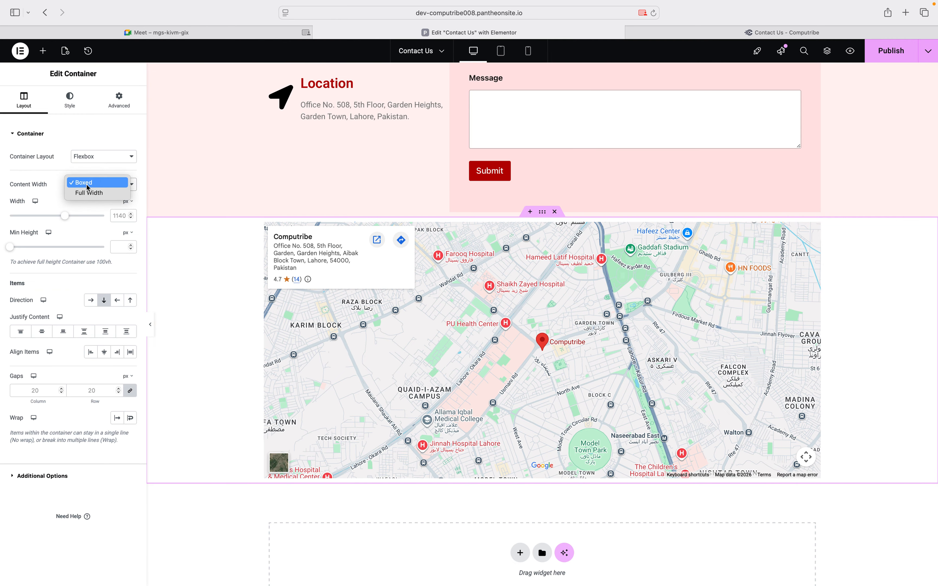
left_click(88, 193)
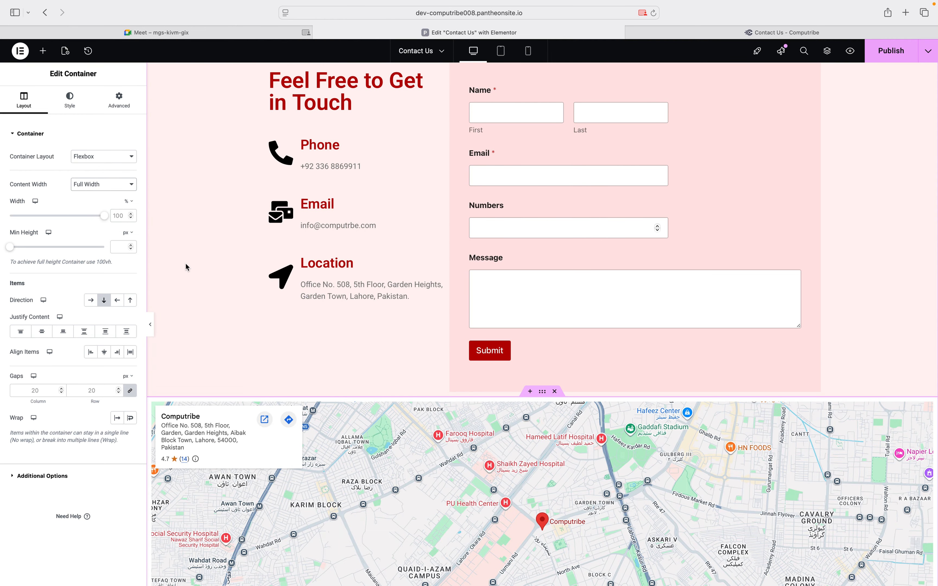
scroll(185, 266, "down", 5)
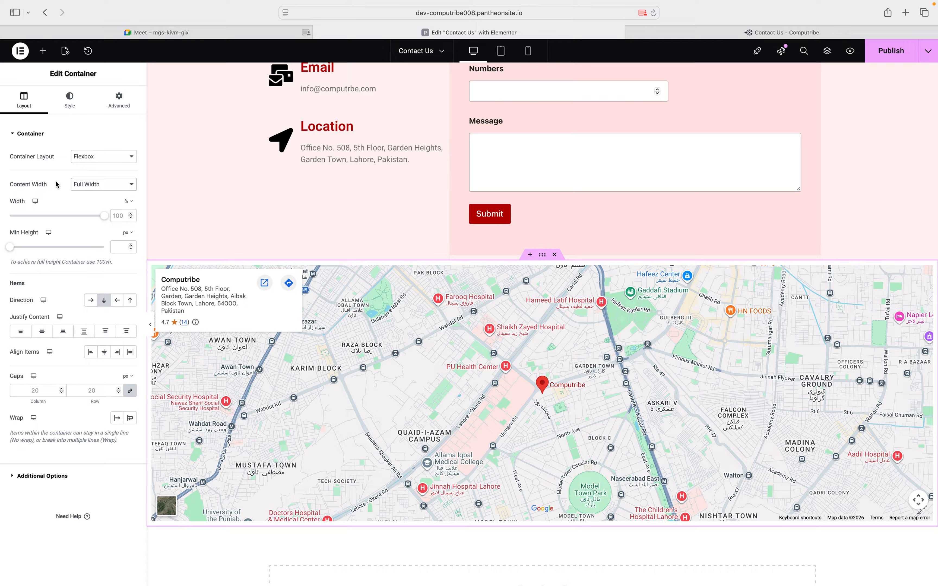
left_click(79, 184)
left_click(85, 173)
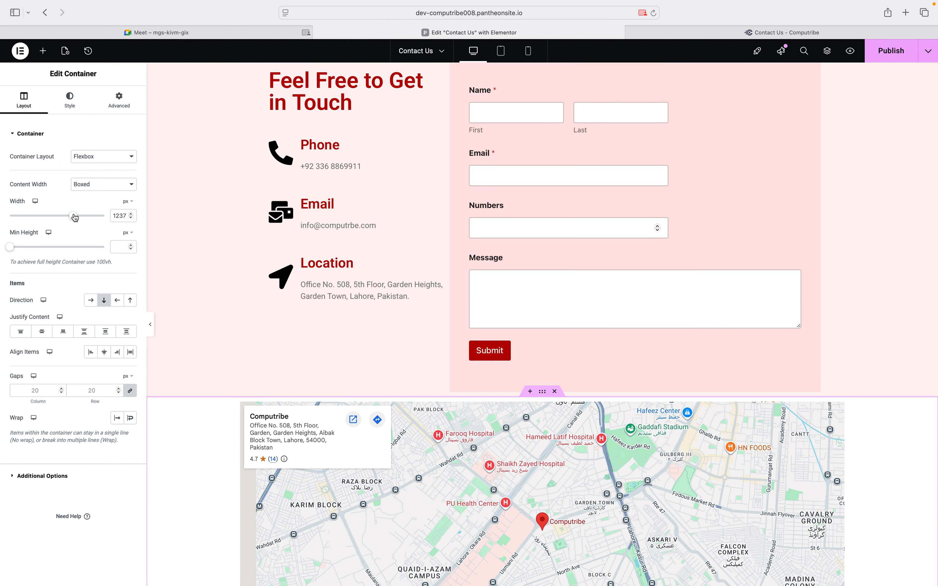
left_click(86, 215)
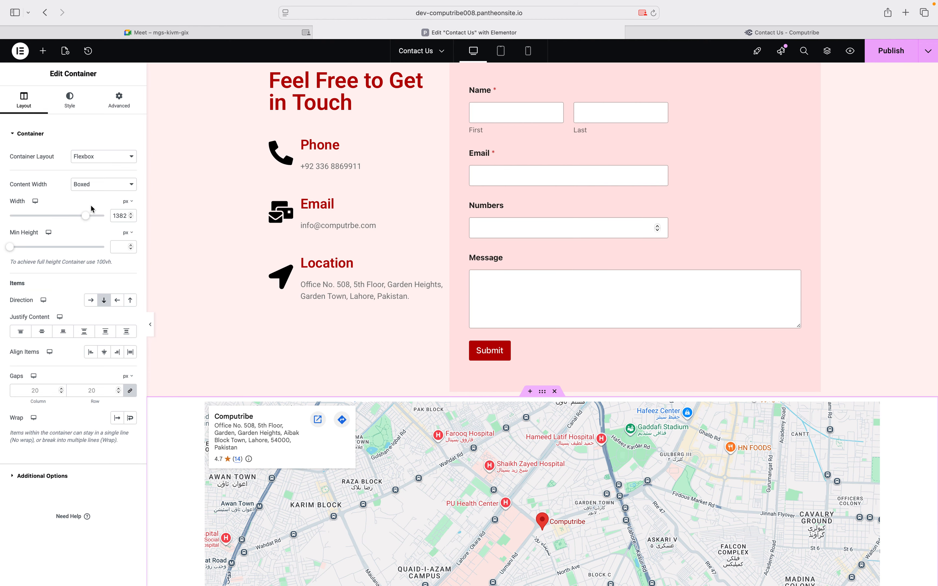
left_click(99, 189)
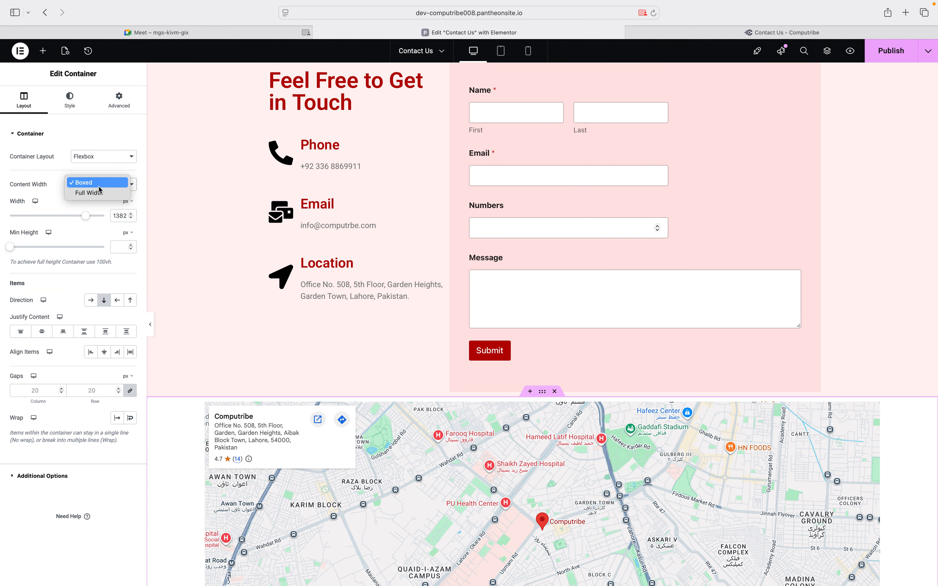
left_click(92, 193)
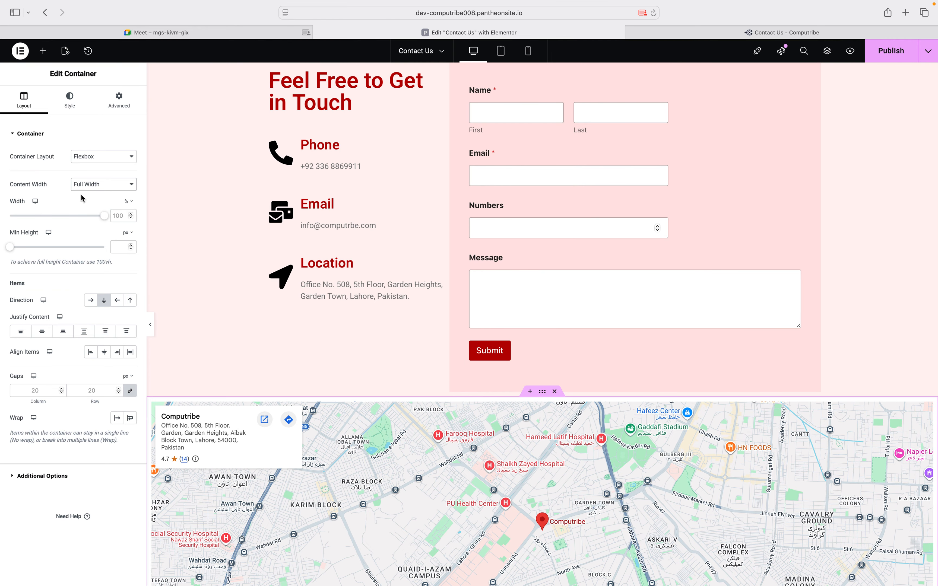
scroll(340, 274, "down", 3)
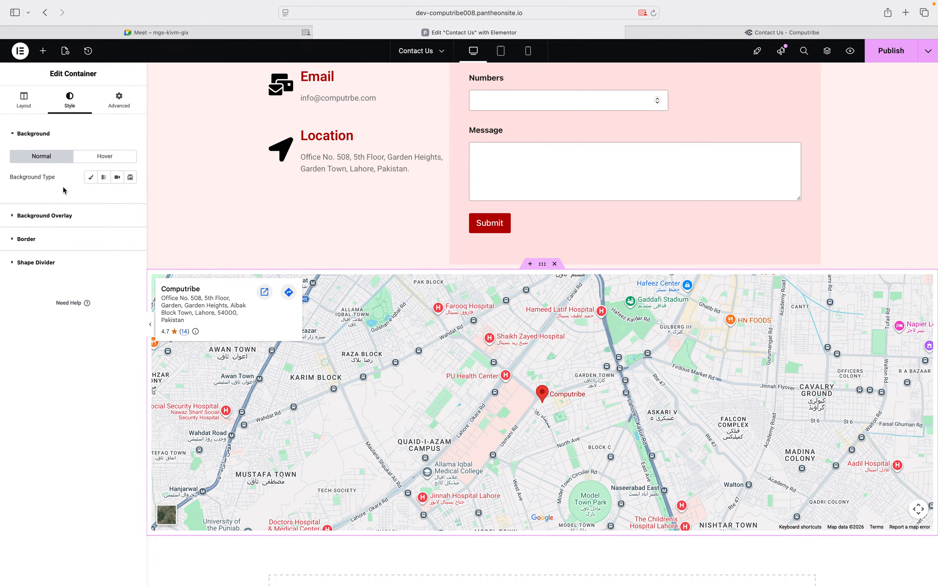
Give the map section a classic grey background, then check the header's pink colour
left_click(89, 178)
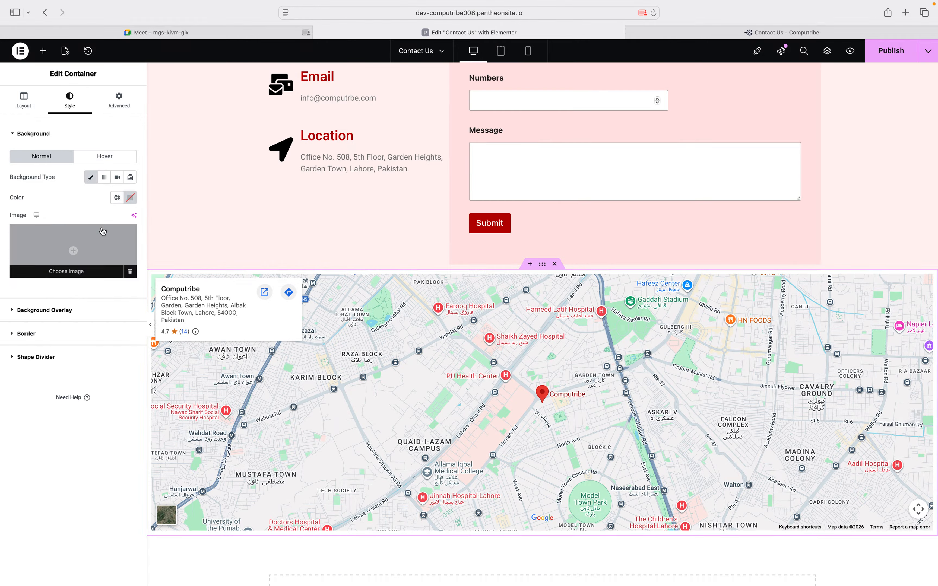
left_click(130, 198)
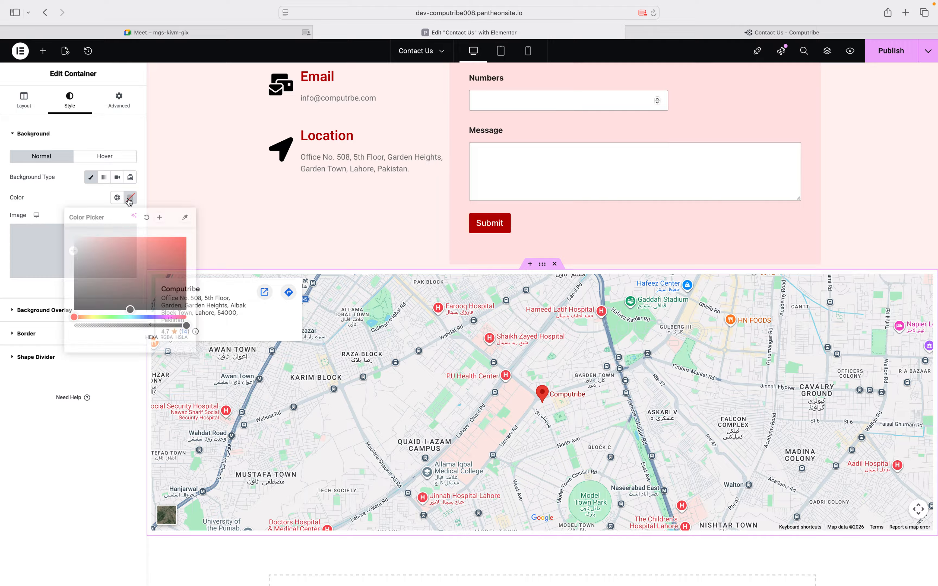
left_click(71, 266)
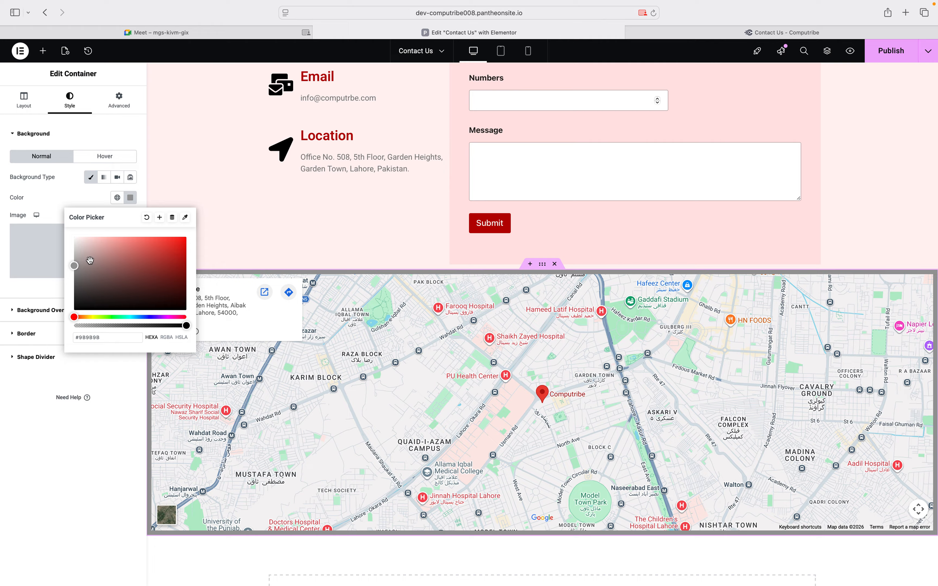
left_click(230, 226)
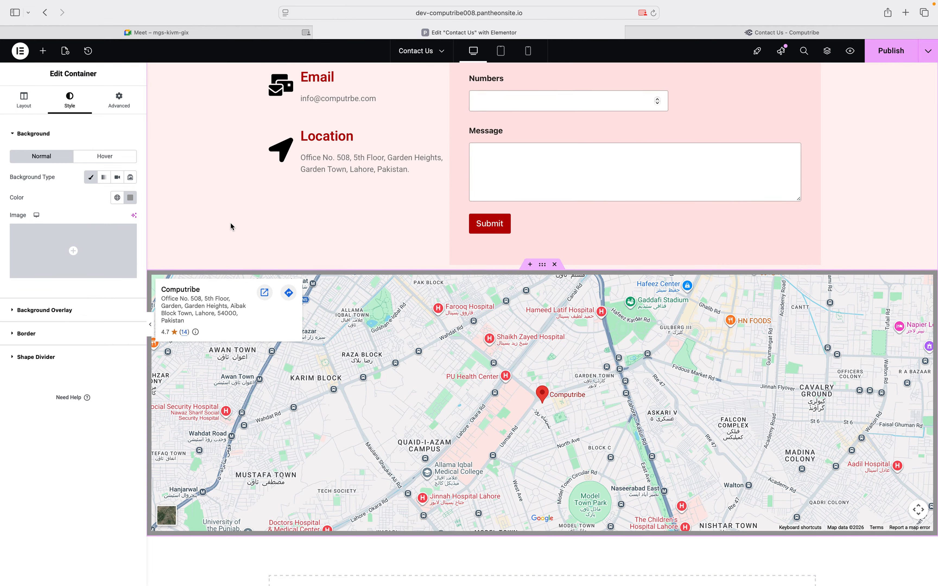
scroll(231, 226, "up", 5)
scroll(432, 145, "up", 2)
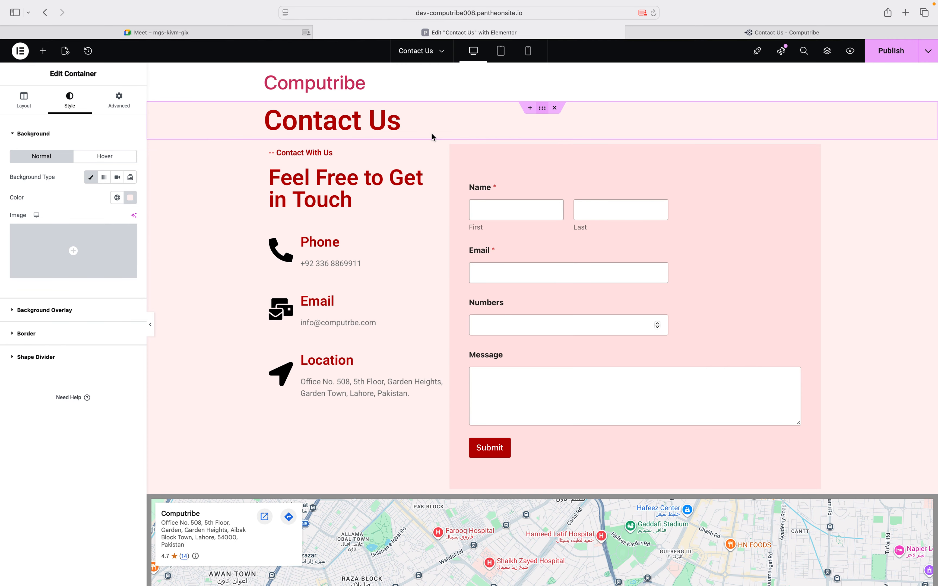
left_click(130, 197)
key("super+c")
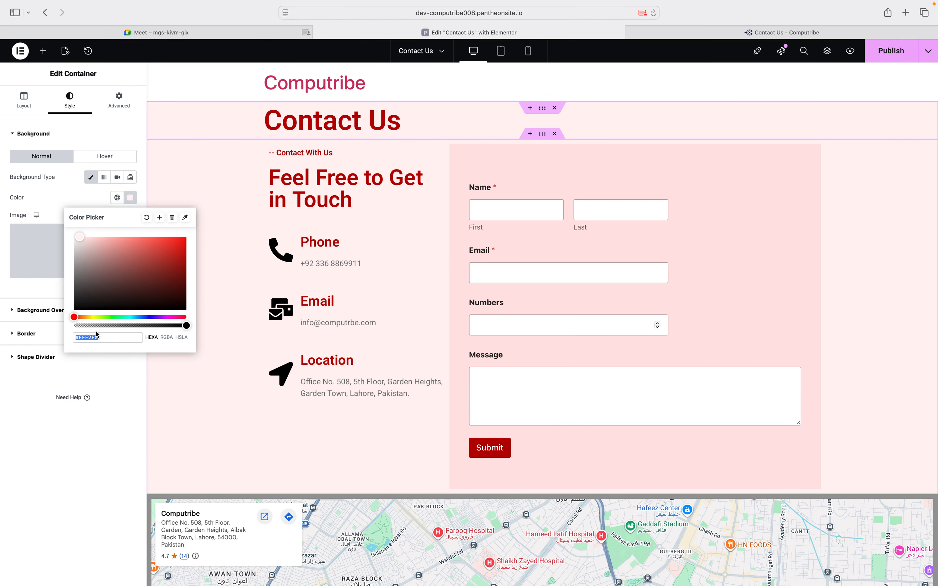
scroll(261, 408, "down", 5)
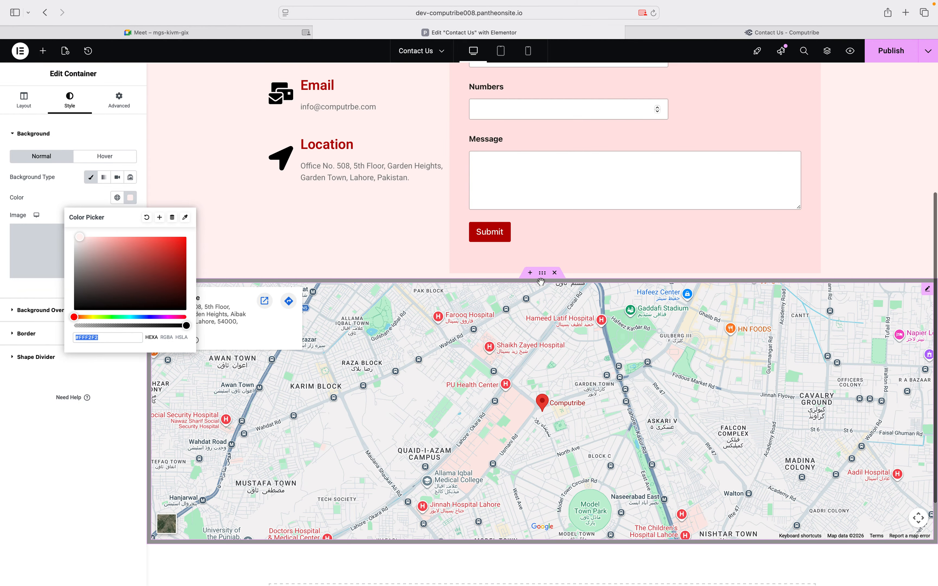
left_click_drag(541, 275, 21, 269)
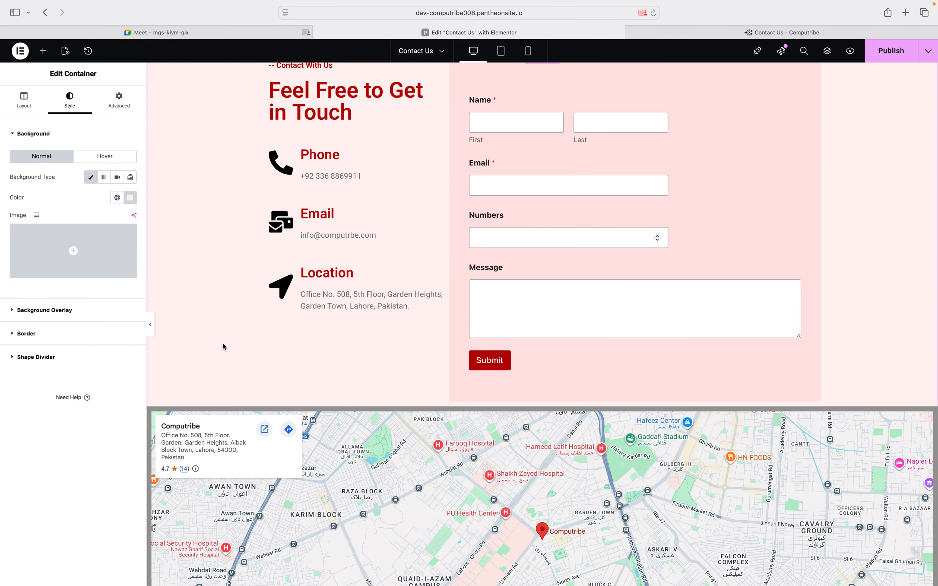
scroll(506, 258, "down", 4)
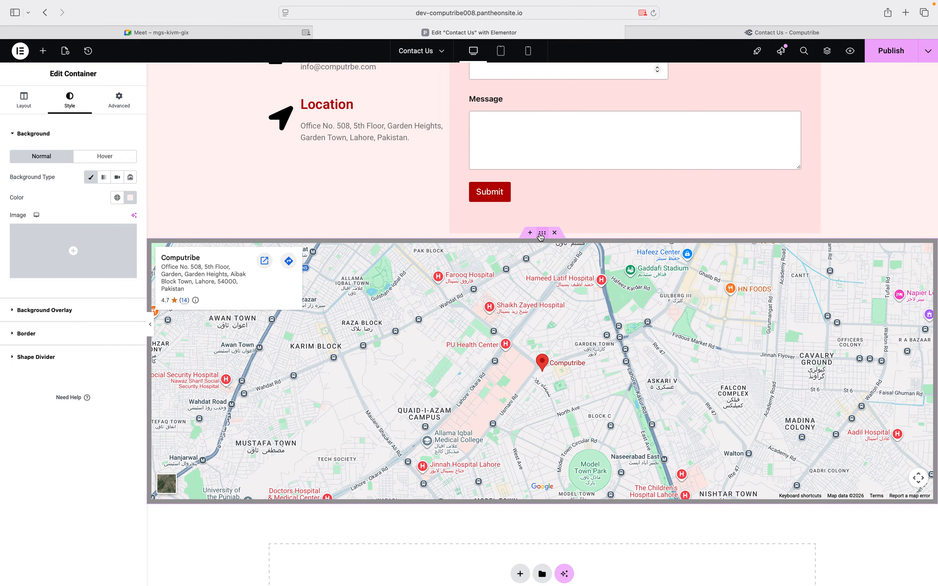
Set the map container's background to #FFF2F2 and publish the page
left_click(541, 234)
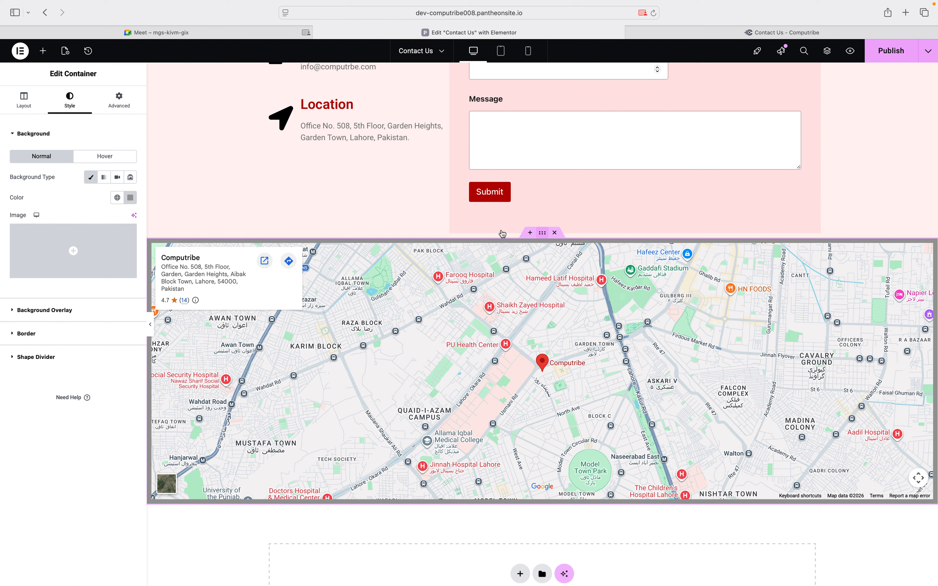
left_click(131, 197)
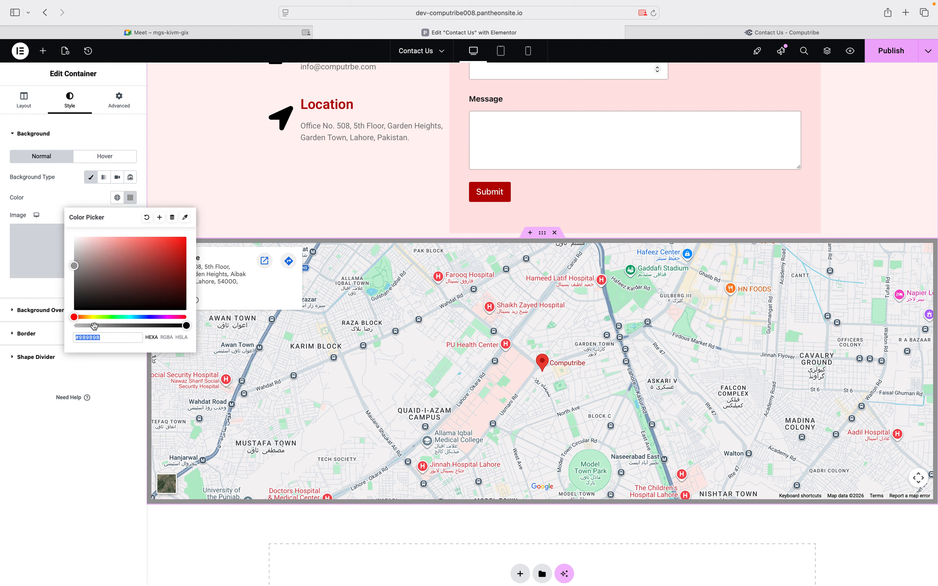
key("super+v")
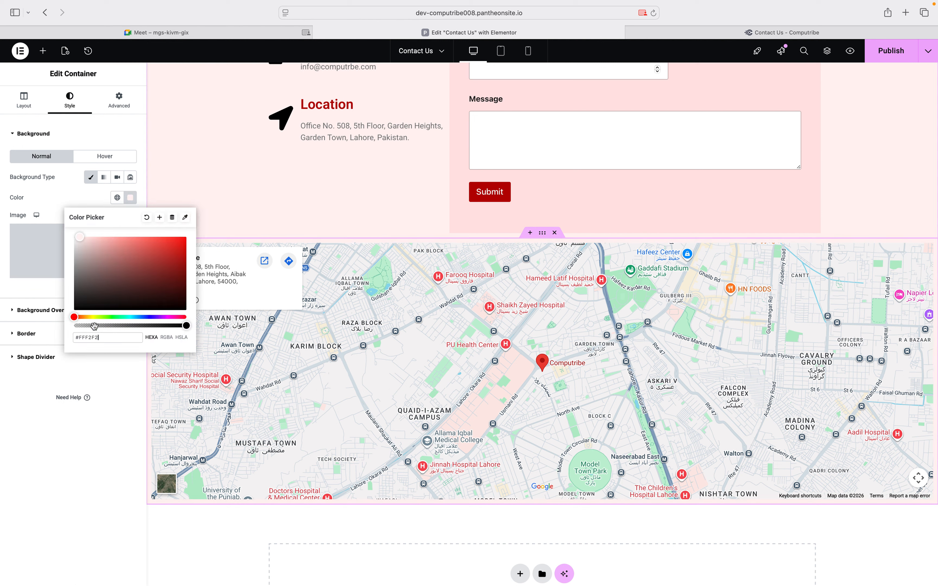
left_click(63, 422)
left_click(892, 52)
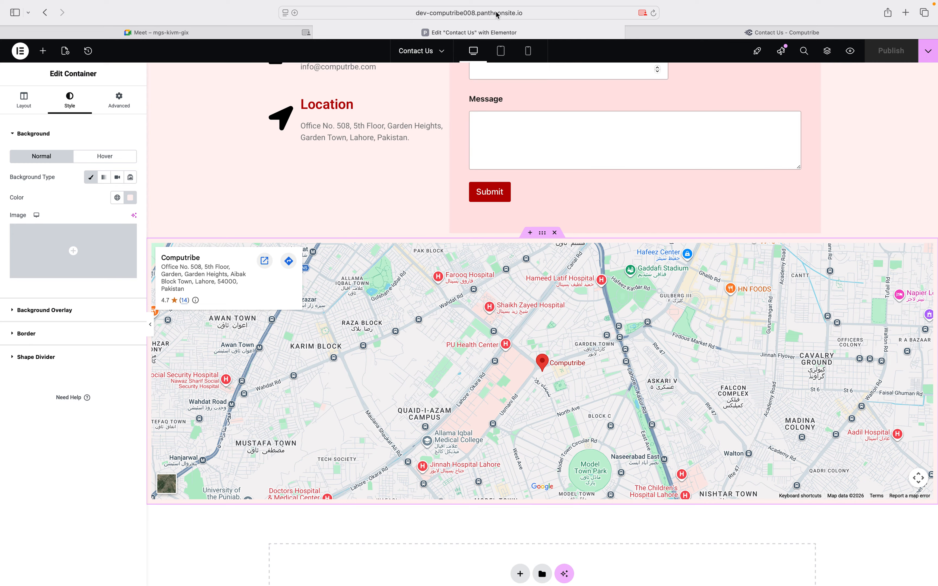
Go to /wp-admin/, open Pages and view the live Contact Us page
left_click(512, 15)
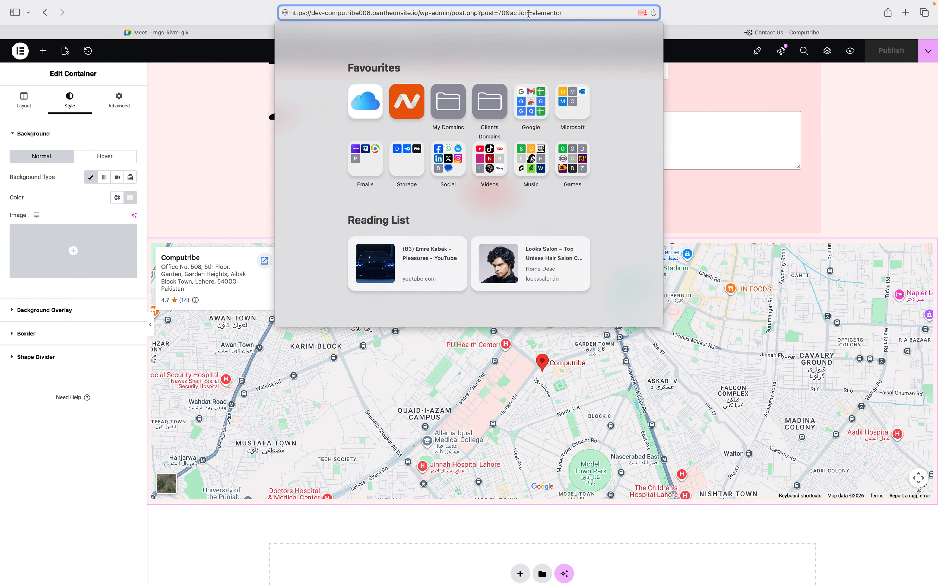
left_click_drag(451, 13, 582, 17)
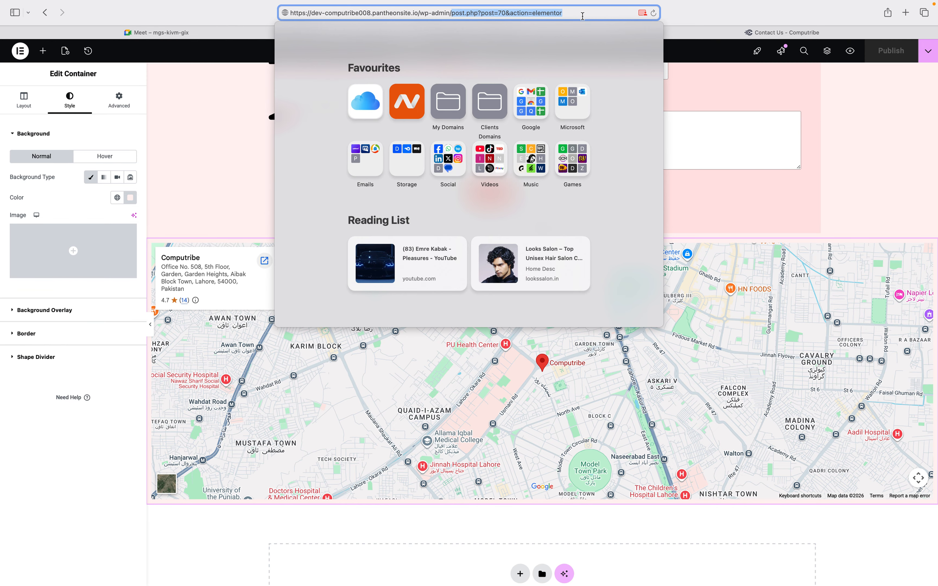
key("Return")
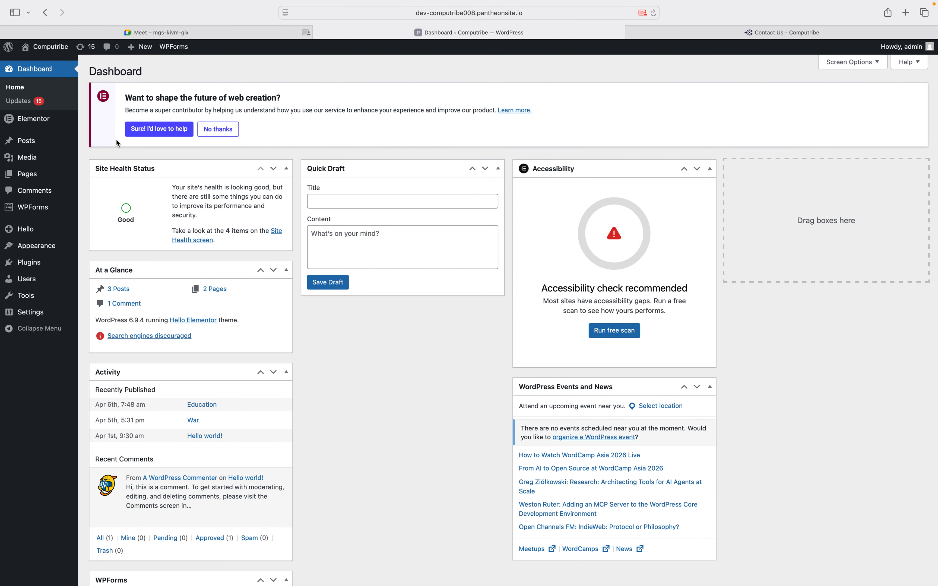
left_click(24, 175)
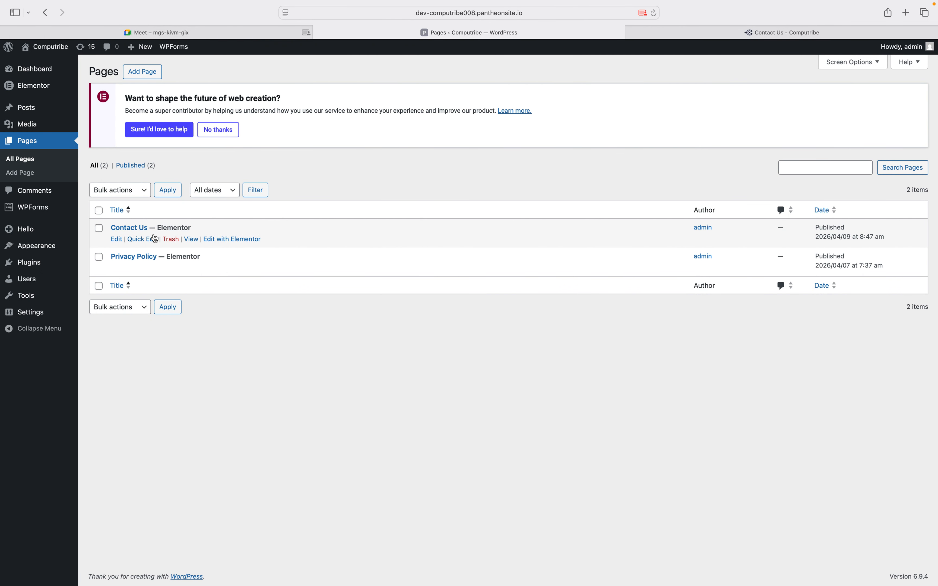
left_click(192, 241)
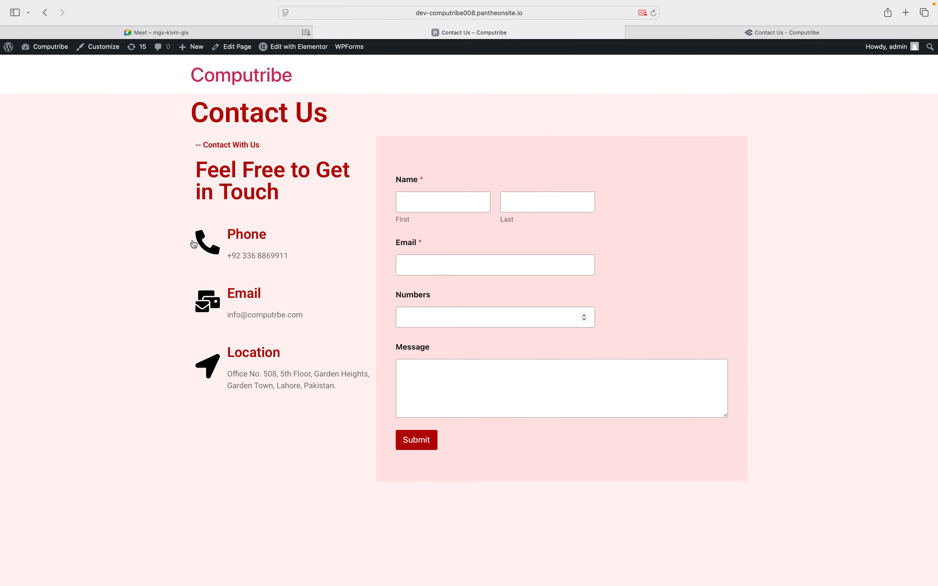
scroll(193, 244, "down", 5)
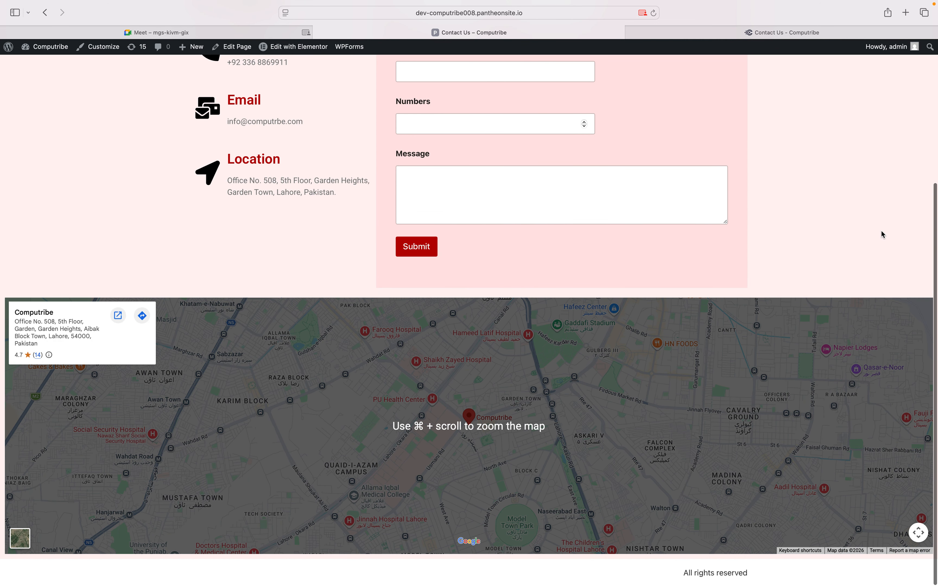
scroll(725, 291, "up", 5)
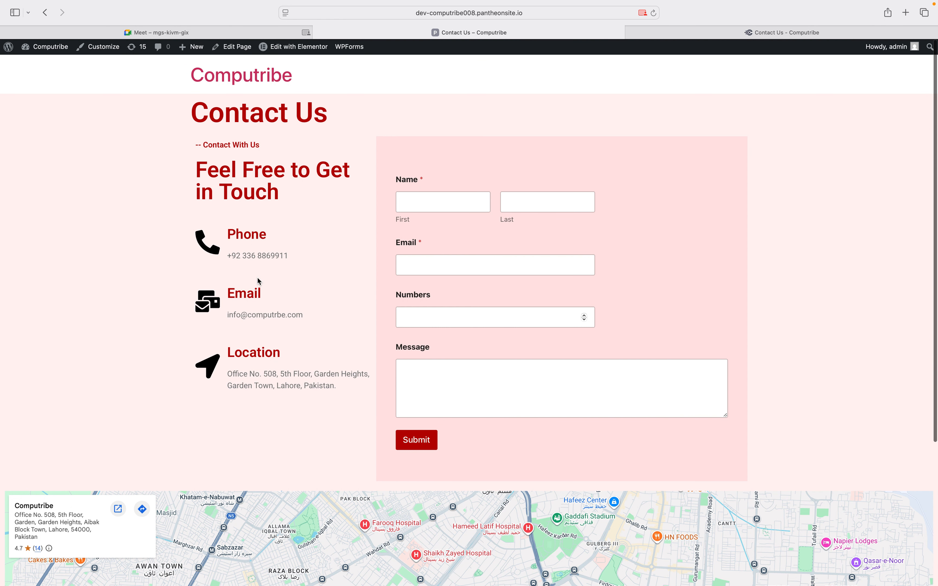
left_click_drag(219, 171, 280, 190)
left_click(278, 181)
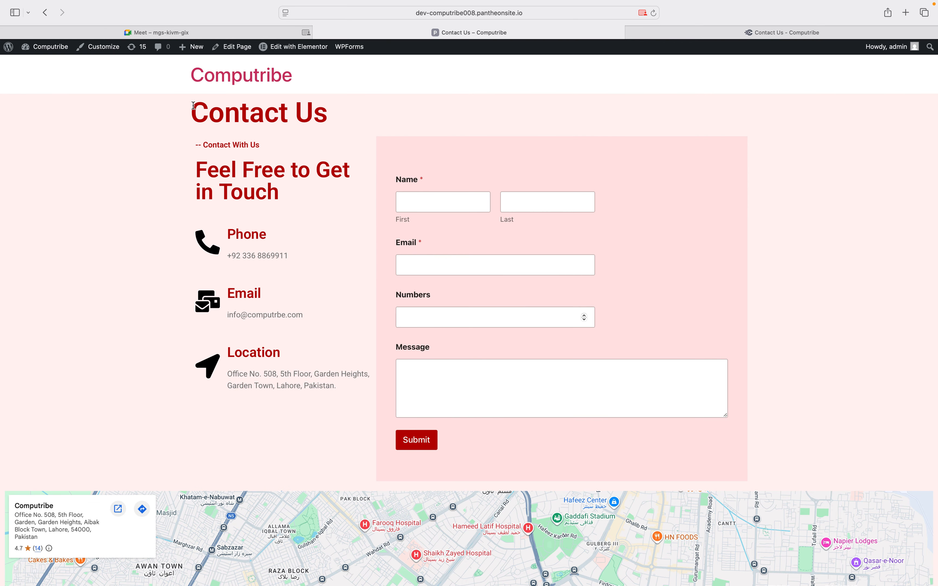
left_click_drag(193, 109, 342, 105)
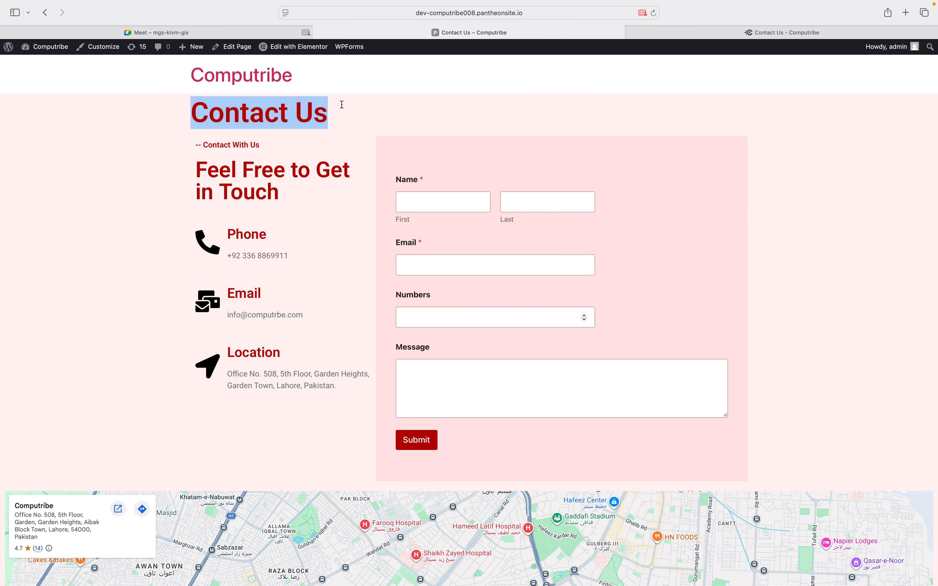
left_click(158, 214)
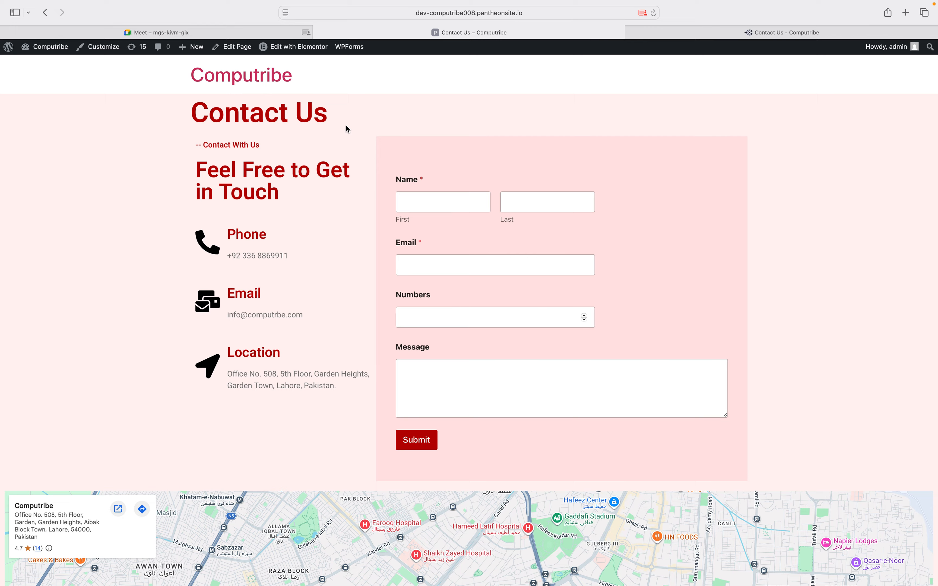
Open the live Contact Us page in Elementor via 'Edit with Elementor'
left_click(283, 48)
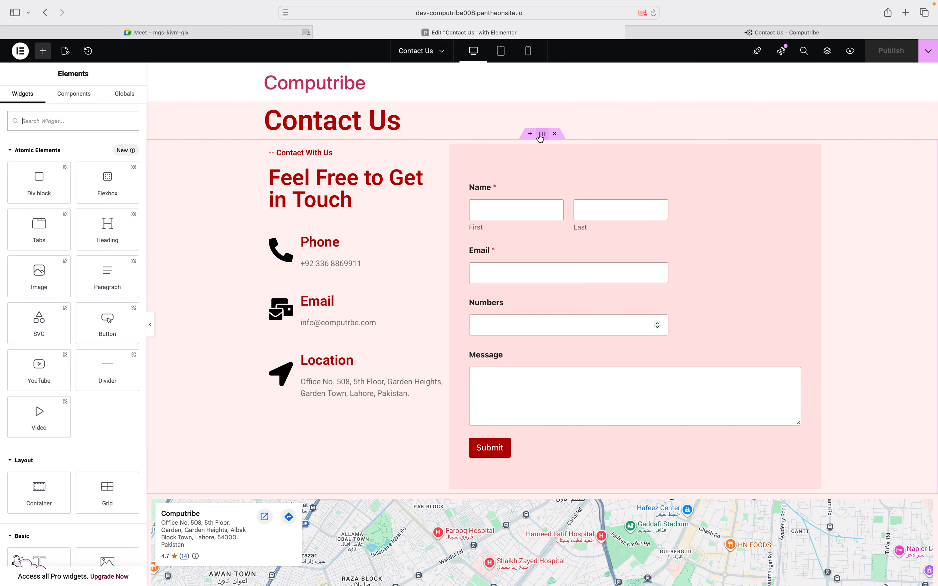
Set the grey soldier photo as the contact container's classic background image
left_click(541, 134)
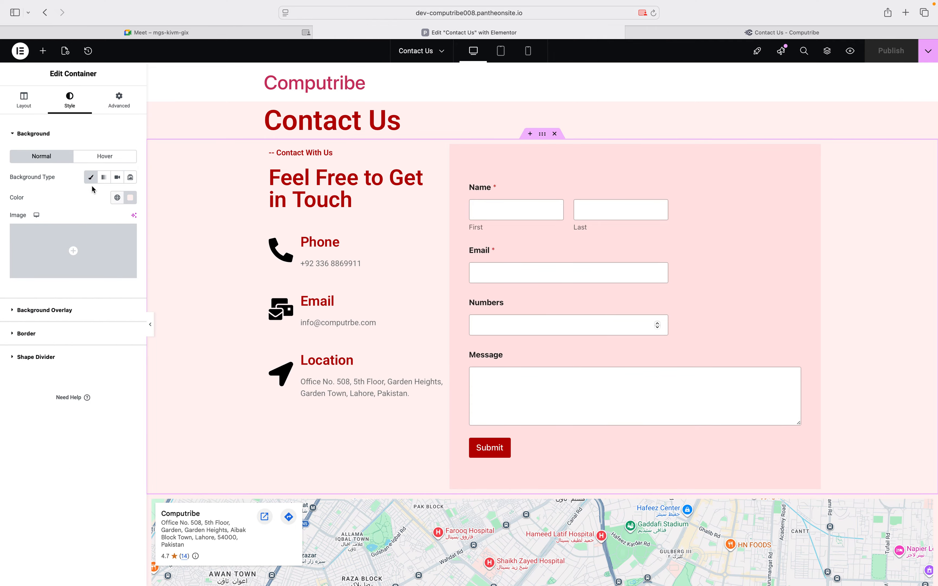
mouse_move(30, 238)
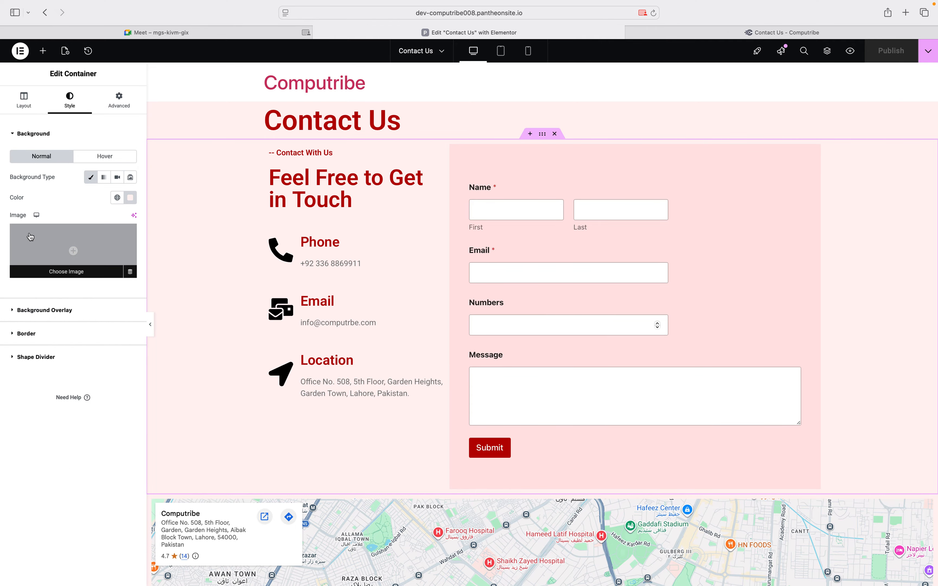
left_click(85, 254)
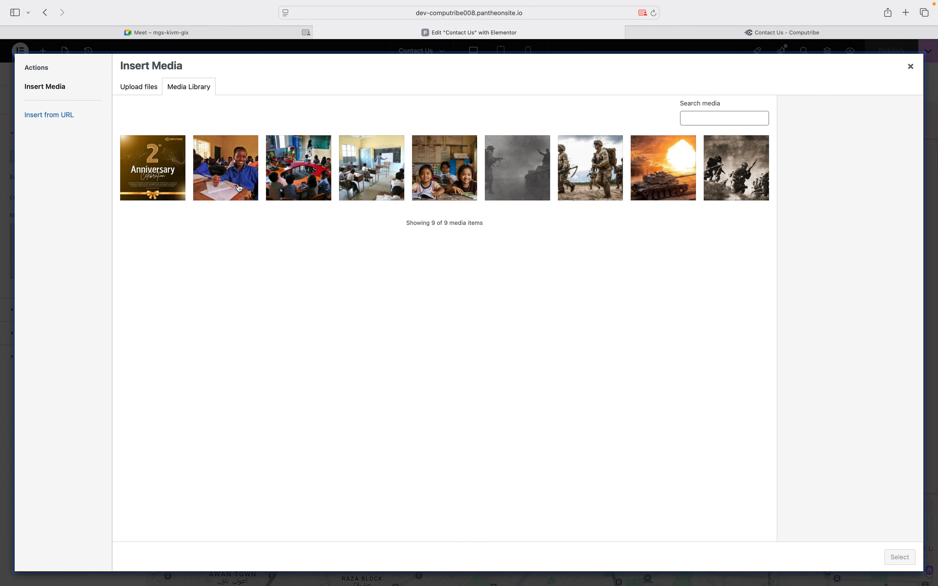
left_click(491, 179)
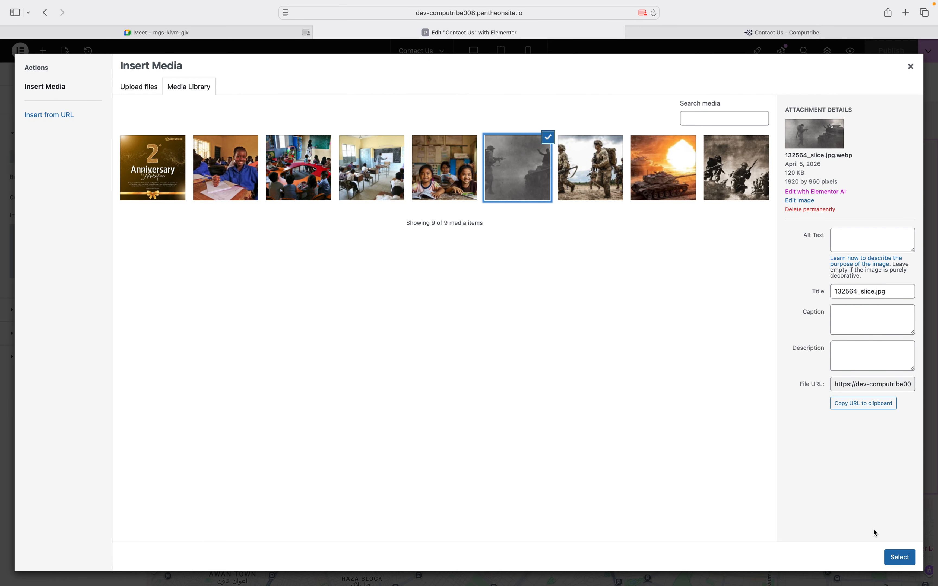
left_click(897, 557)
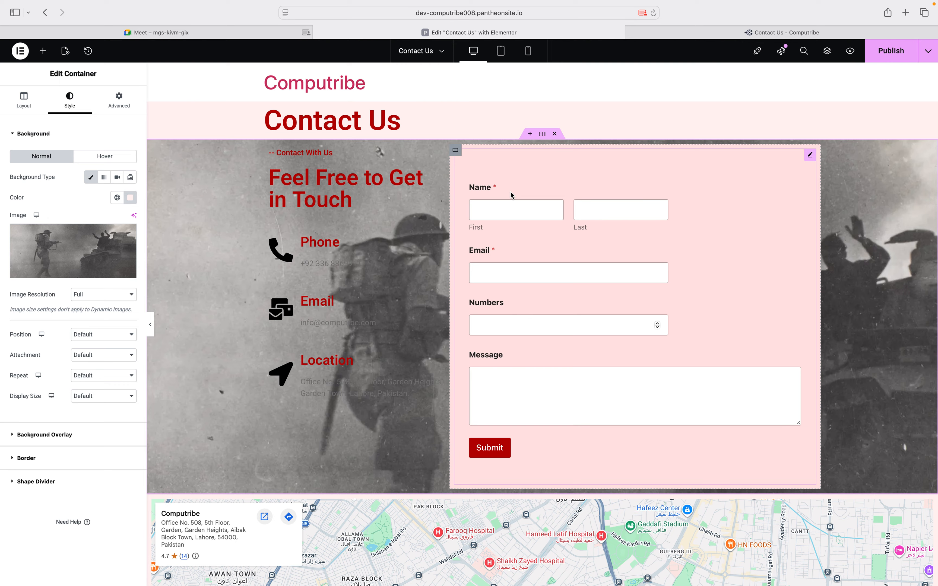
left_click(58, 435)
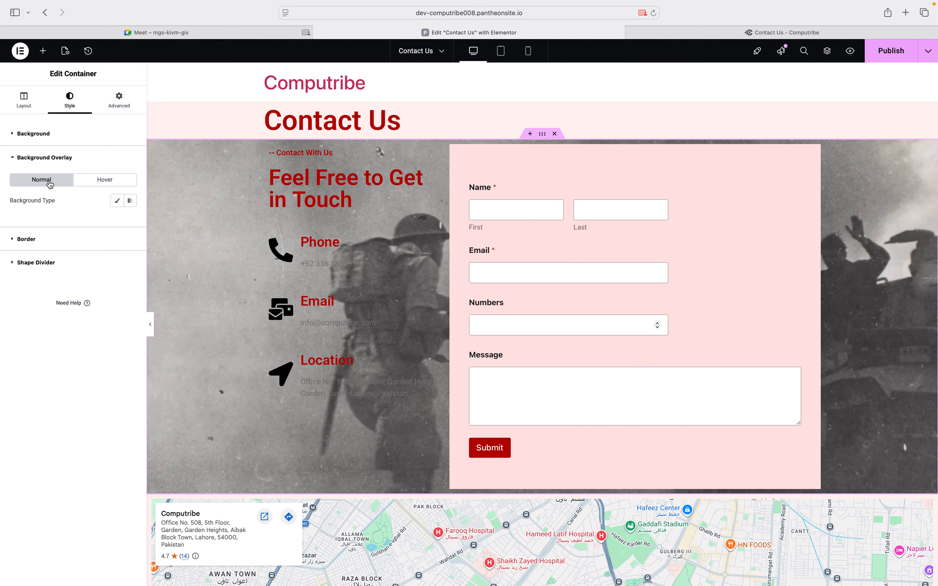
Give the contact section a Classic #FFFFFF background overlay at about 0.78 opacity
left_click(116, 201)
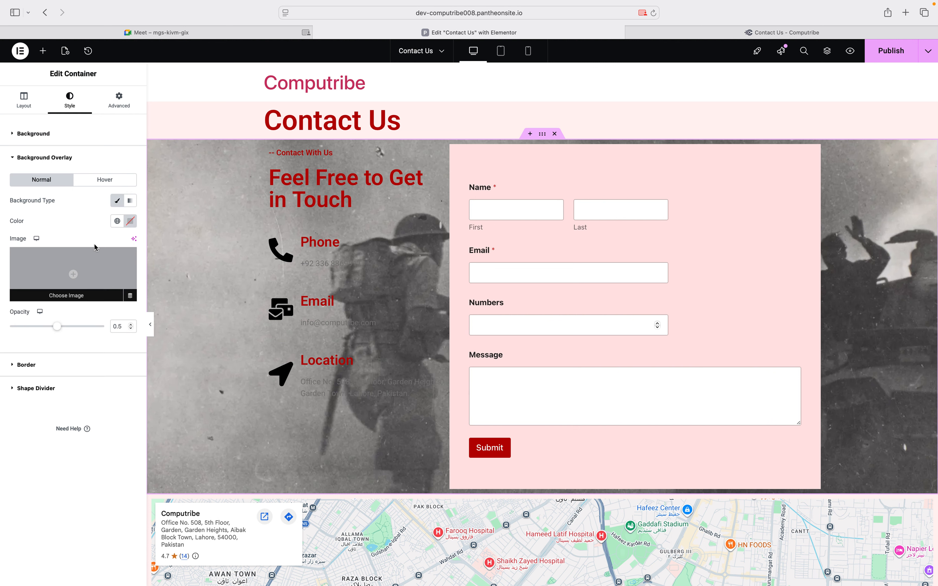
left_click(129, 221)
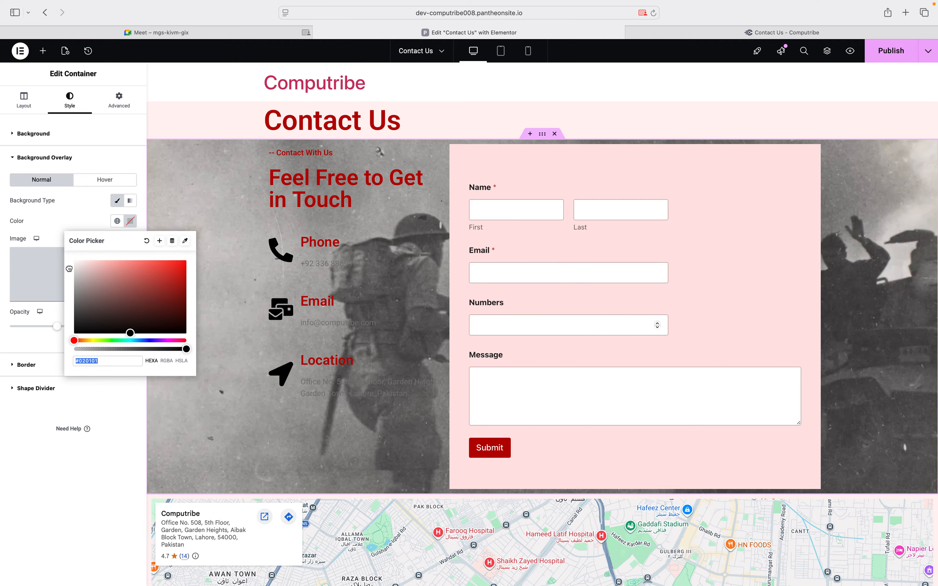
left_click(68, 269)
left_click_drag(68, 269, 86, 329)
left_click(1, 338)
left_click(131, 221)
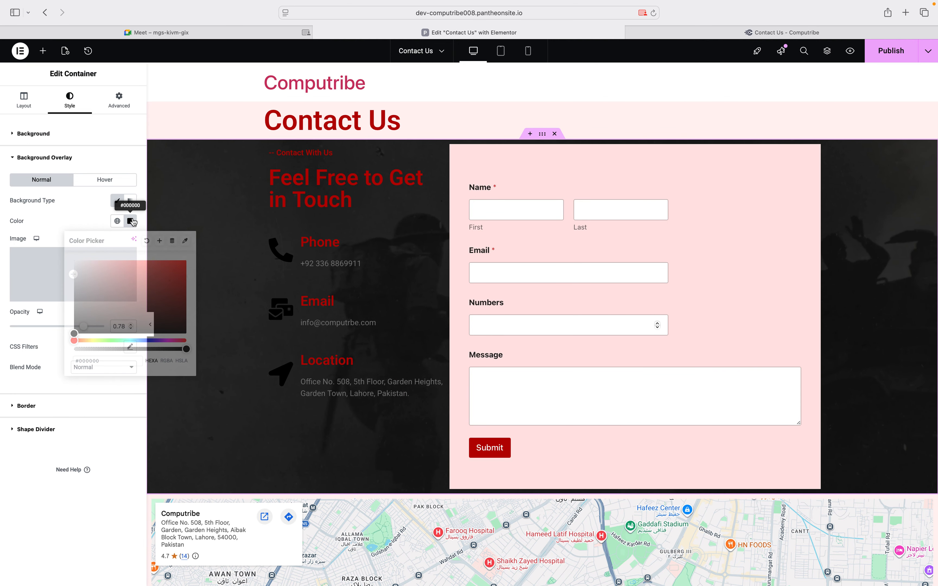
type("#FFFFFF")
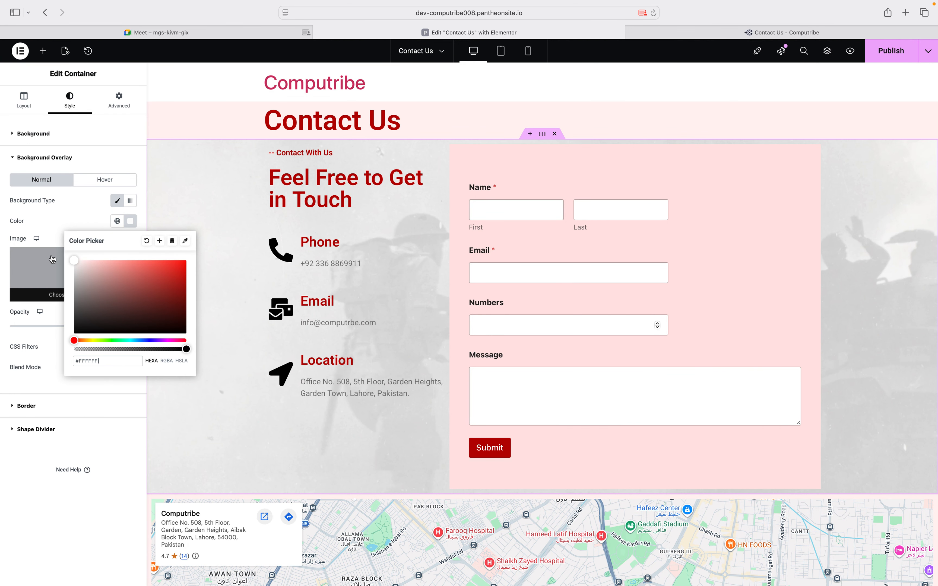
left_click(1, 249)
left_click_drag(80, 325, 87, 326)
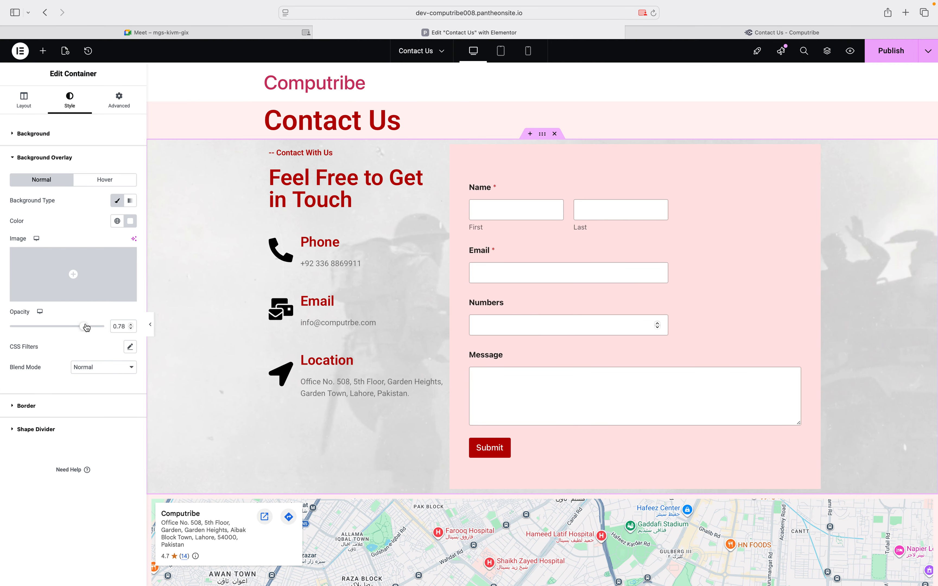